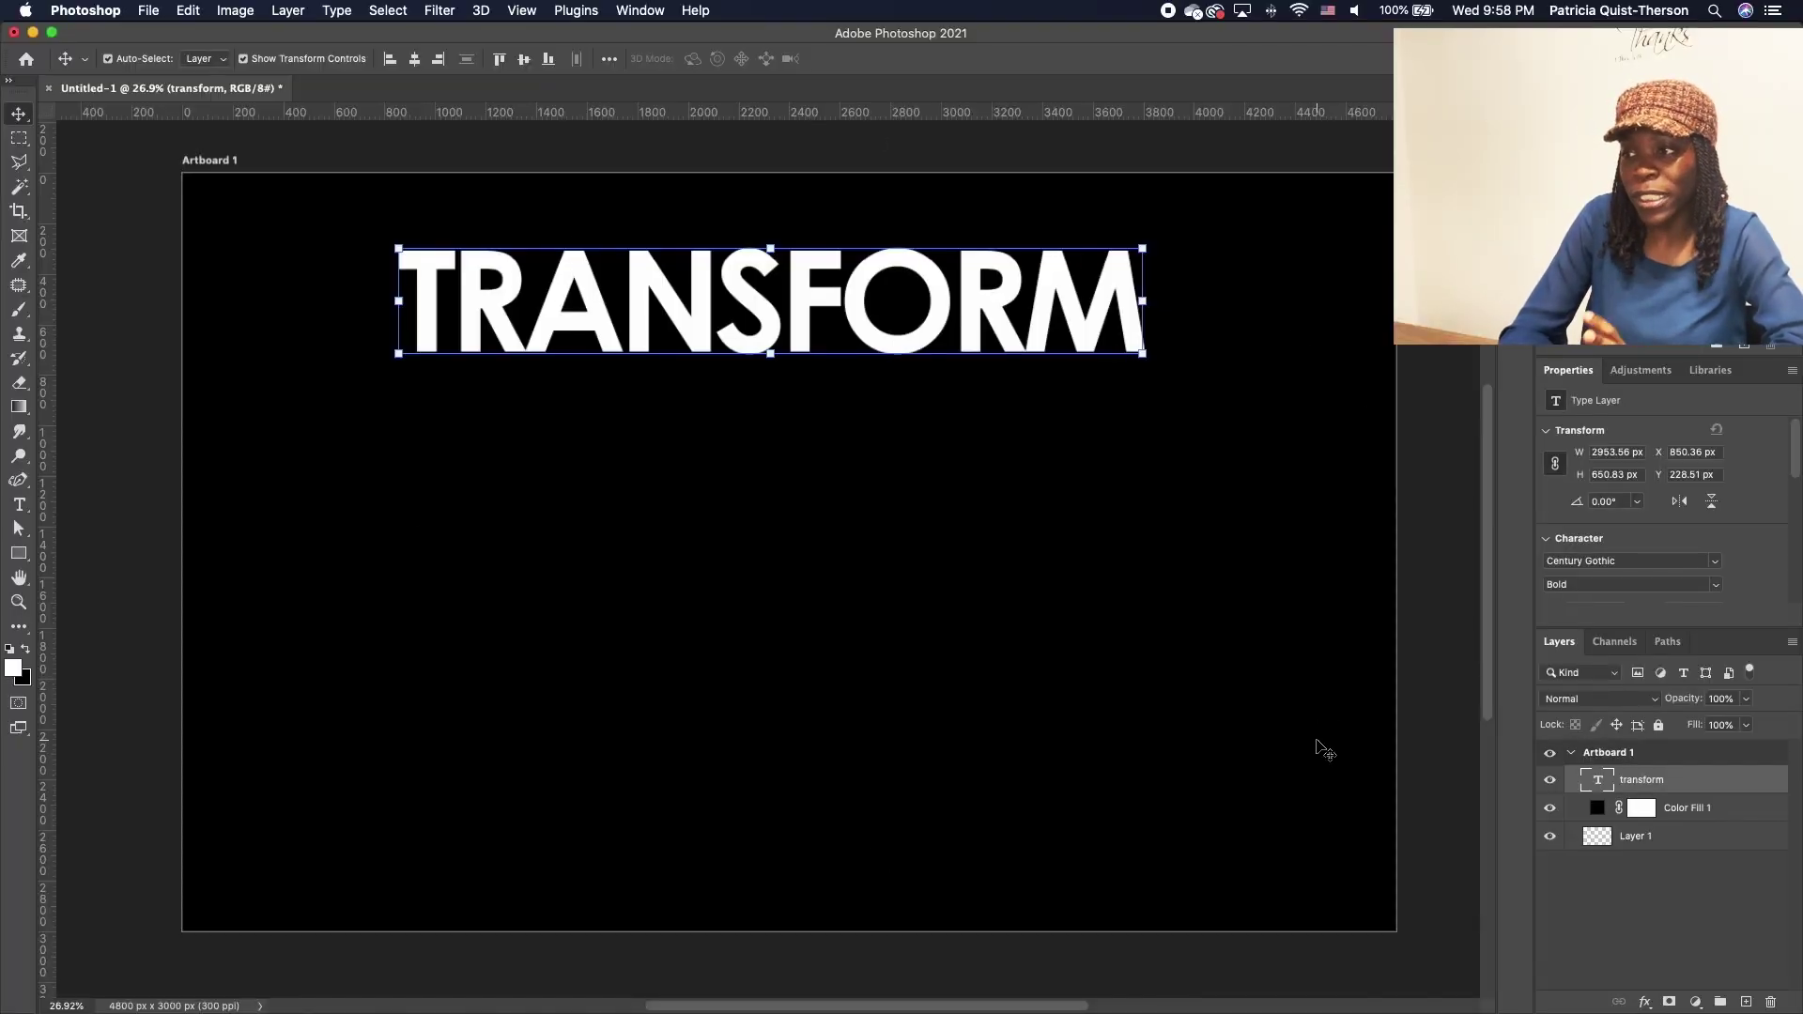
- Enlarge the TRANSFORM text proportionally to about 114% and shift it left to recentre it near the artboard's upper edge
key(super+t)
drag(1150, 357, 1253, 356)
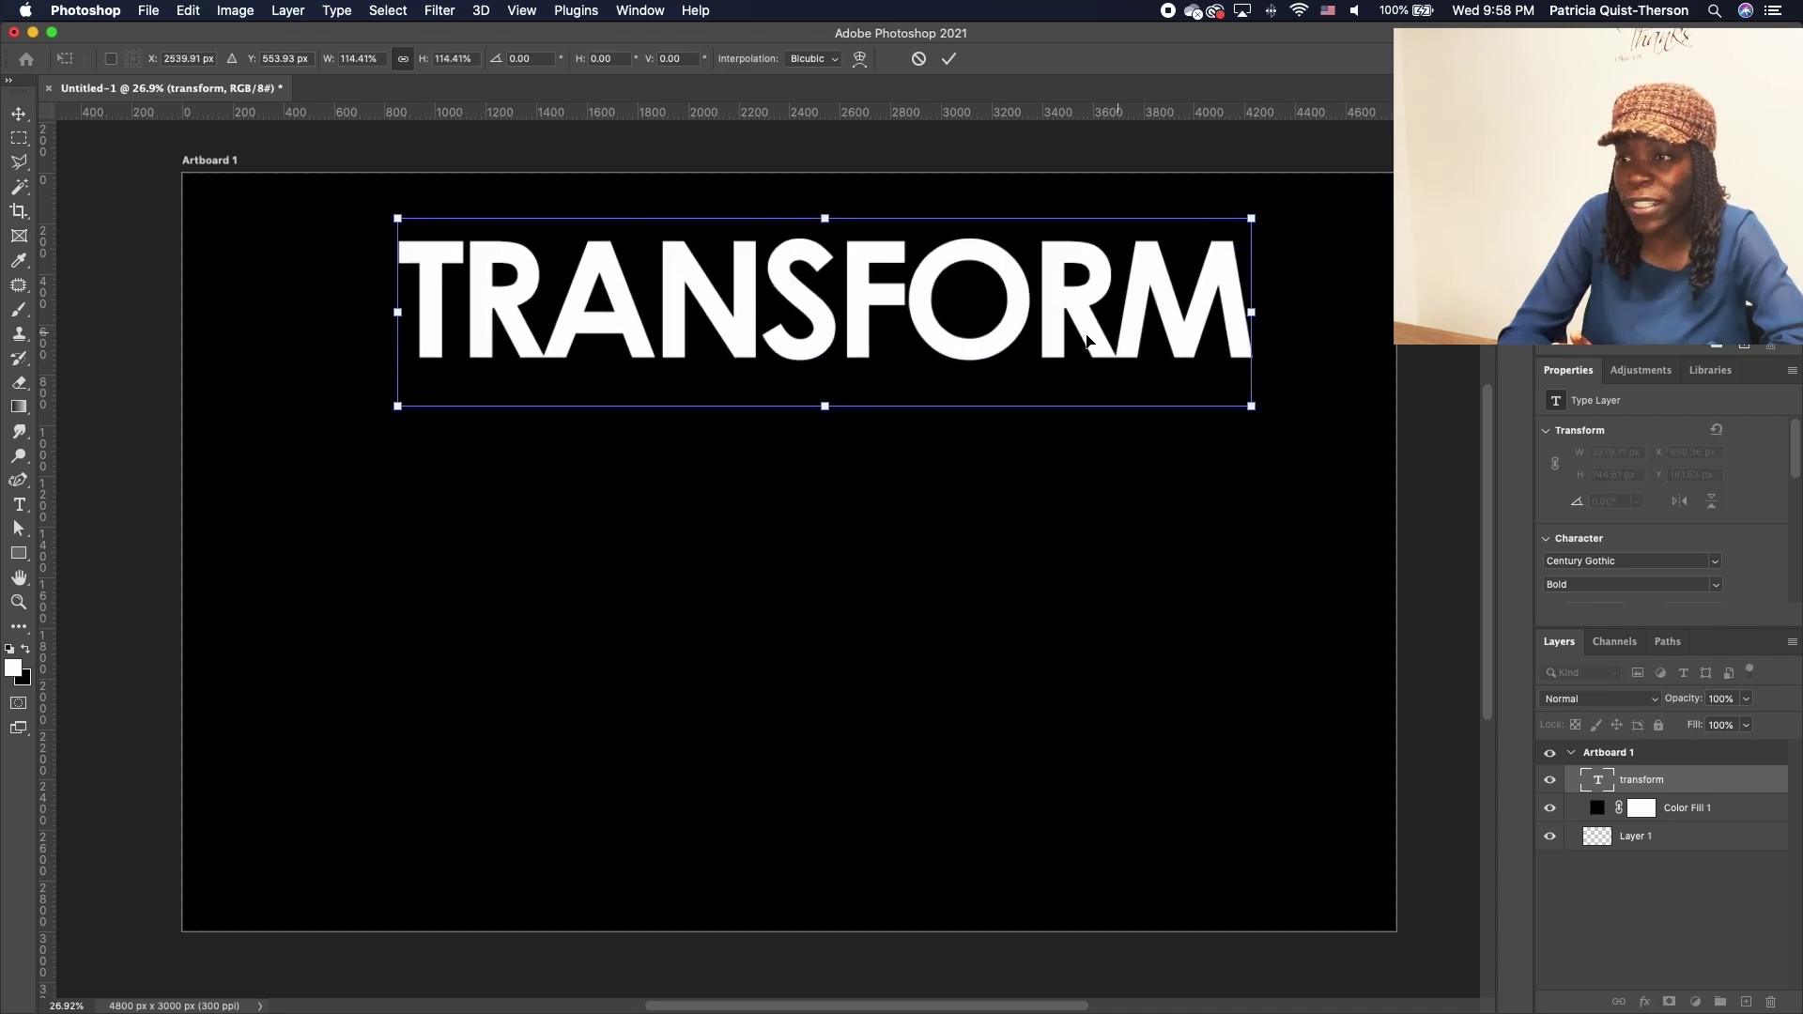
drag(1087, 341, 1041, 341)
key(Return)
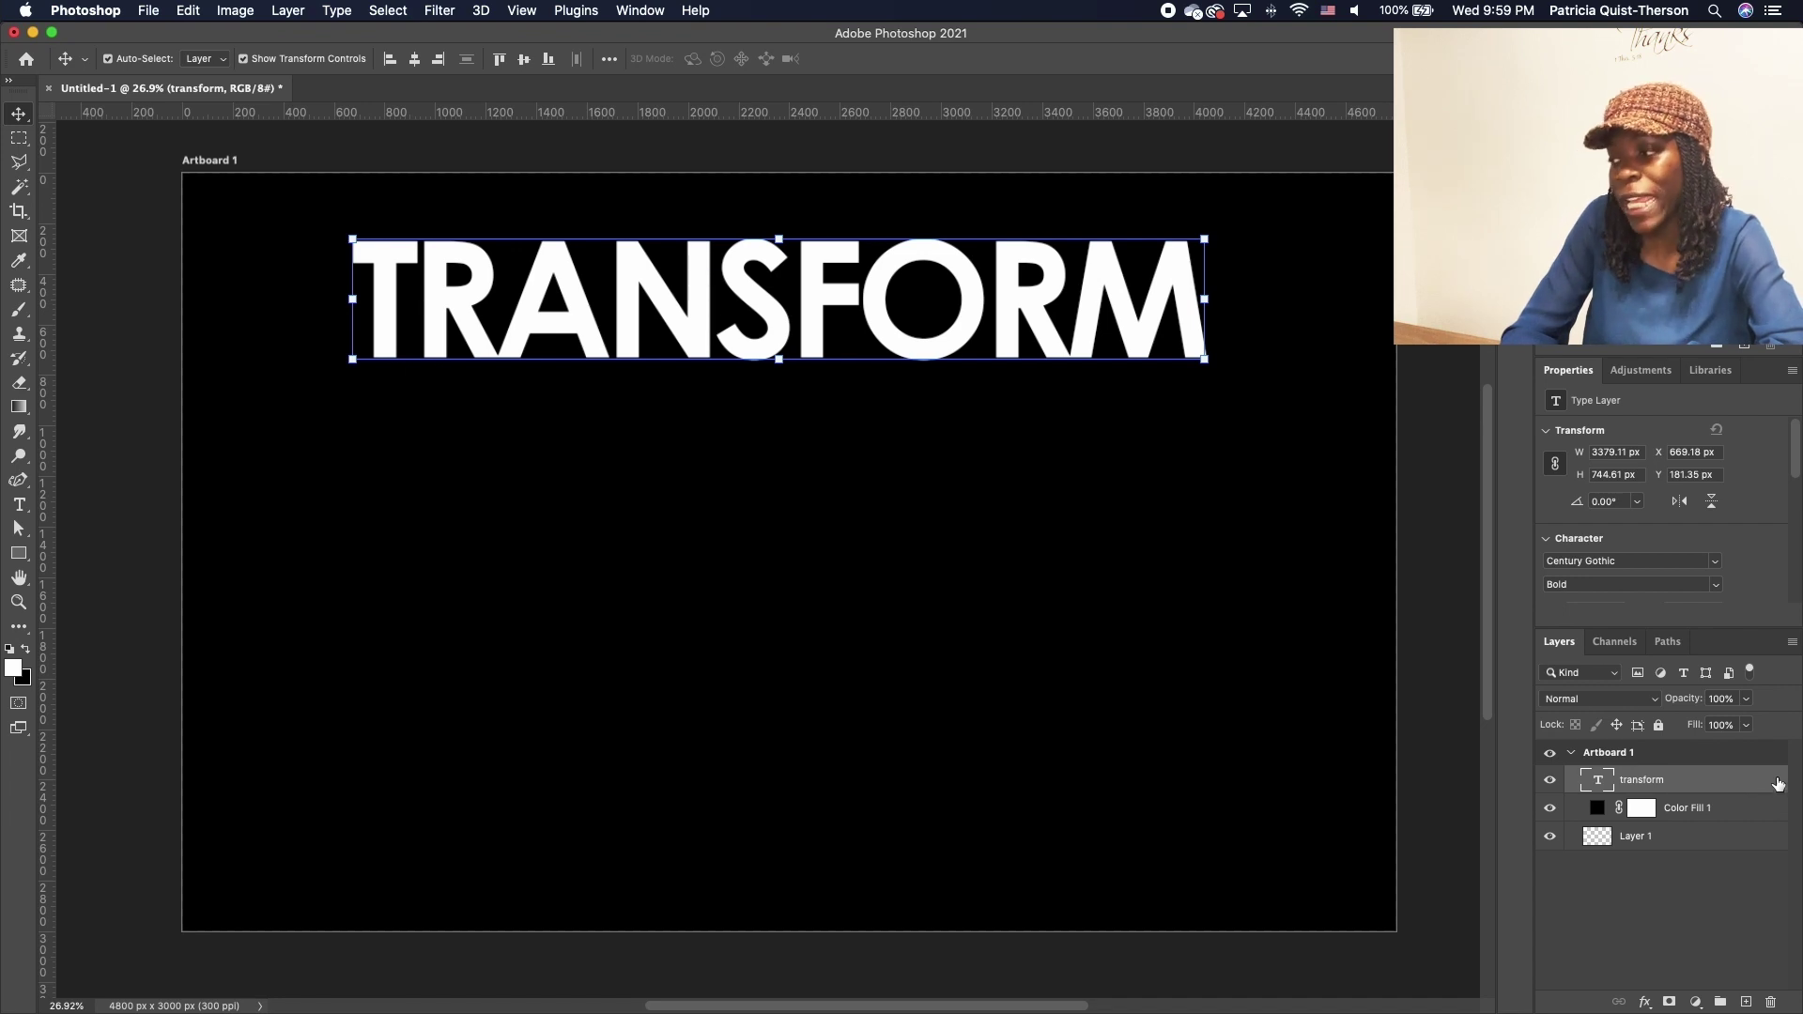
- Add a Gradient Overlay effect to the transform text layer and display its settings
key(h)
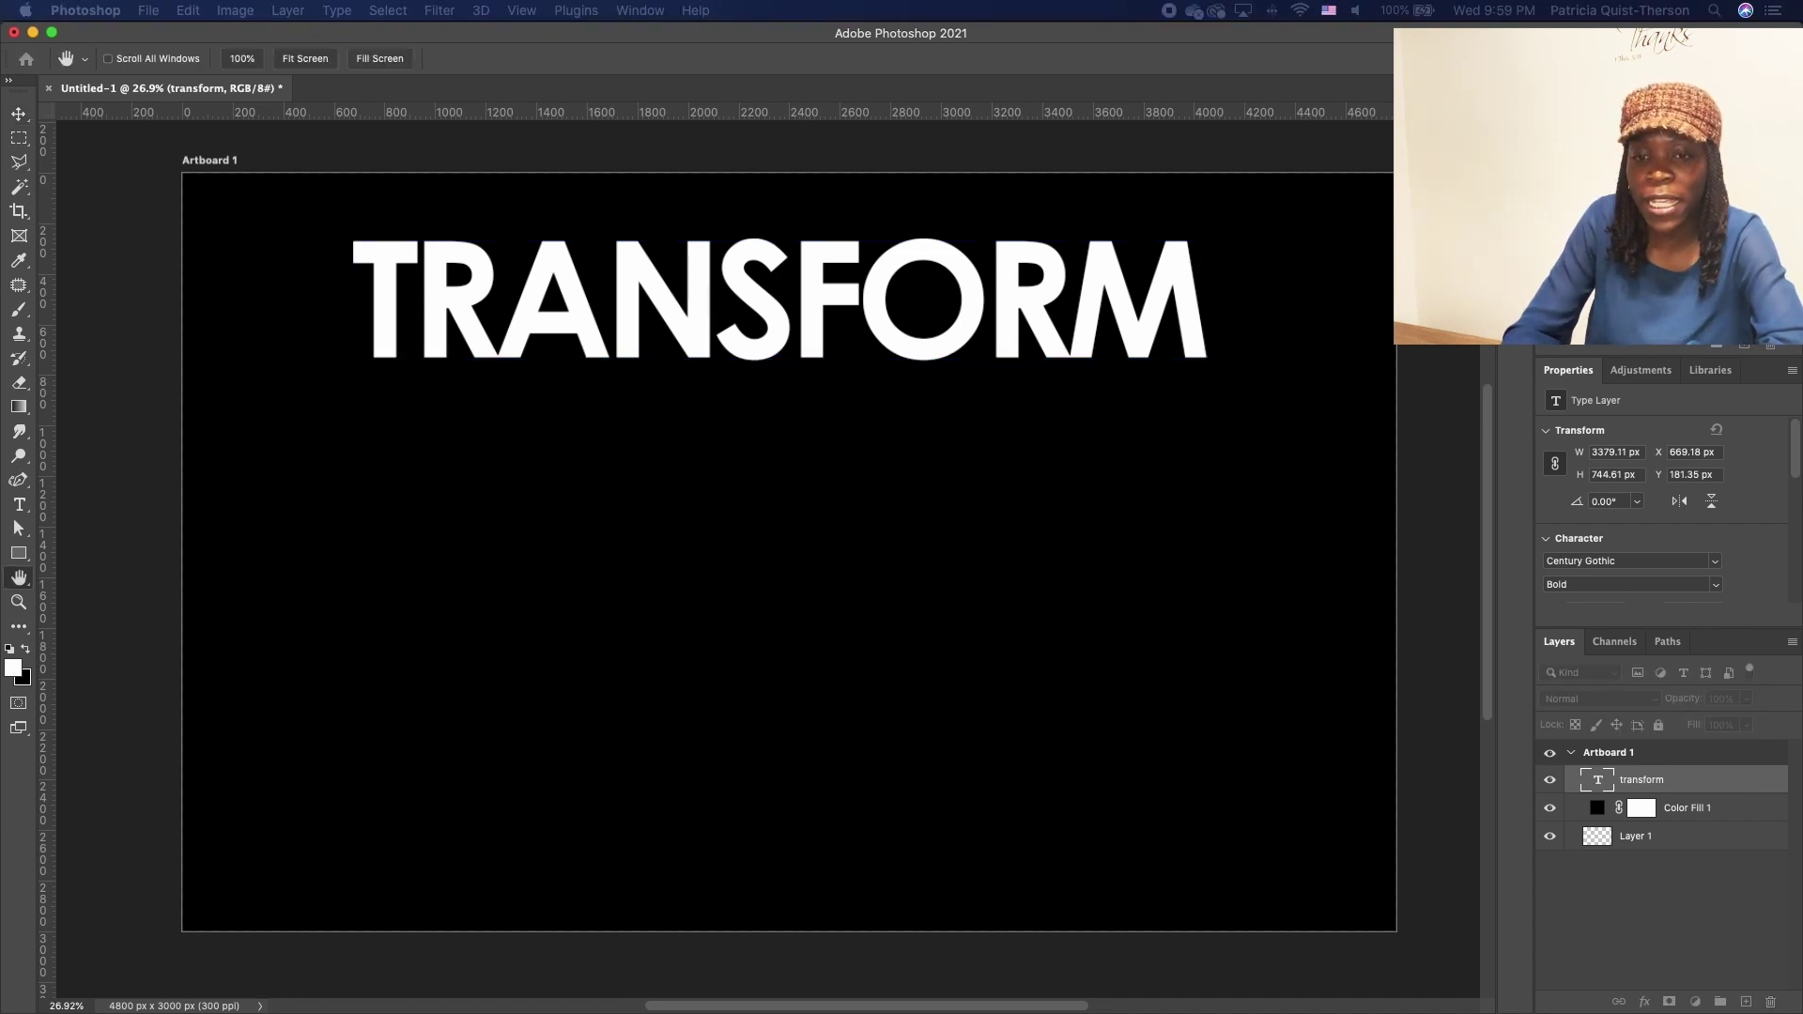
double_click(1747, 779)
drag(809, 430, 1039, 403)
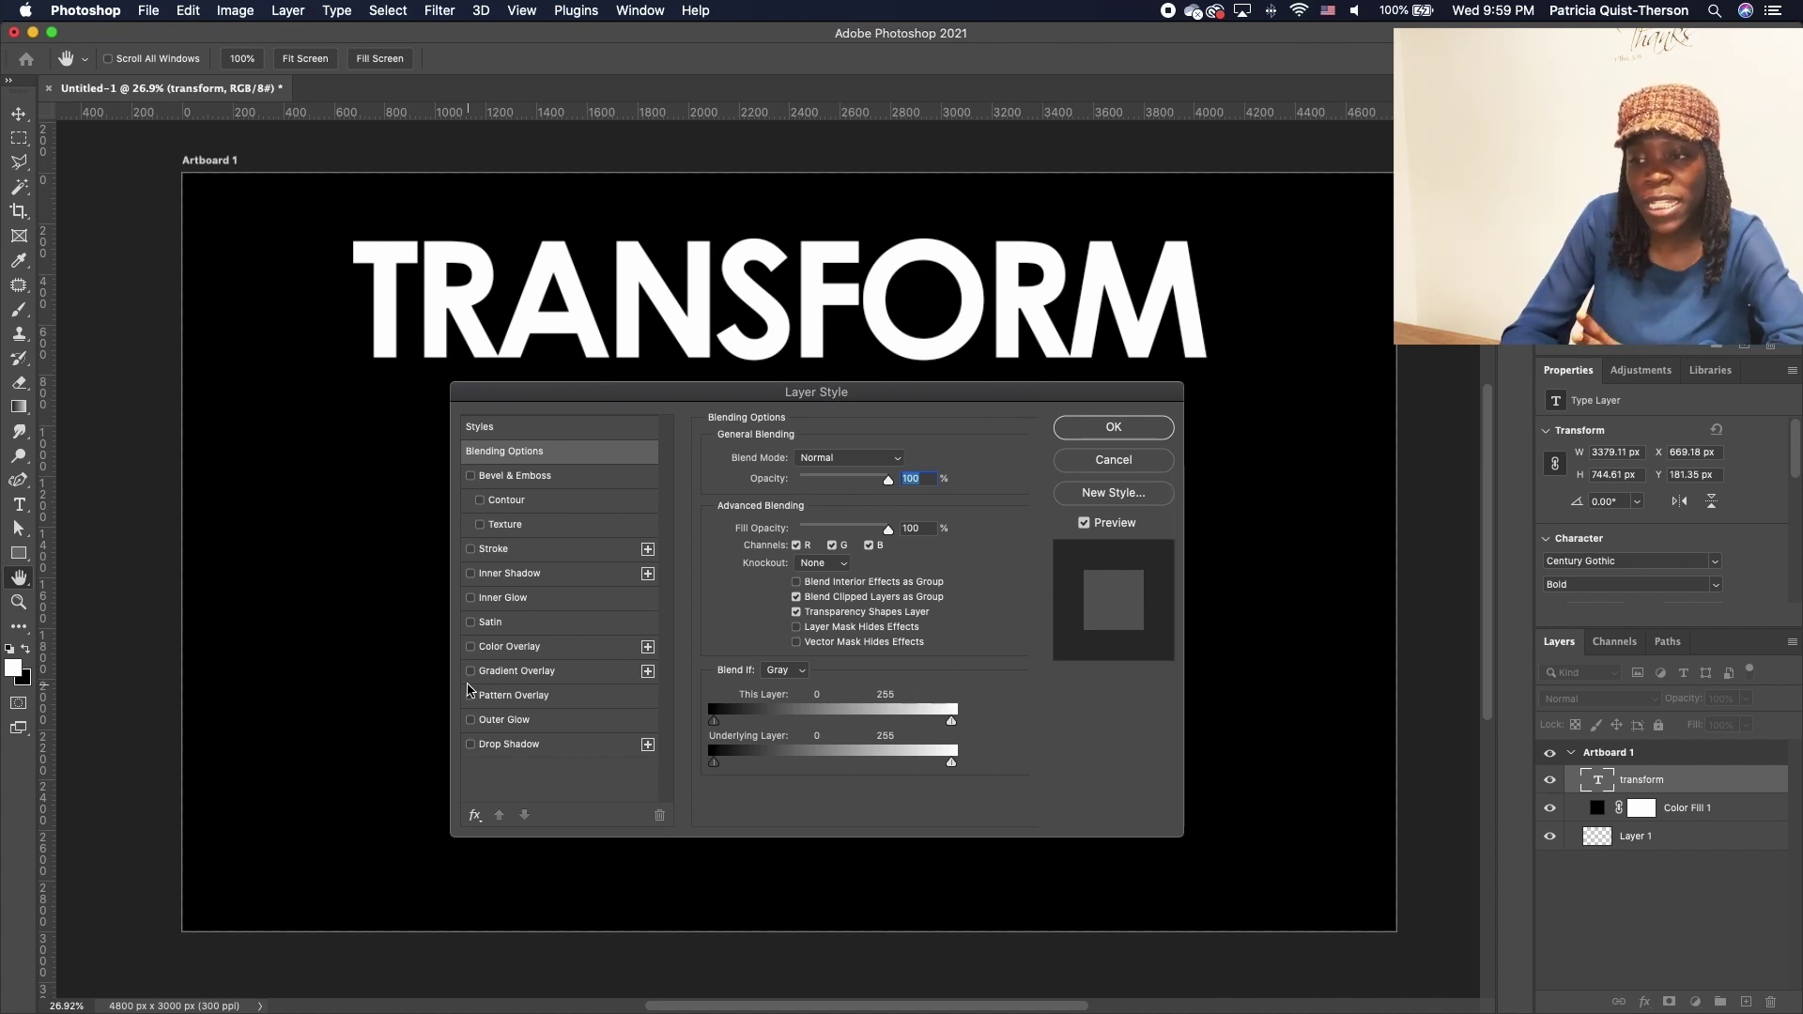
click(470, 672)
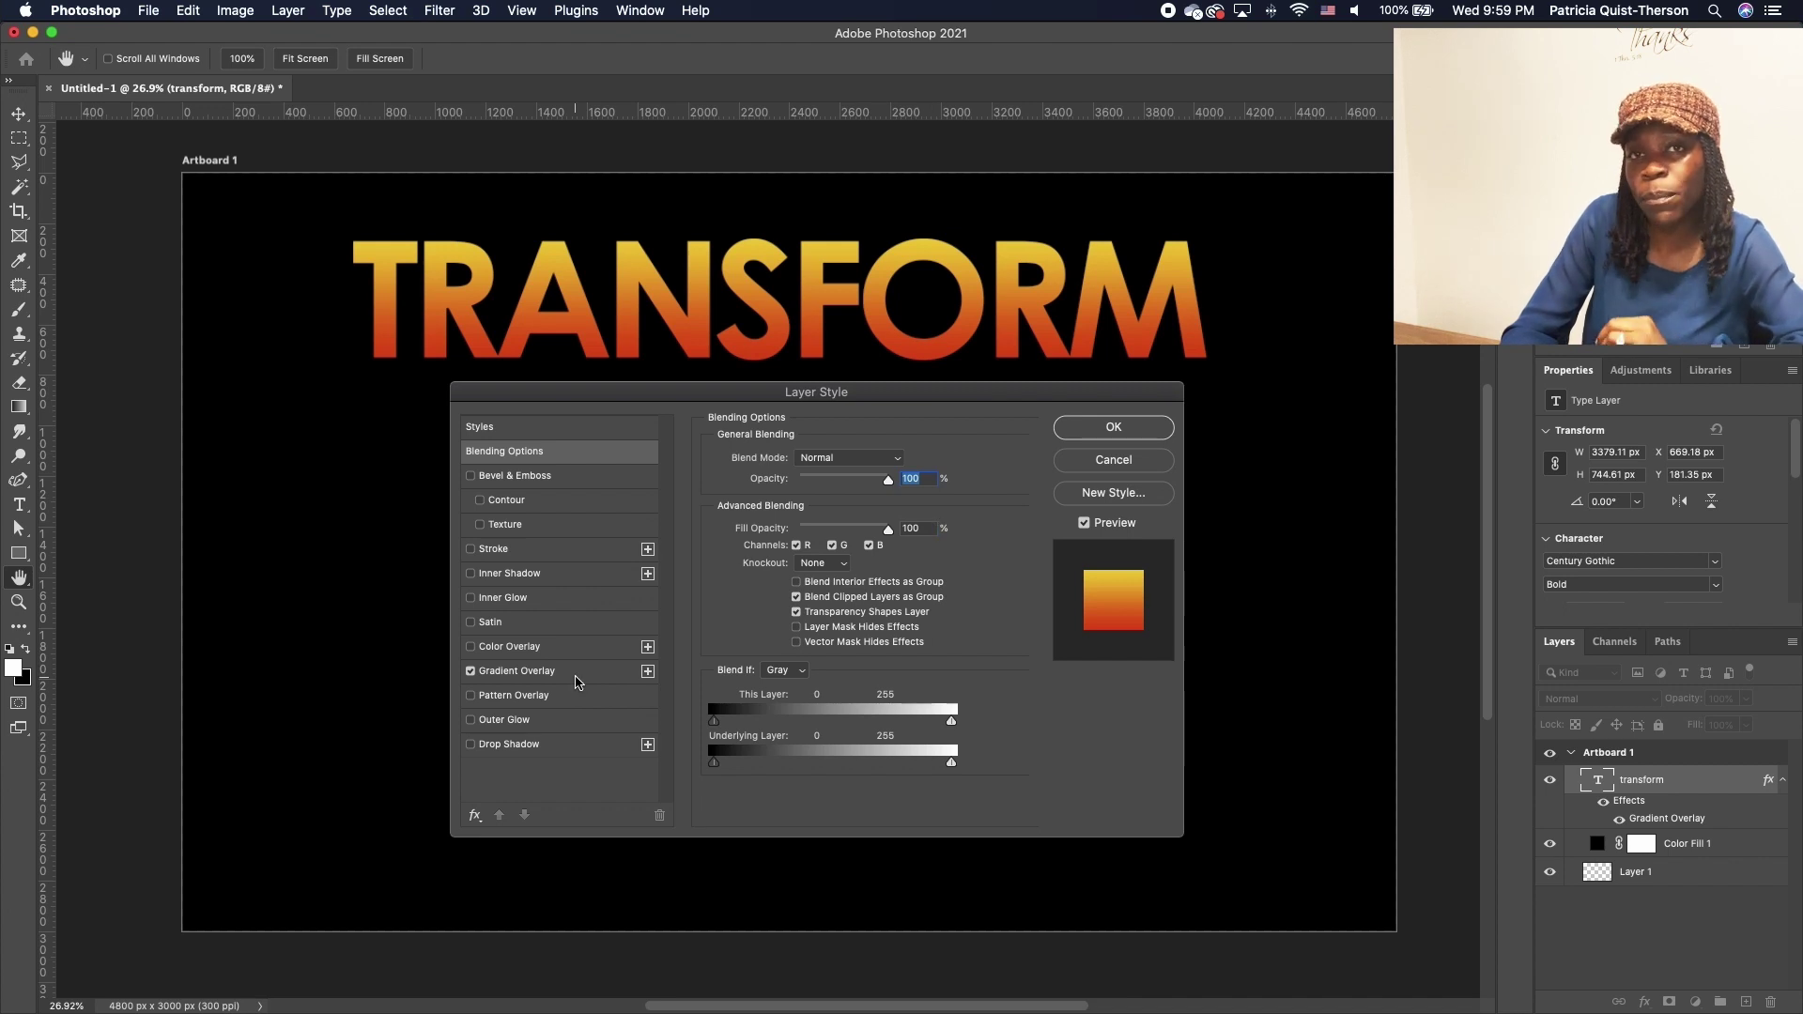
click(526, 671)
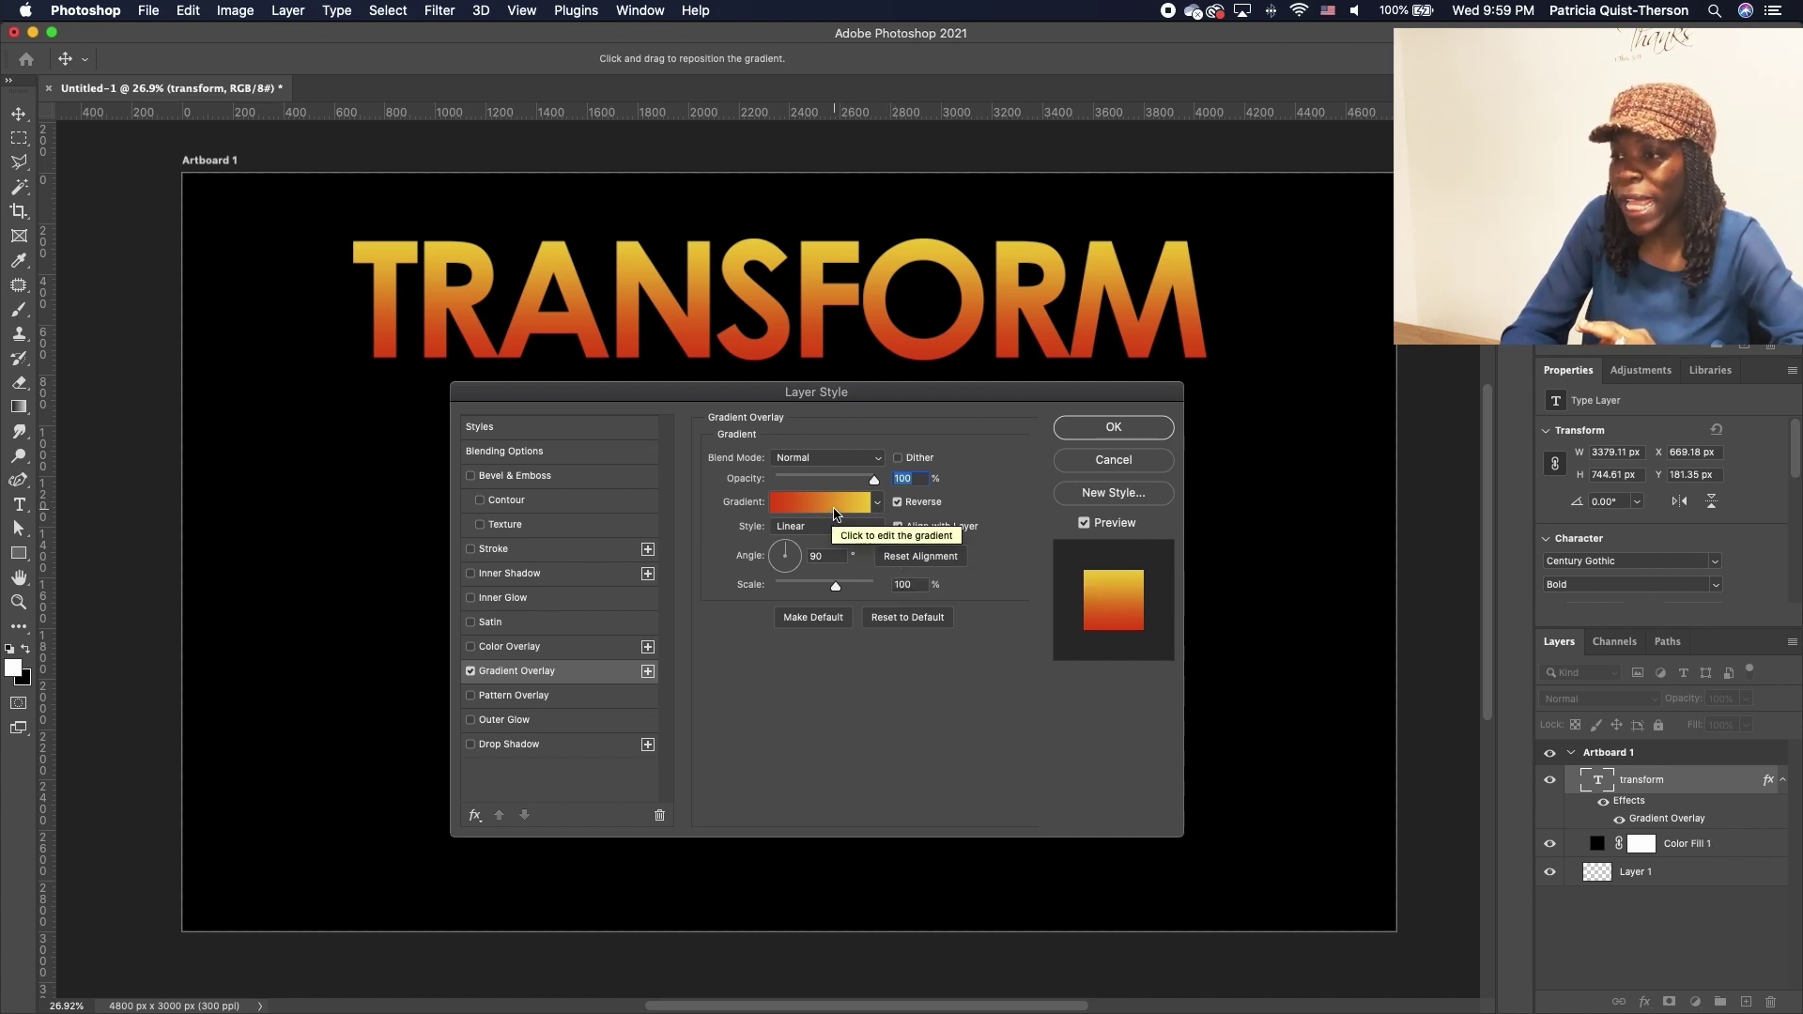
- Change the overlay's gradient to the Basics preset Foreground to Background, running from white to black
click(834, 513)
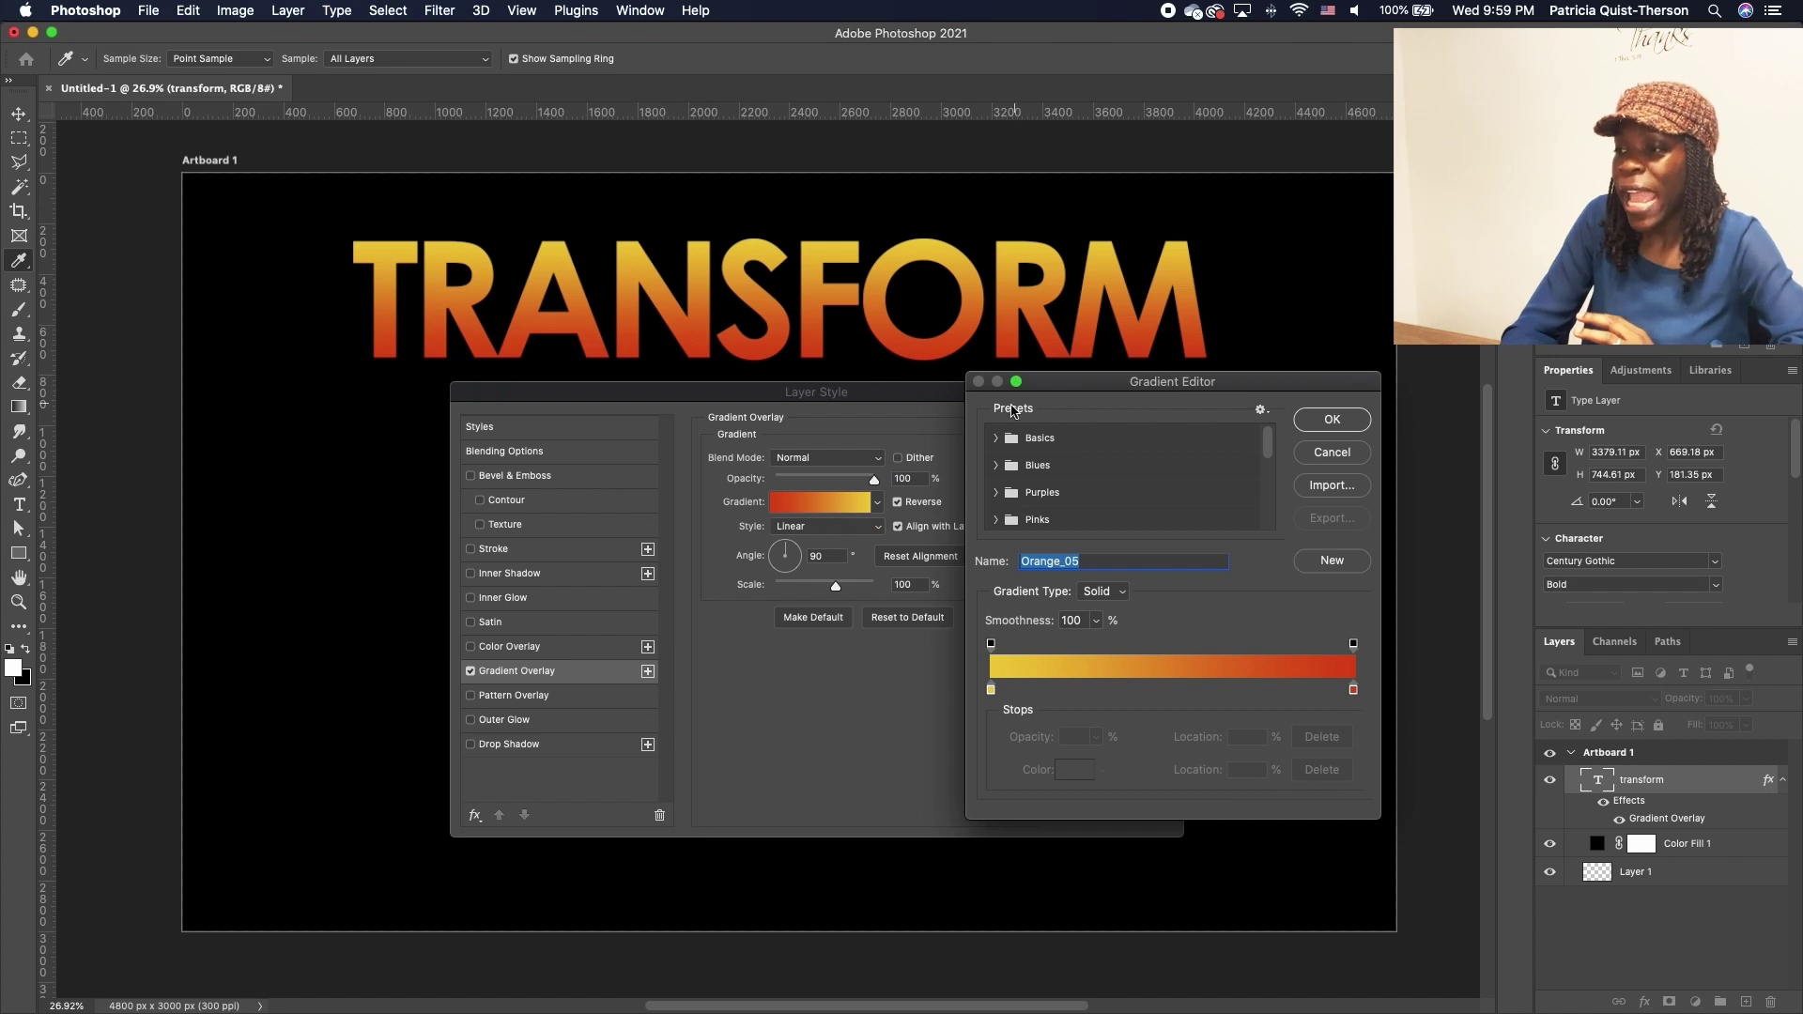
click(996, 438)
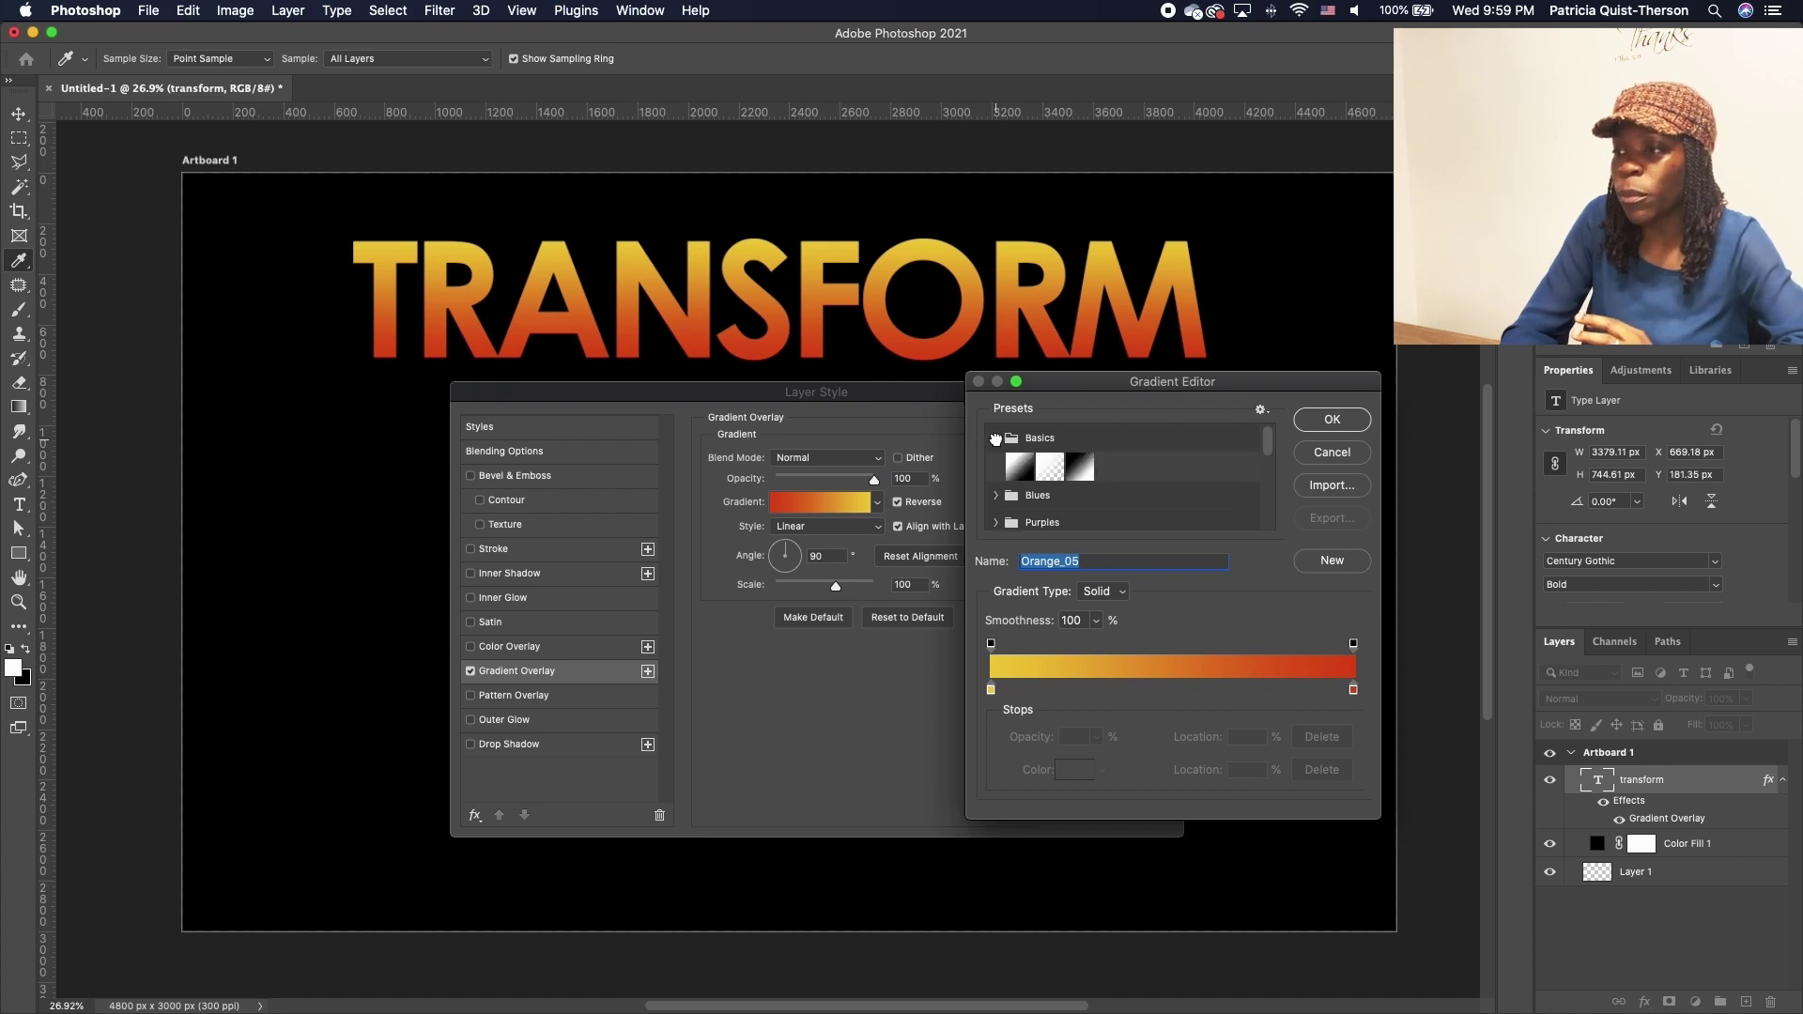
click(1078, 468)
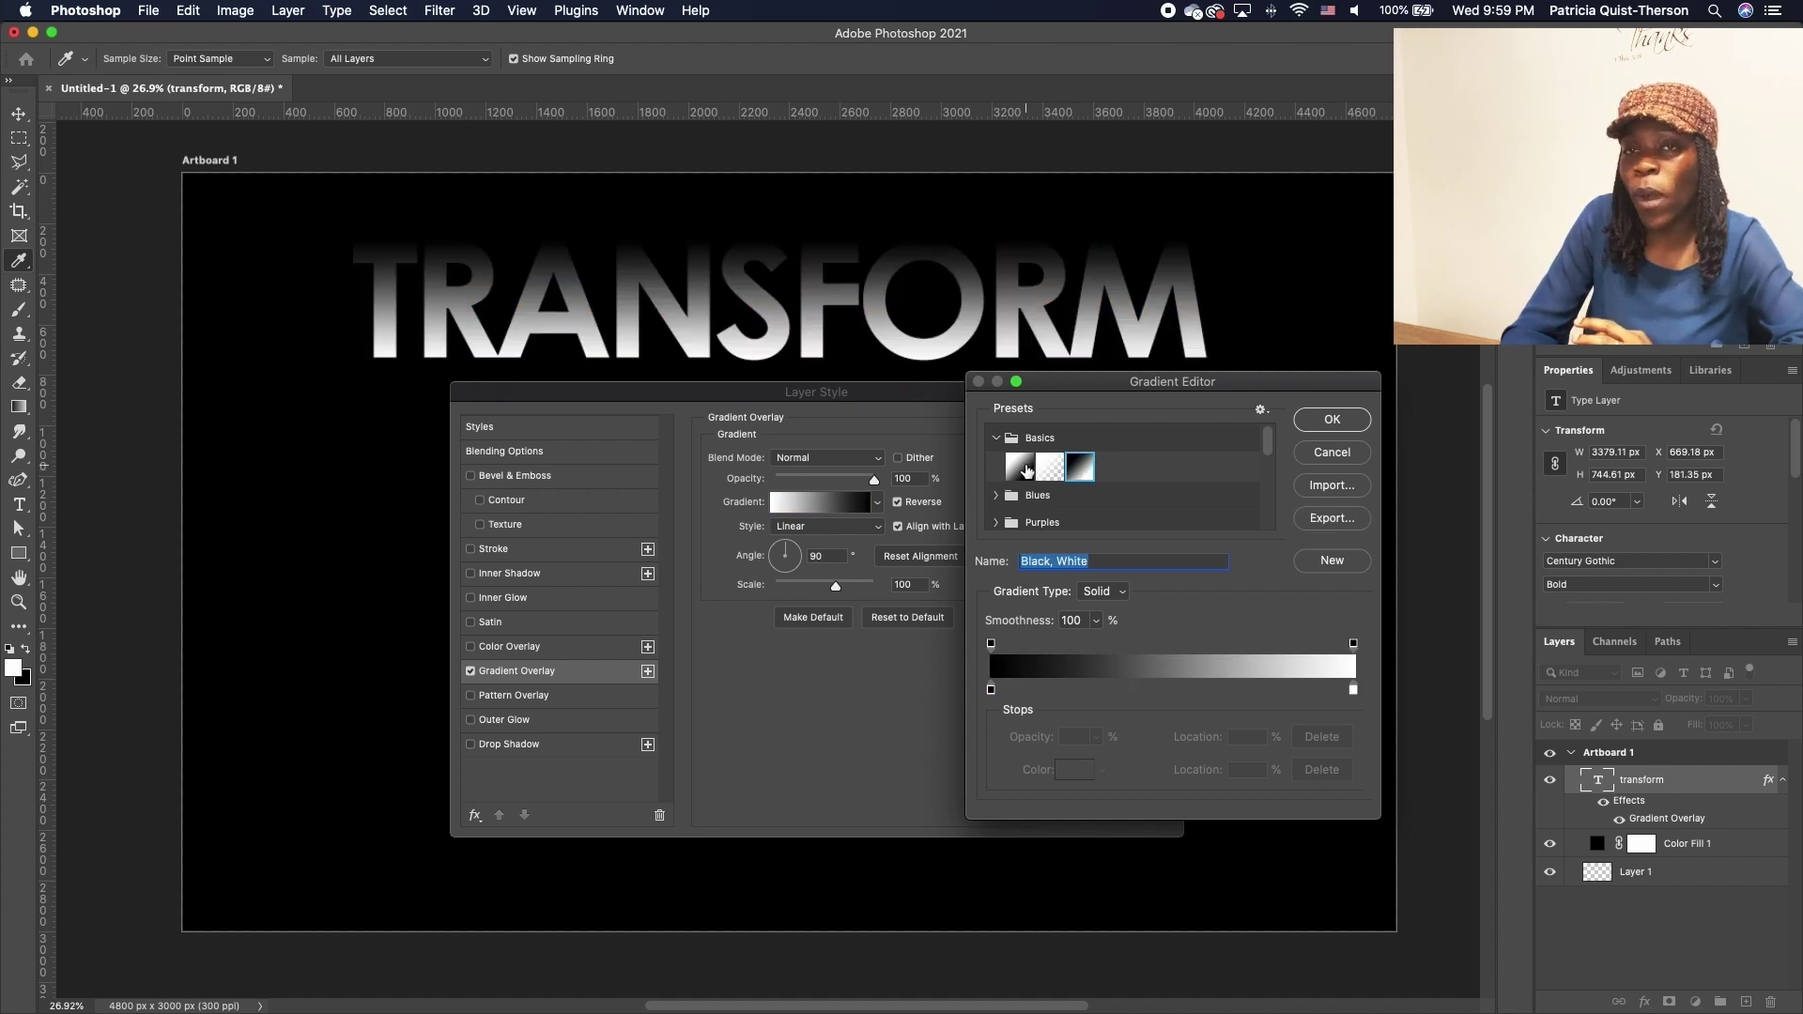
click(1027, 471)
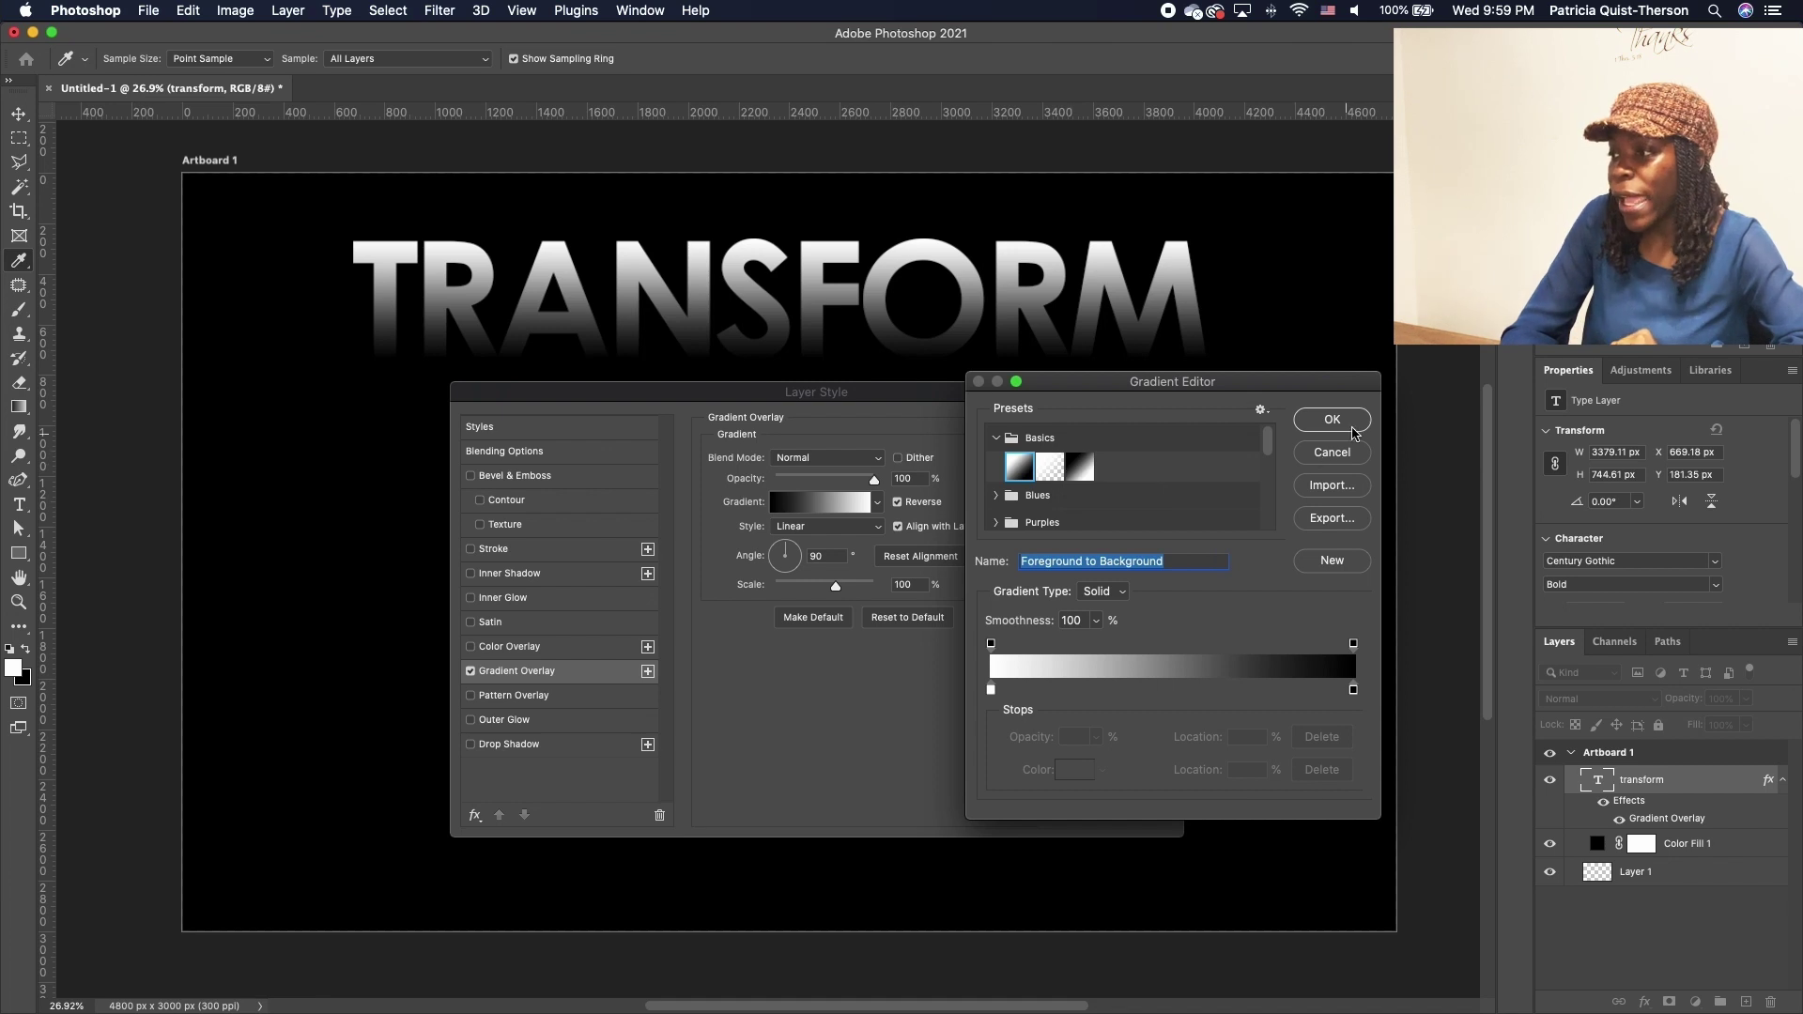
click(1350, 428)
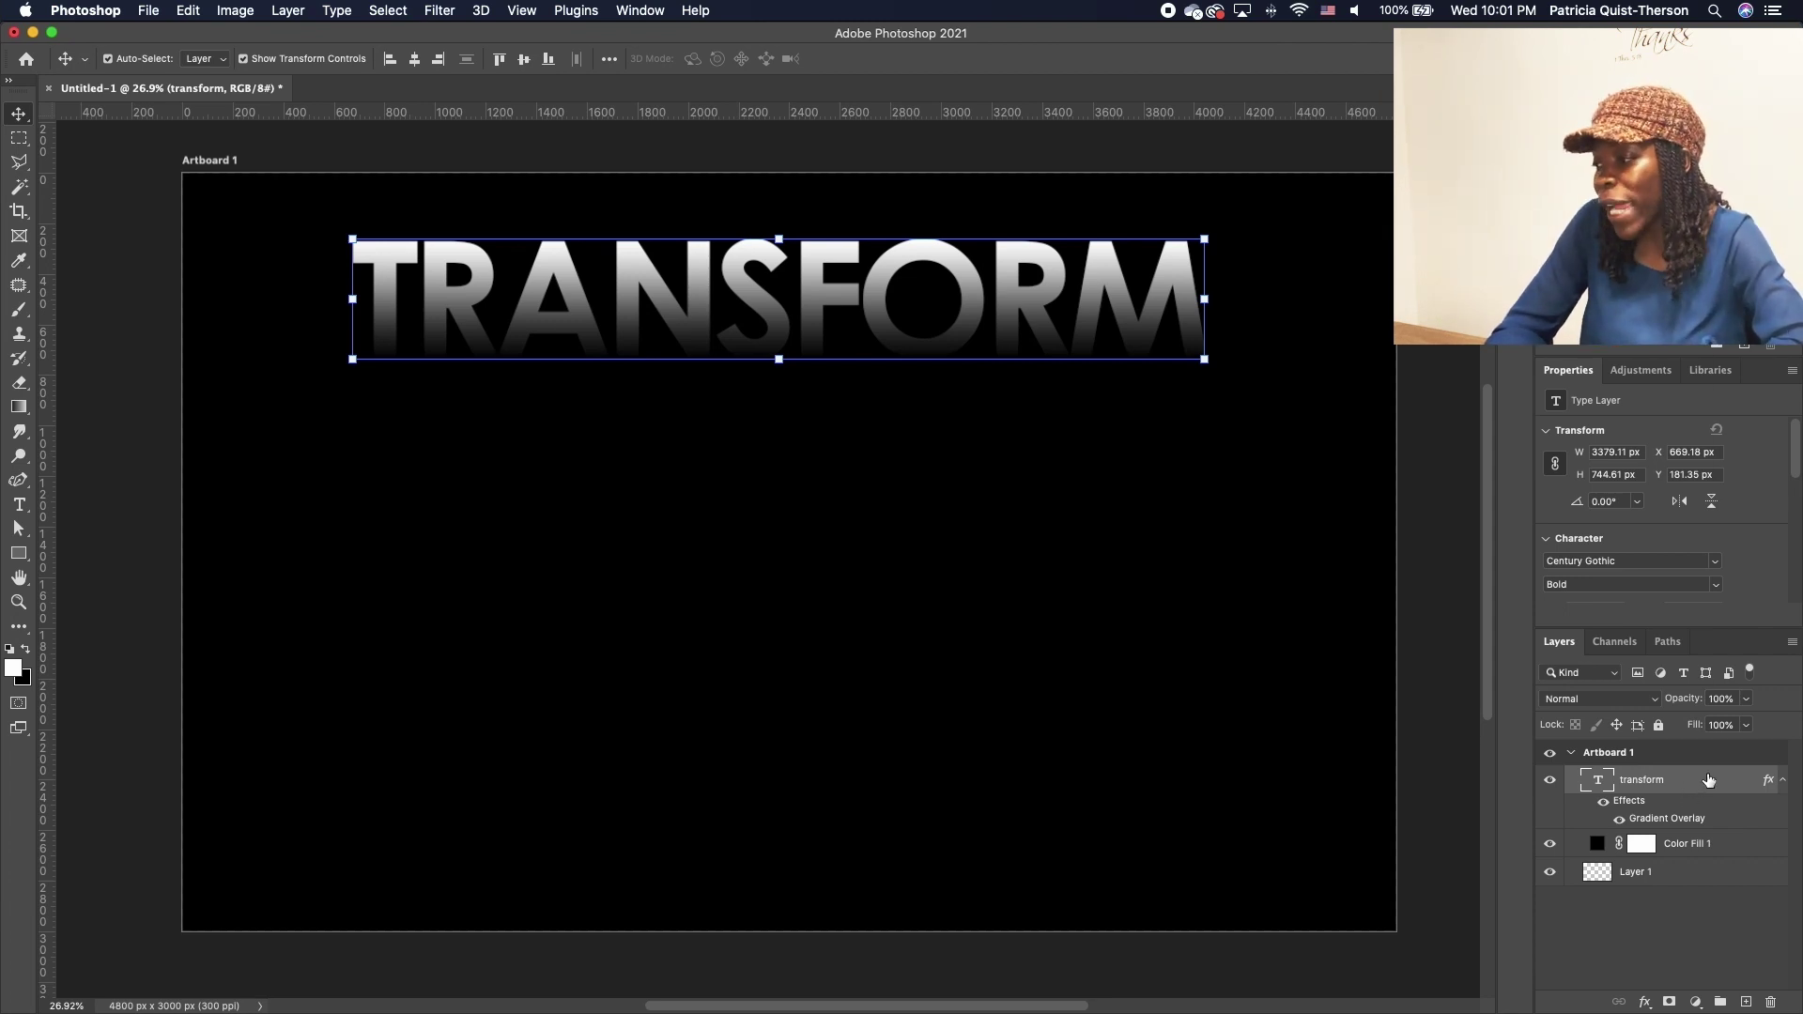
- Convert the transform text layer to a smart object and distort it so its sides taper inward toward the base
right_click(1695, 783)
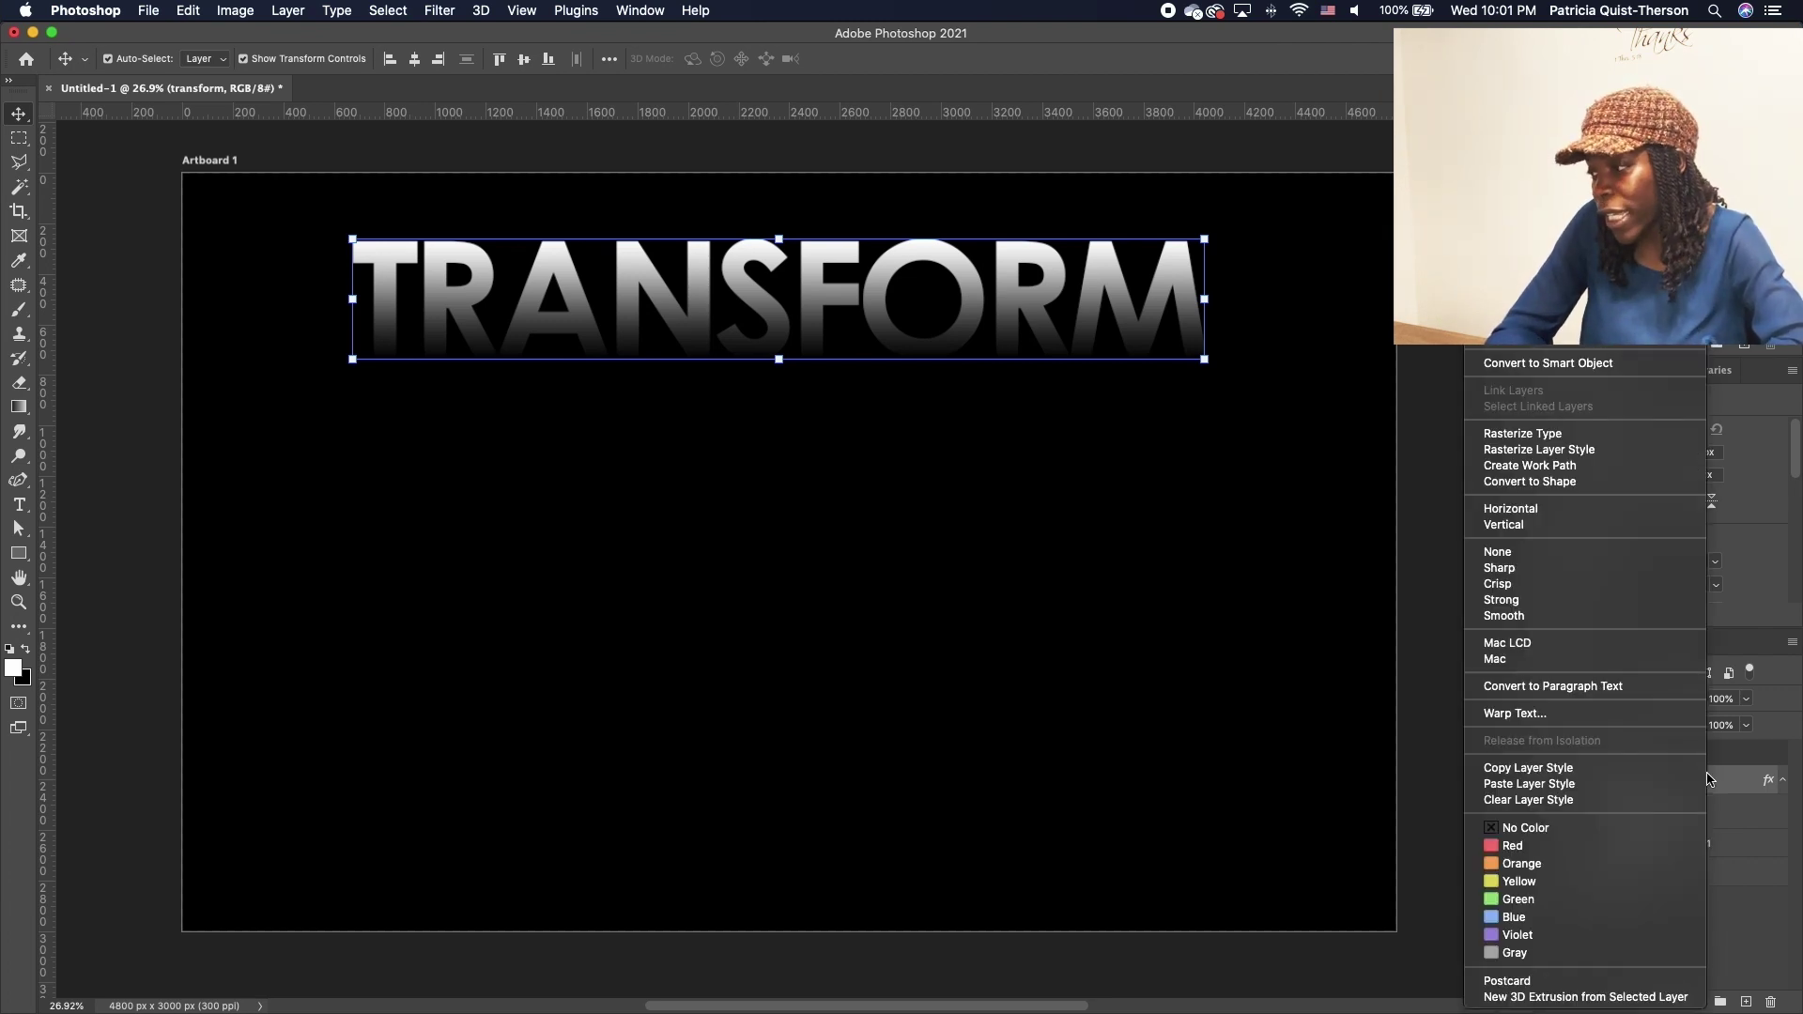
click(1576, 365)
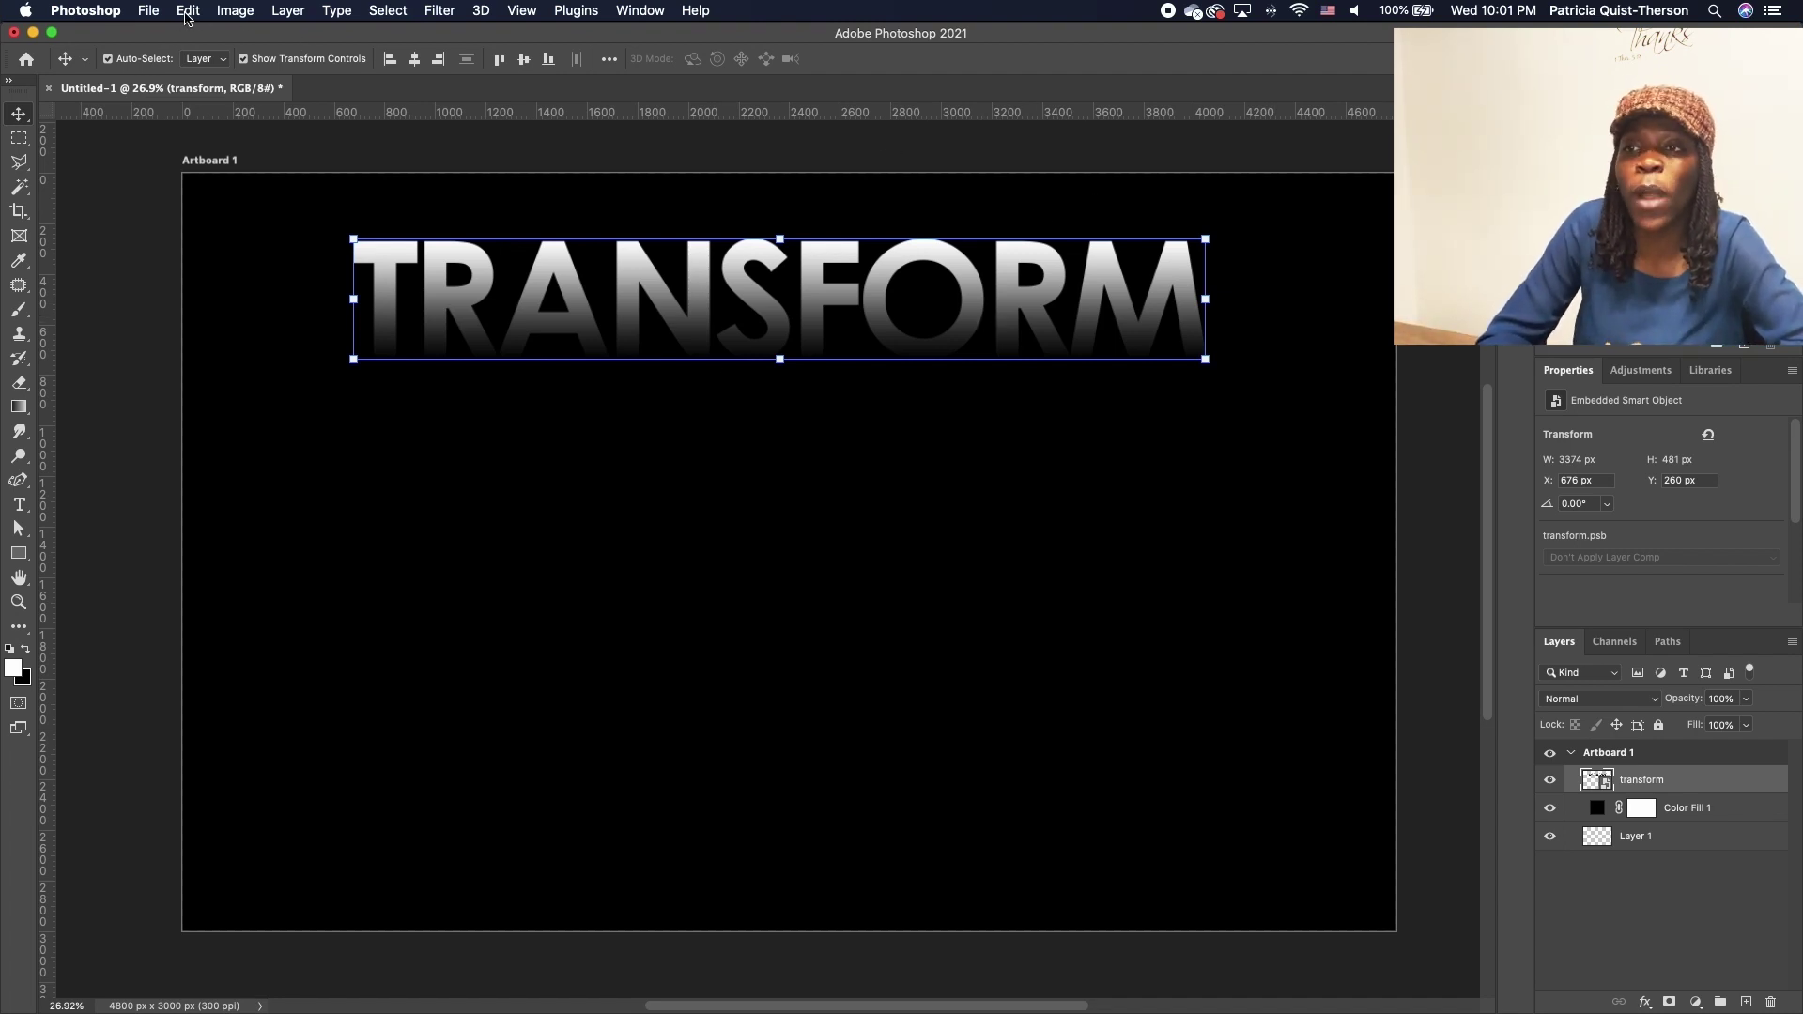
click(187, 11)
mouse_move(357, 451)
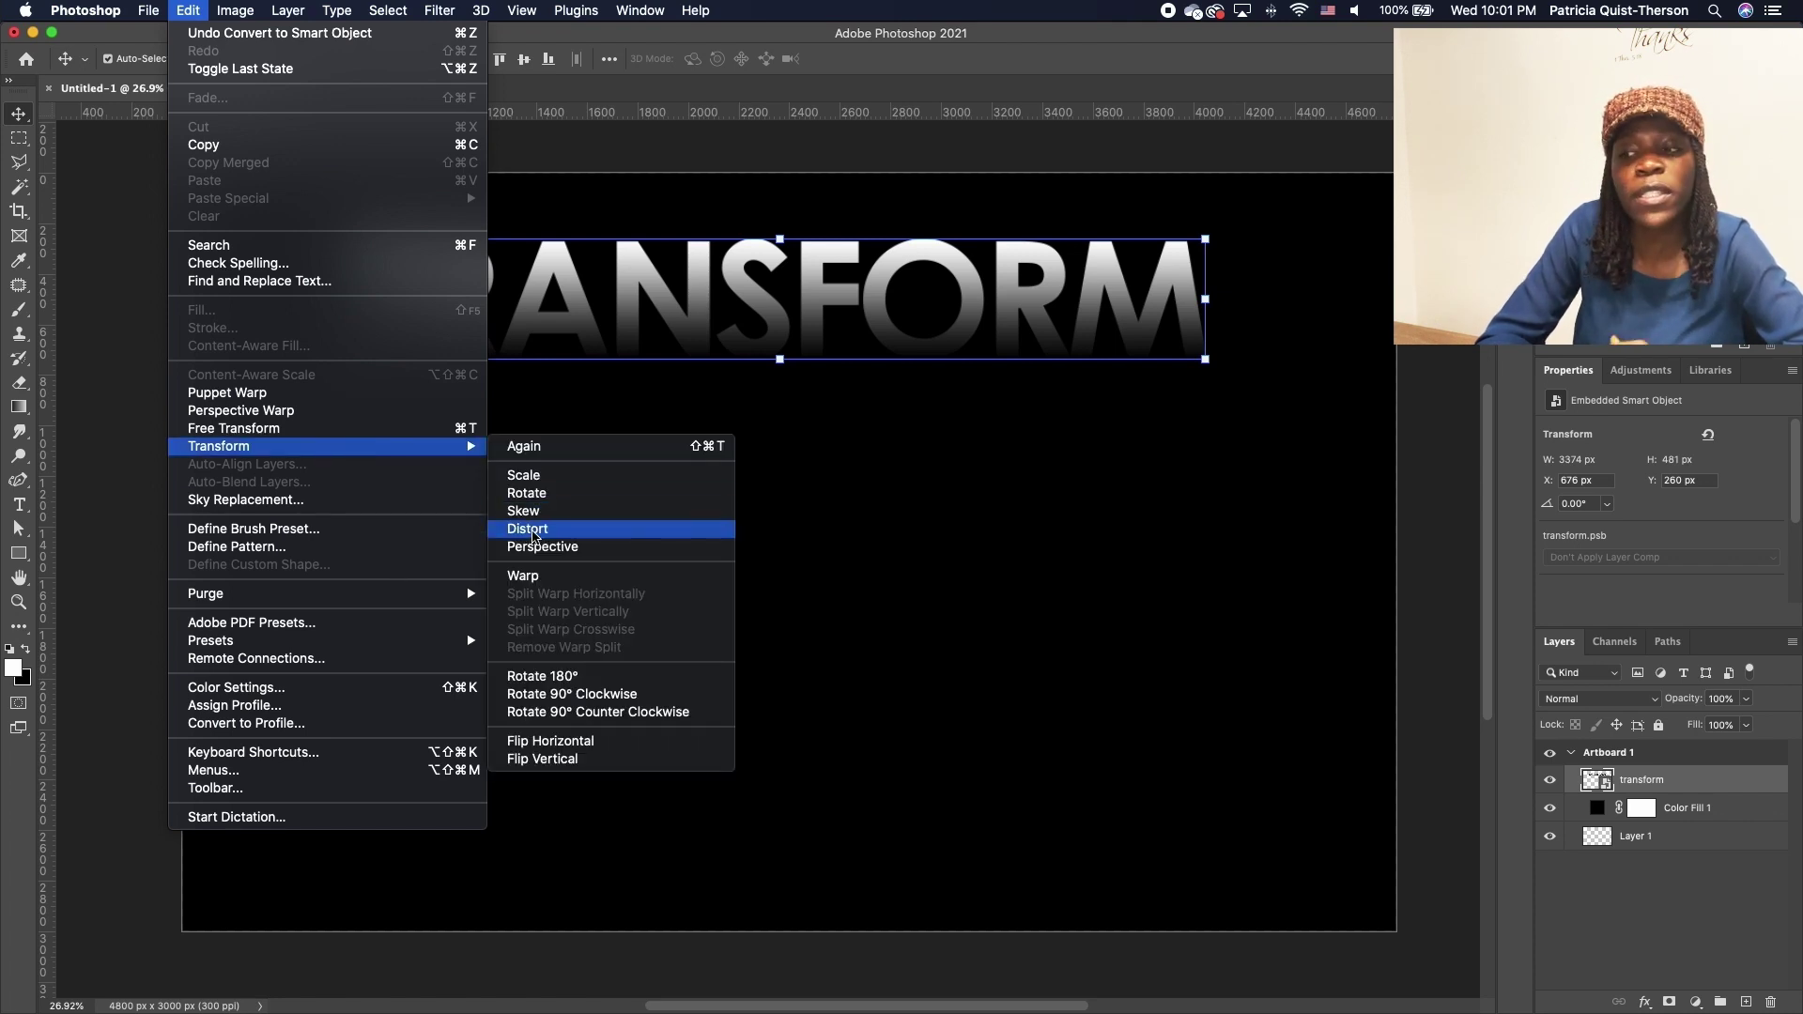
click(532, 532)
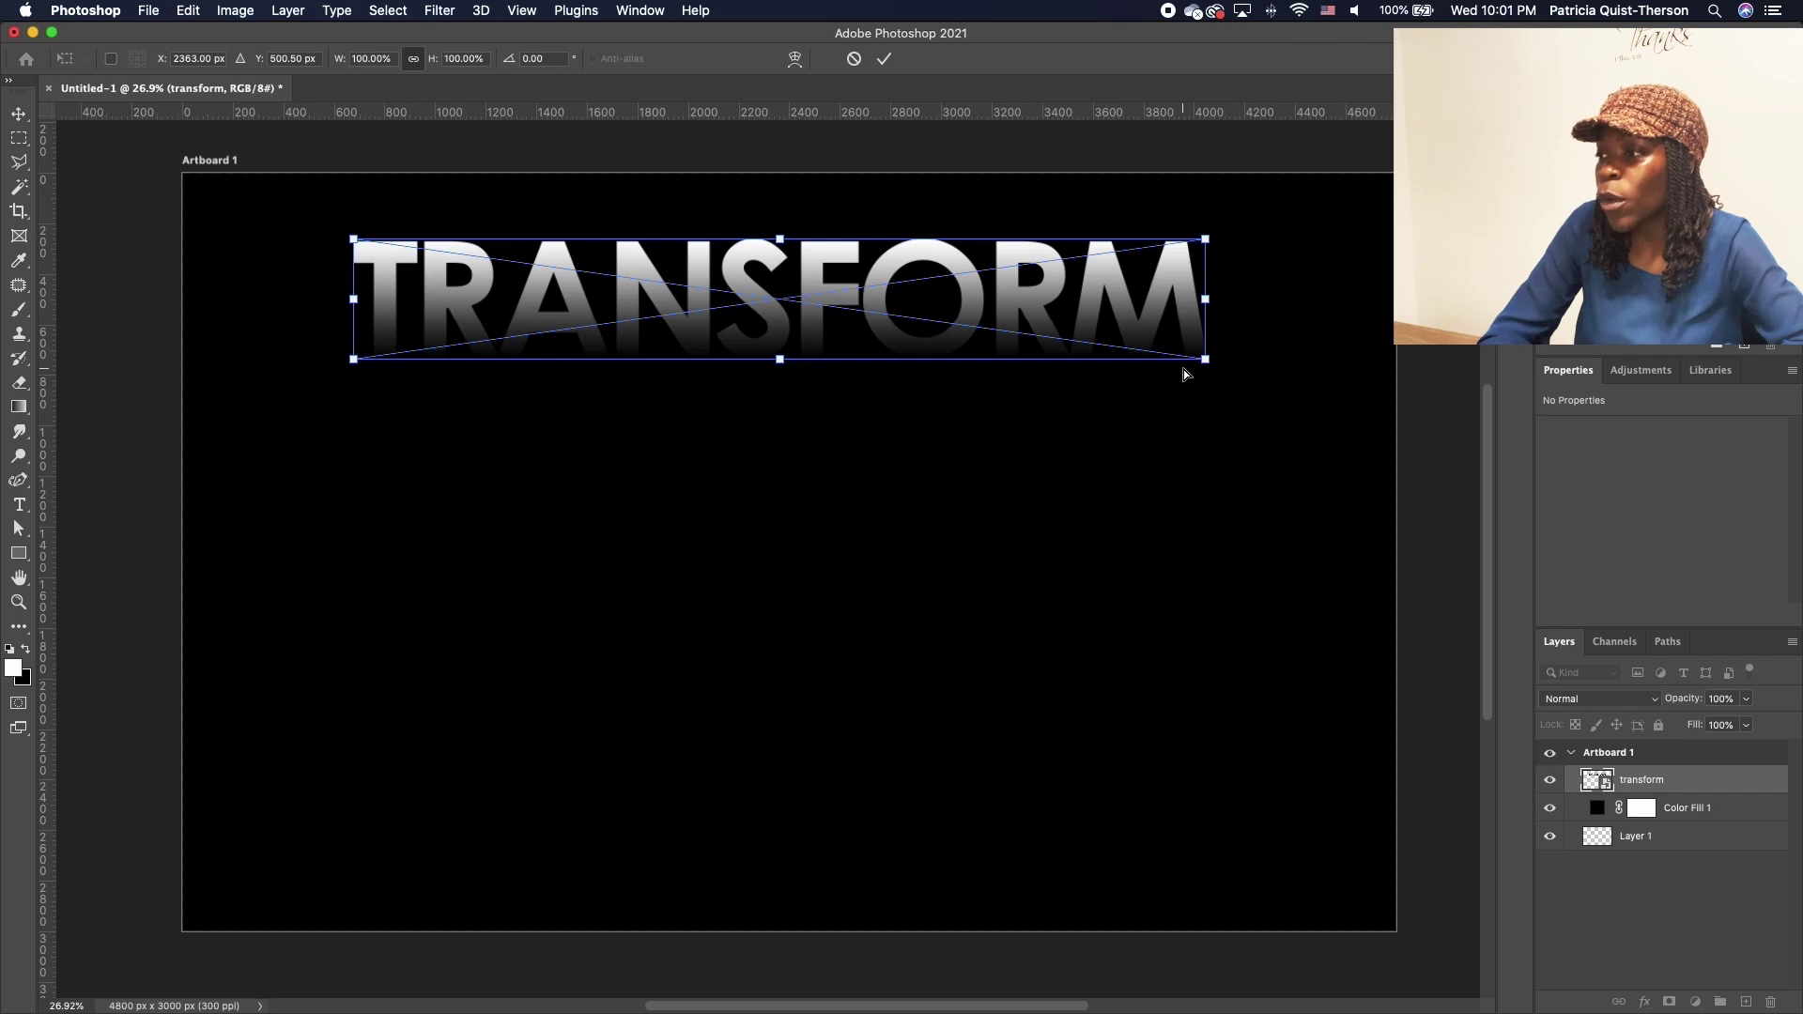
drag(1206, 361, 1194, 361)
drag(354, 360, 365, 362)
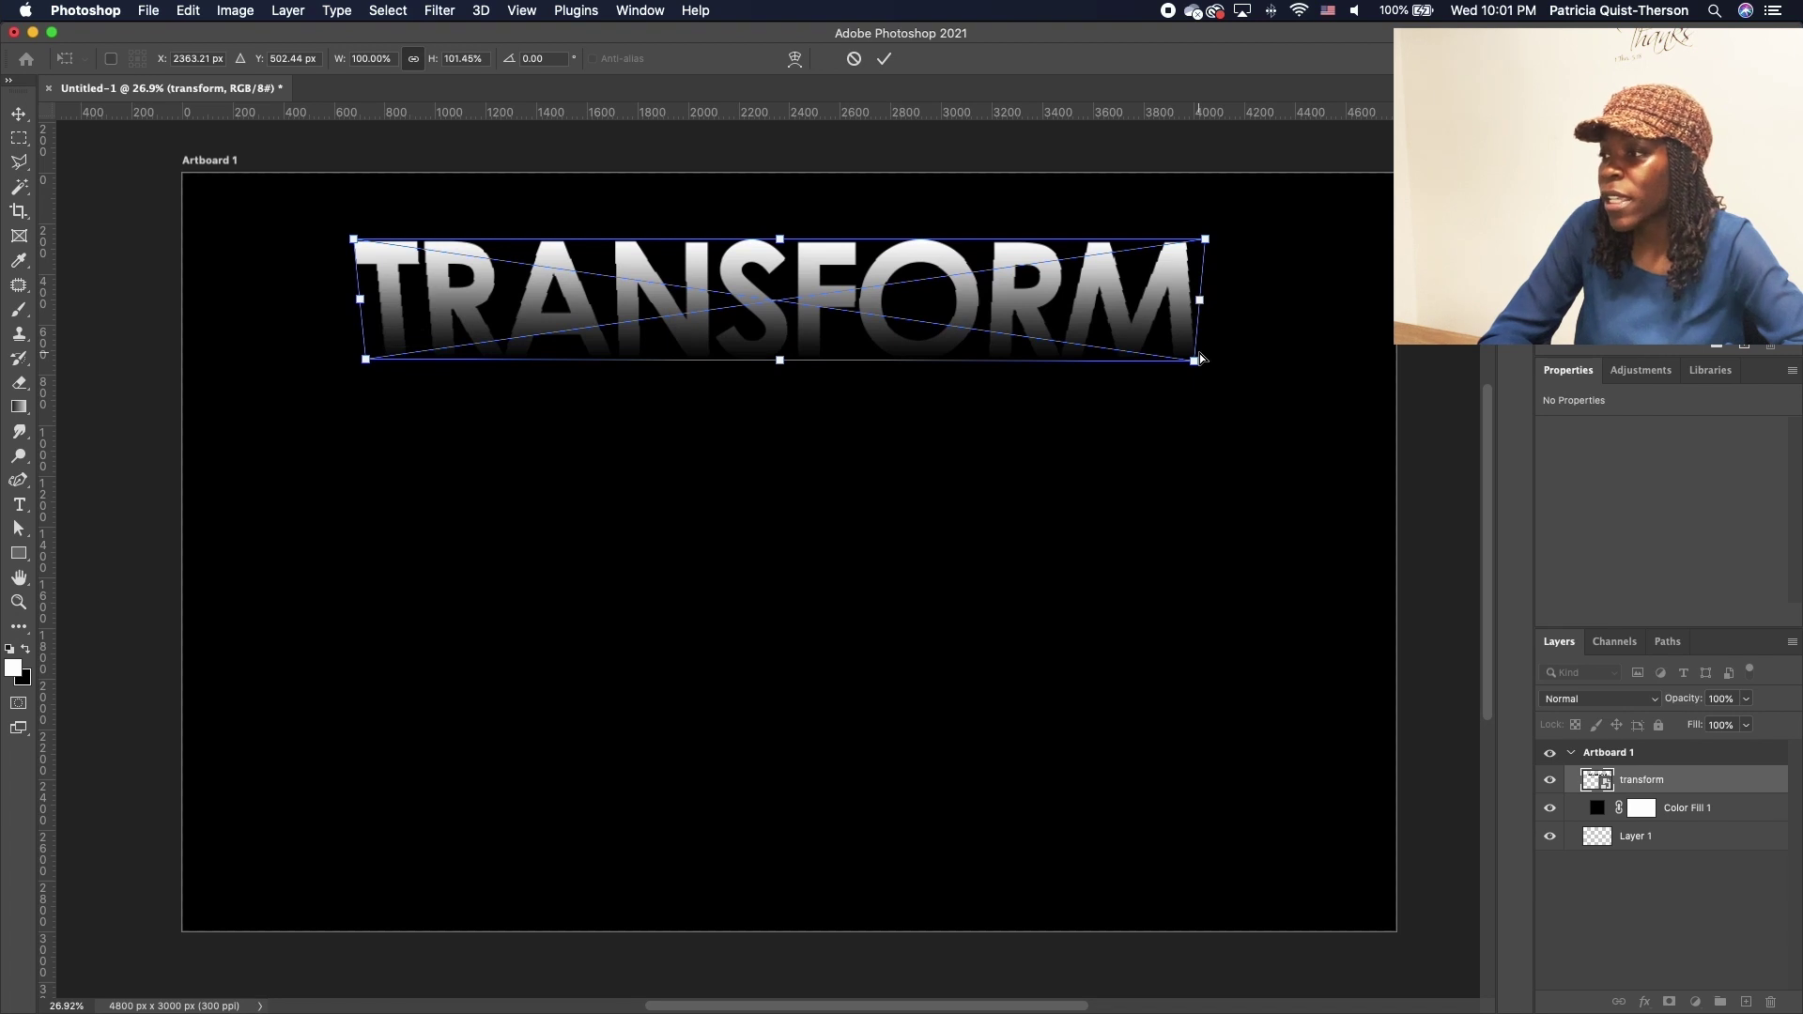
drag(1197, 362, 1188, 361)
drag(369, 363, 372, 363)
drag(1185, 363, 1184, 362)
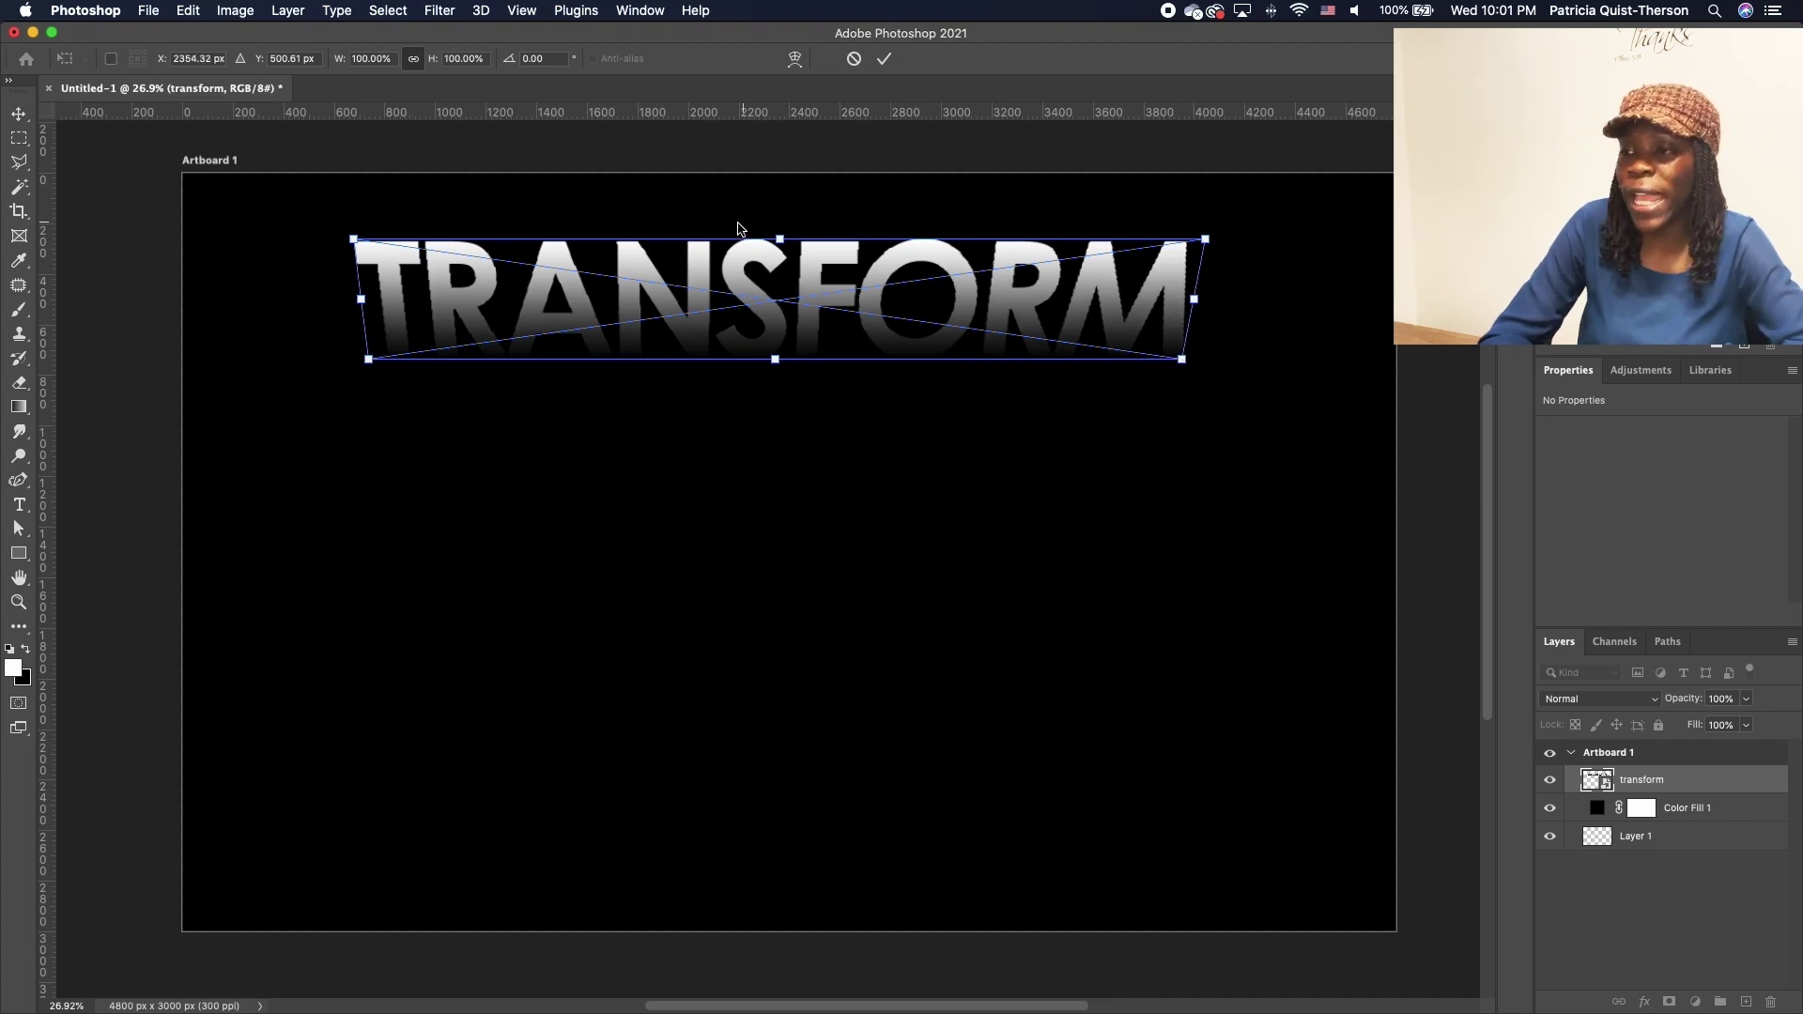
key(Escape)
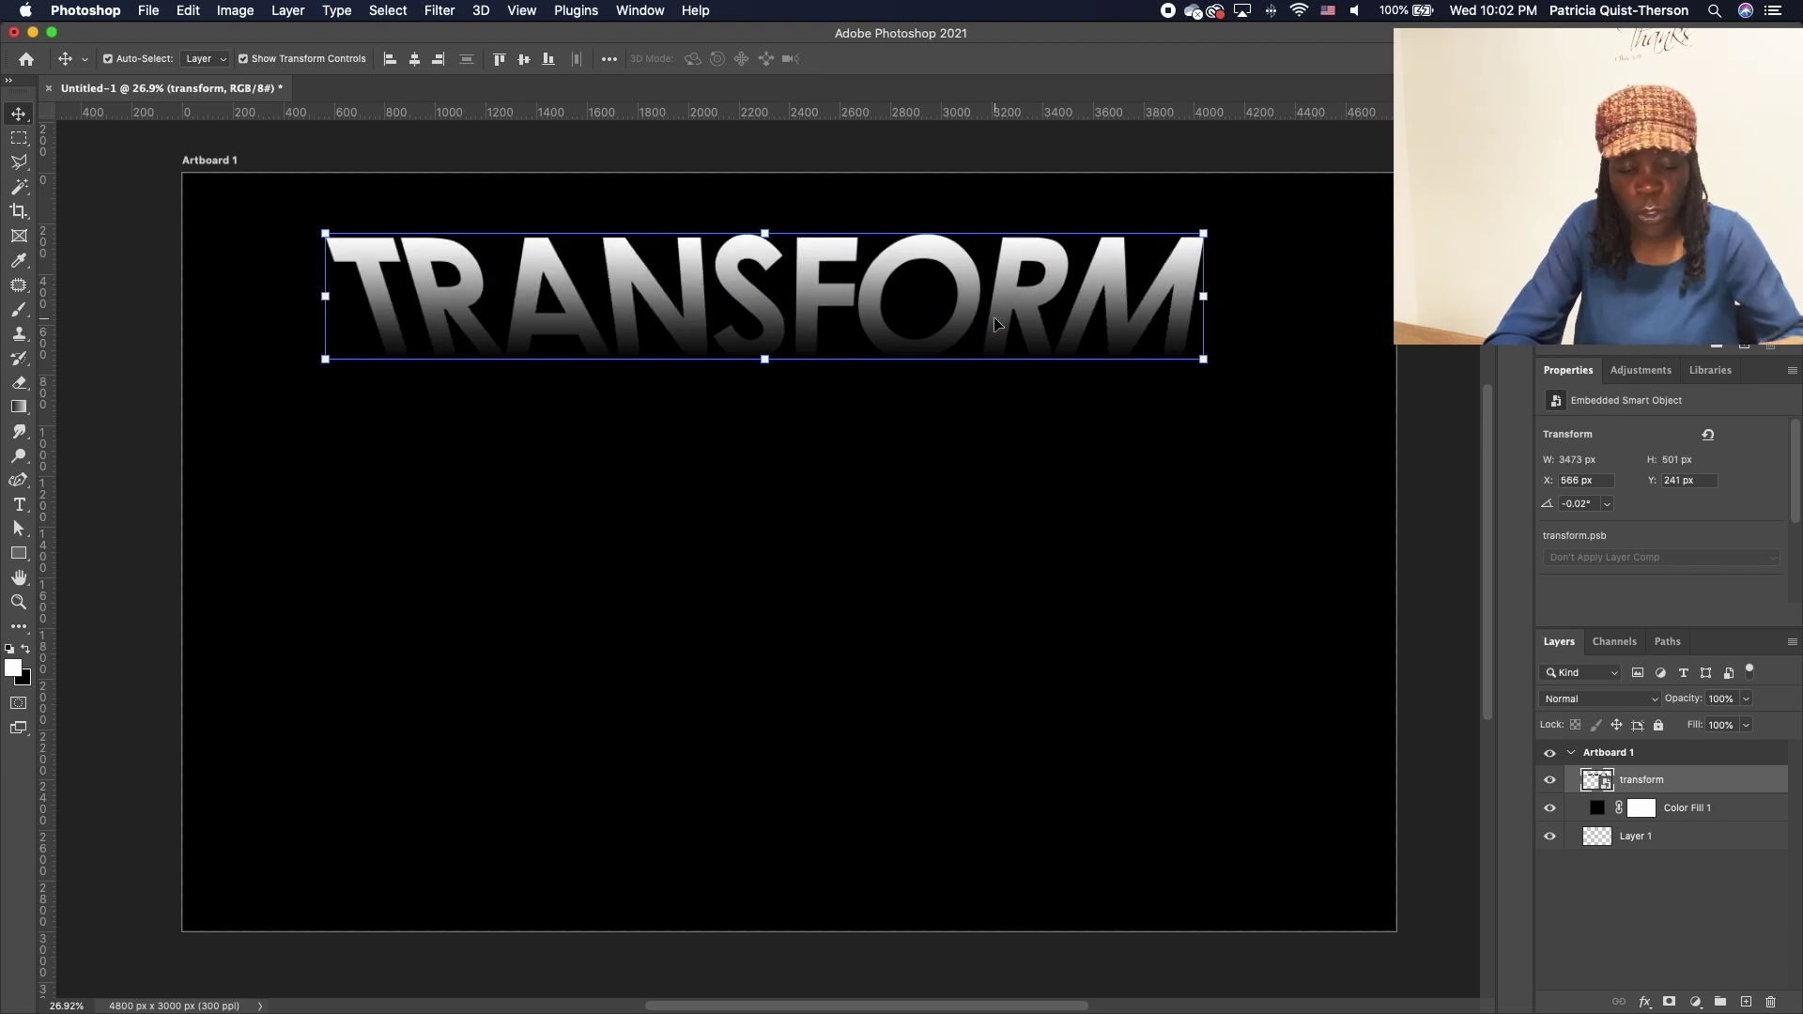
- Duplicate the tapered text partly below the original and distort the copy to a narrower base and about 82% height
key(super+j)
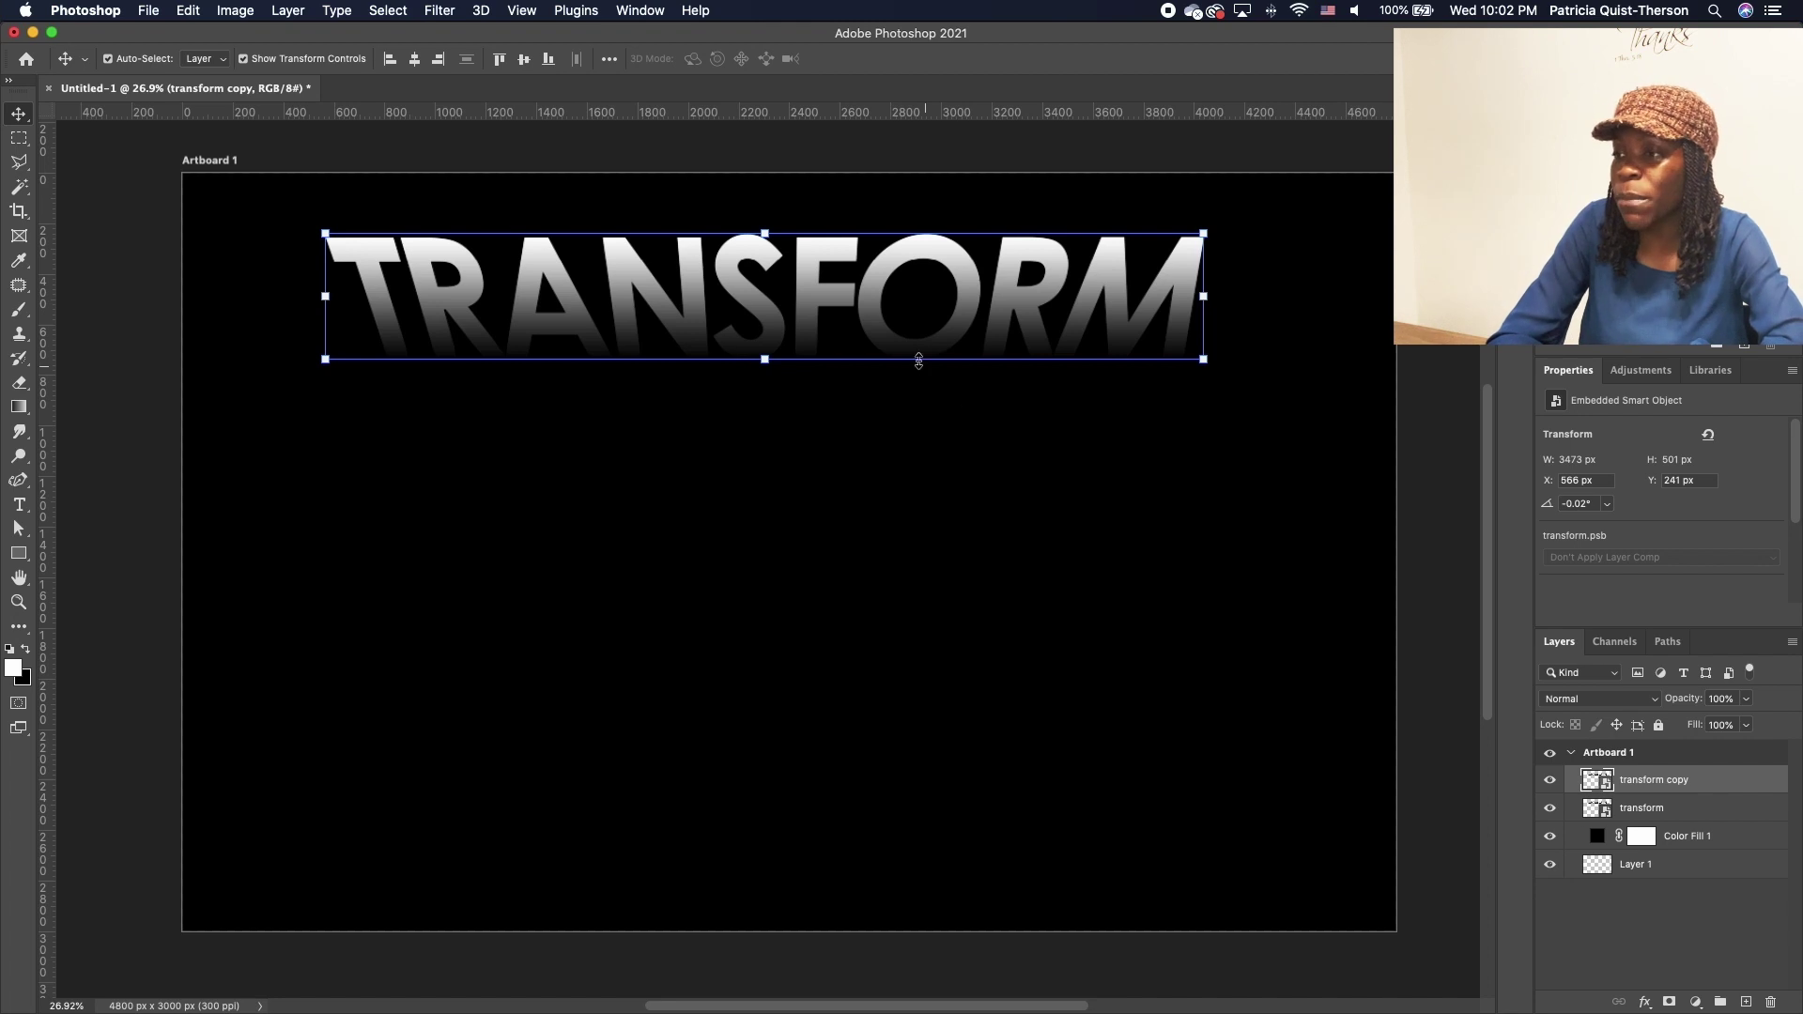
drag(883, 327, 881, 384)
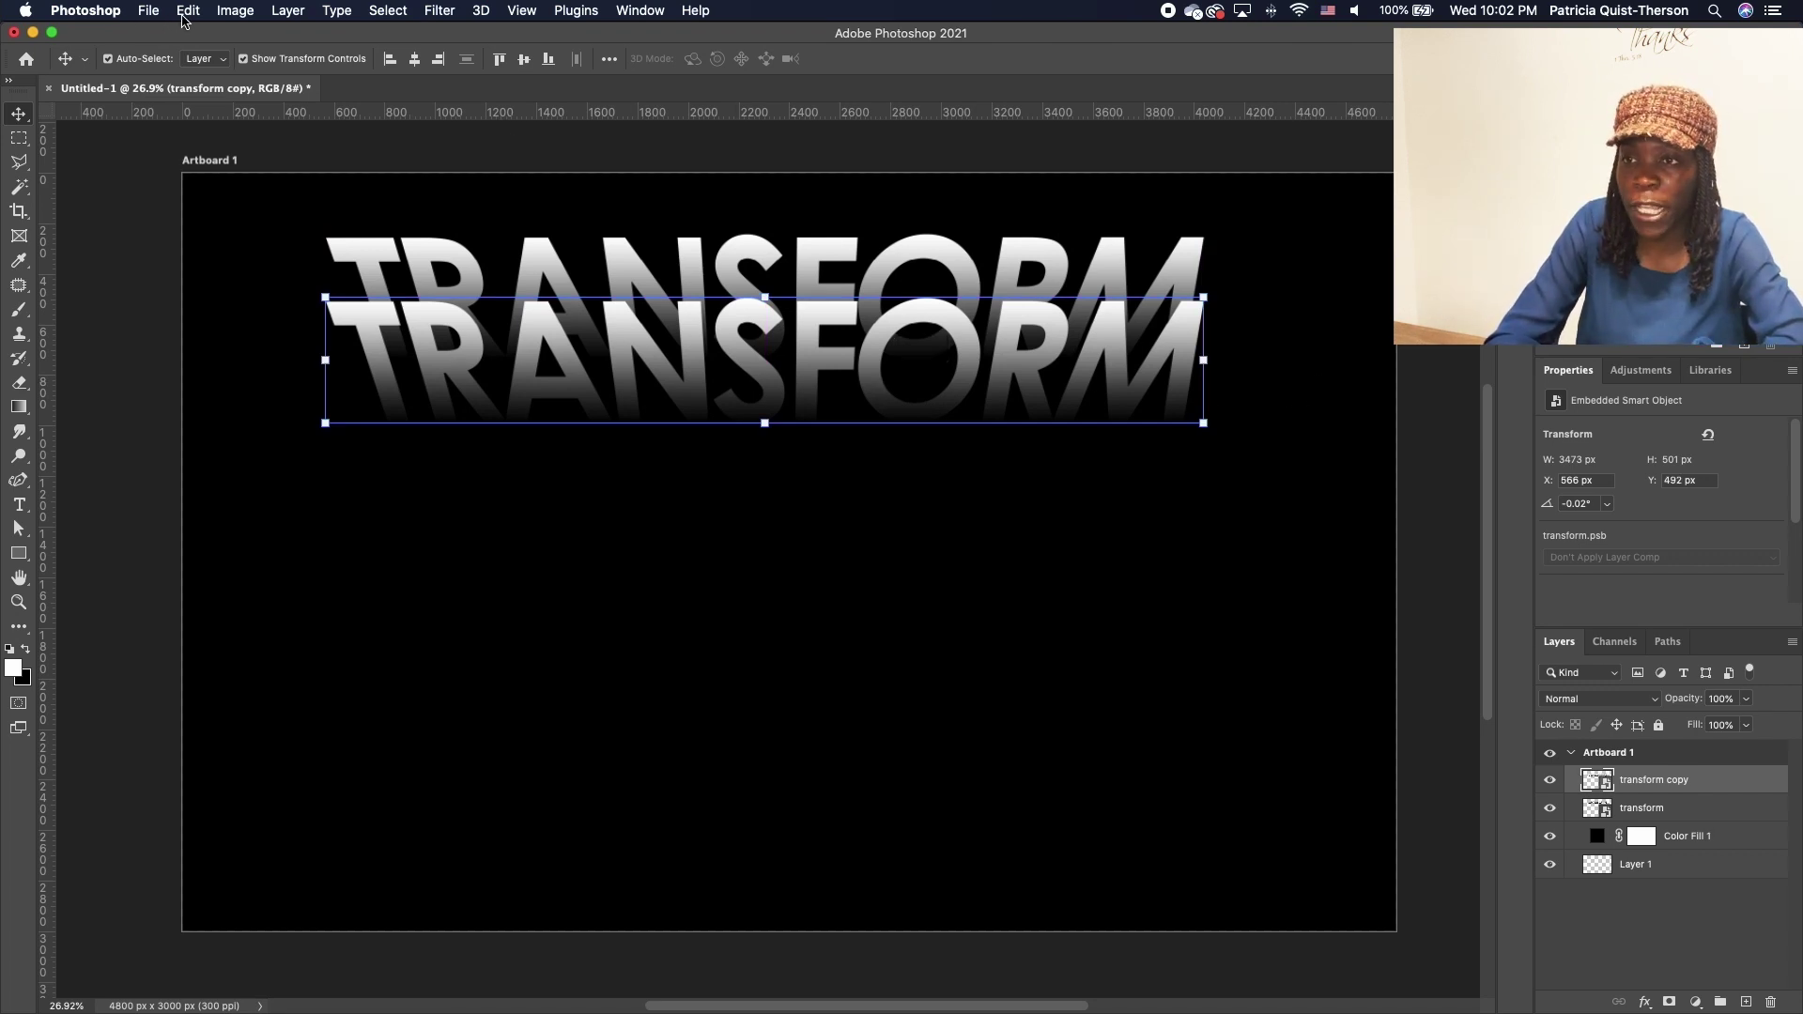
click(193, 13)
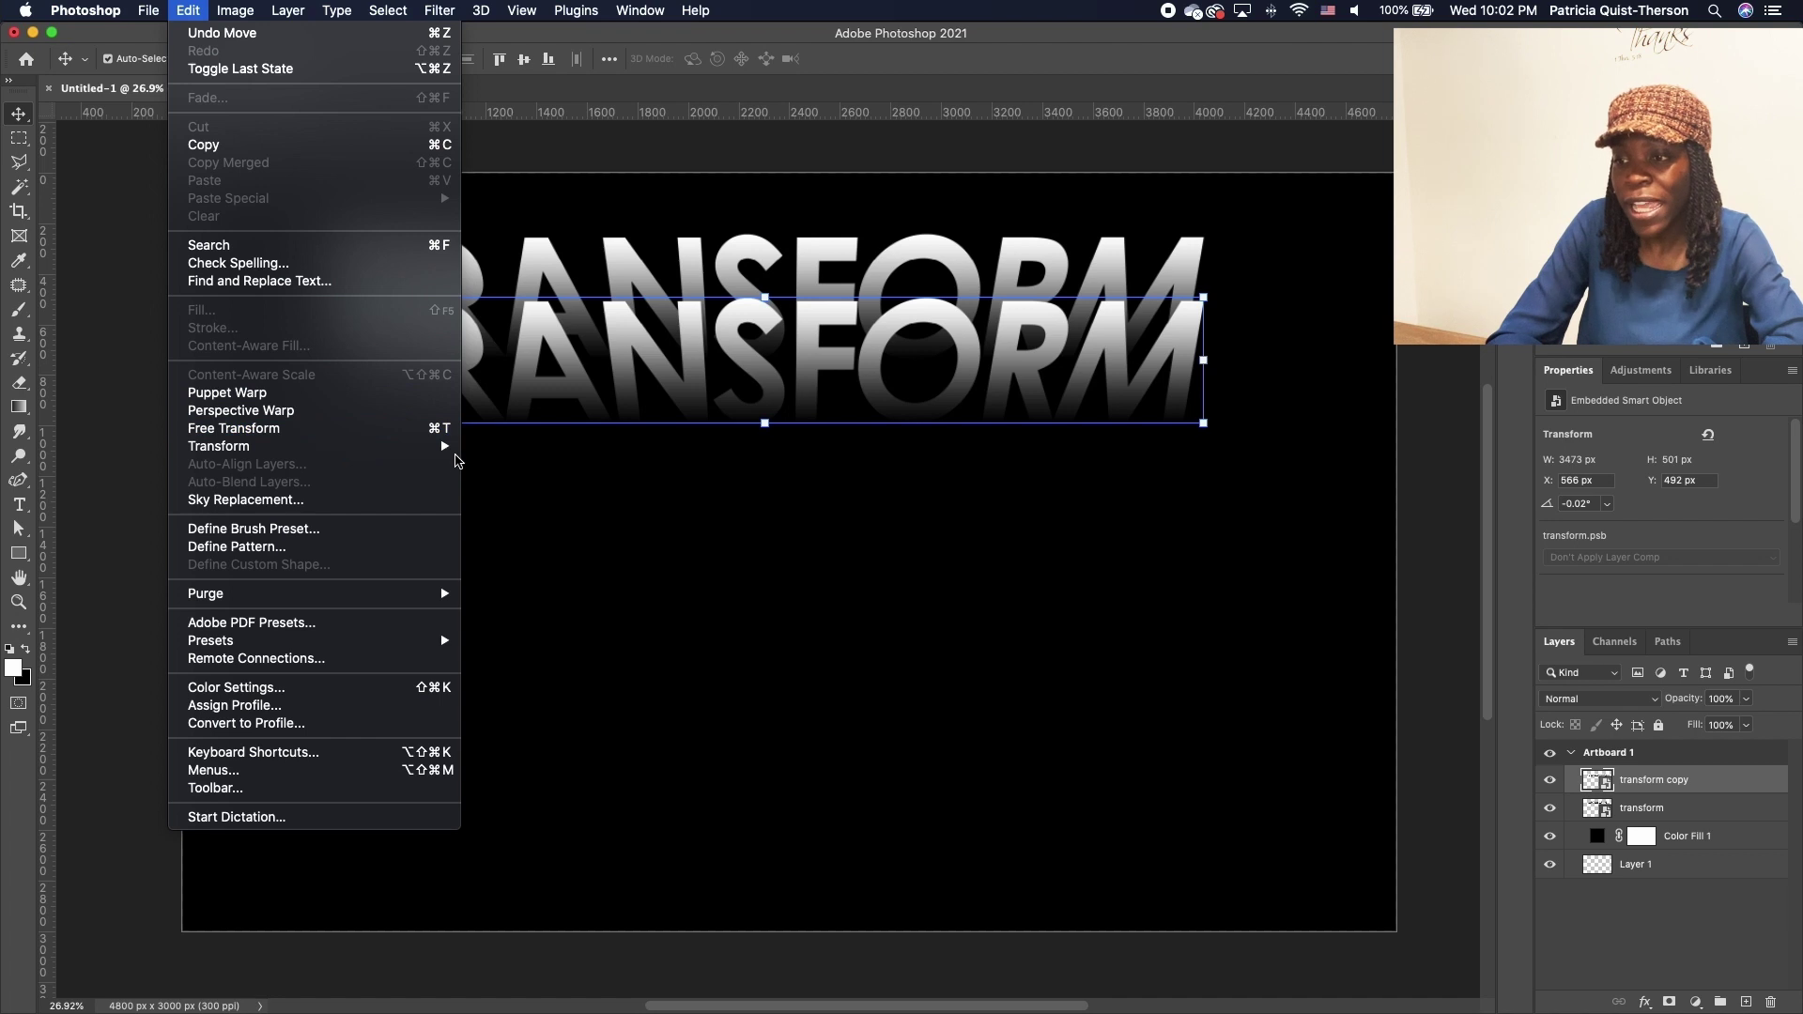
mouse_move(457, 449)
click(517, 526)
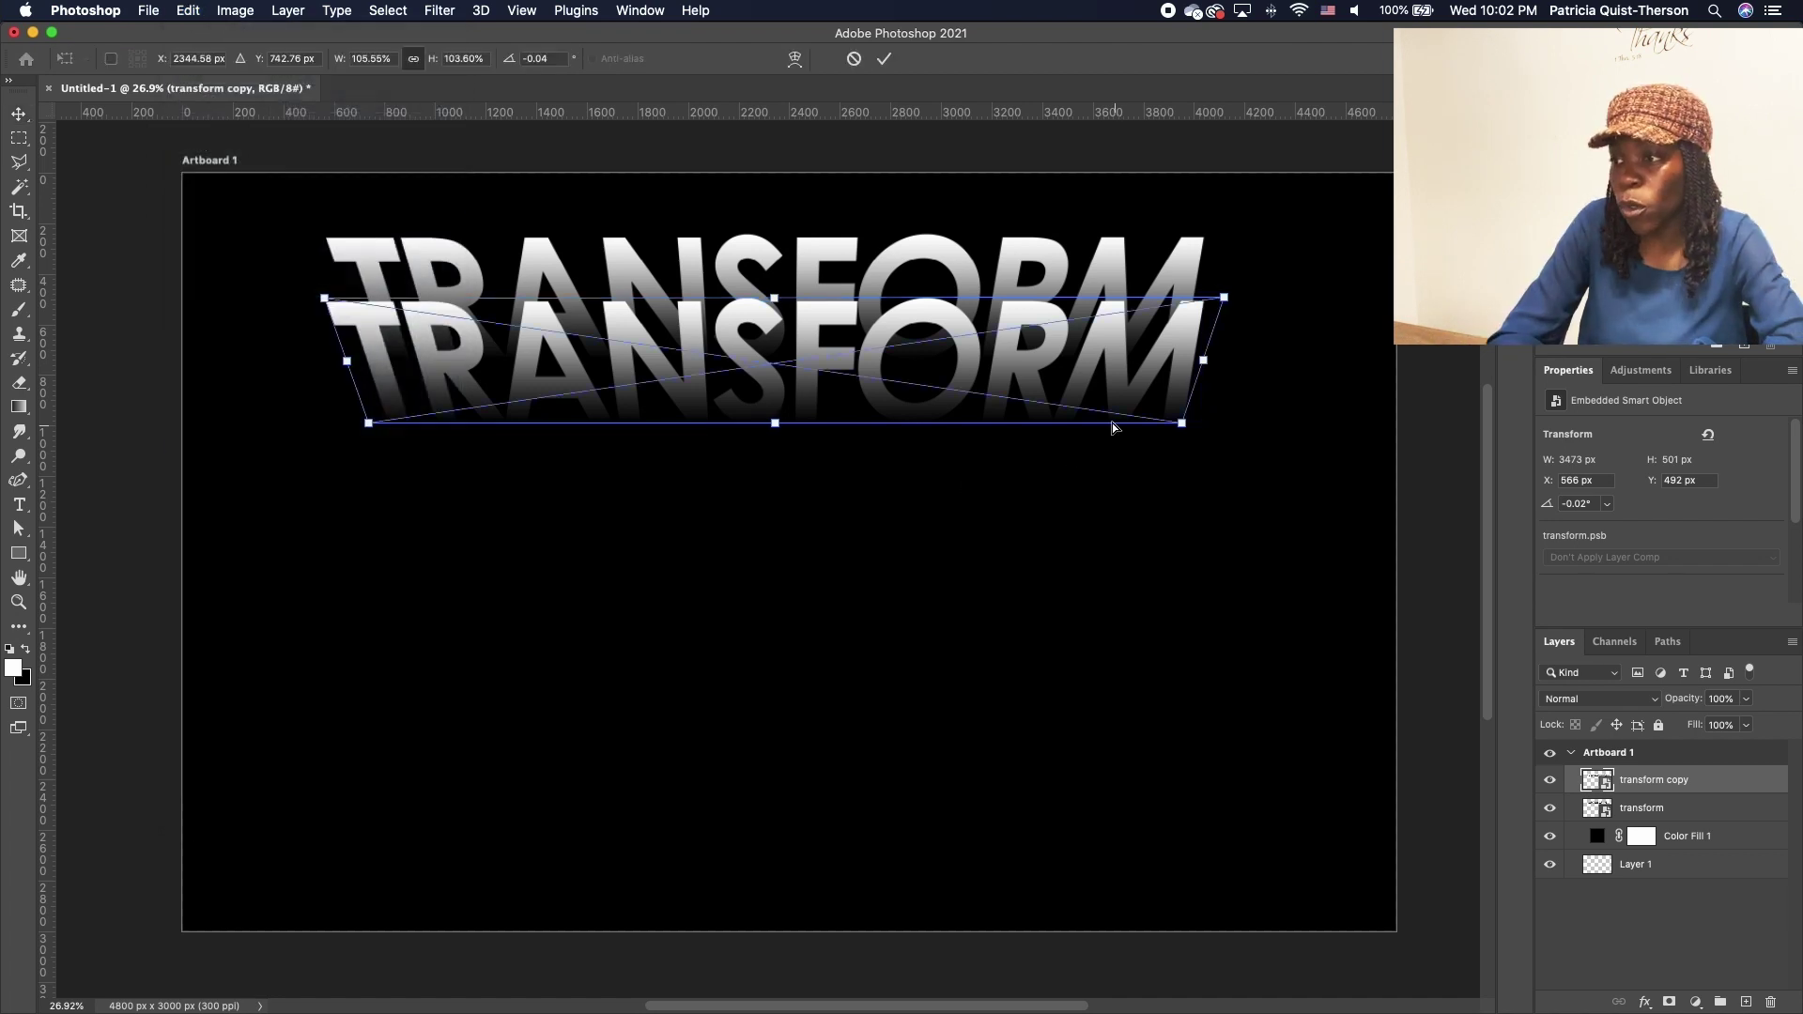
drag(1182, 425, 1162, 425)
drag(378, 430, 398, 426)
drag(1163, 422, 1146, 420)
drag(776, 300, 803, 329)
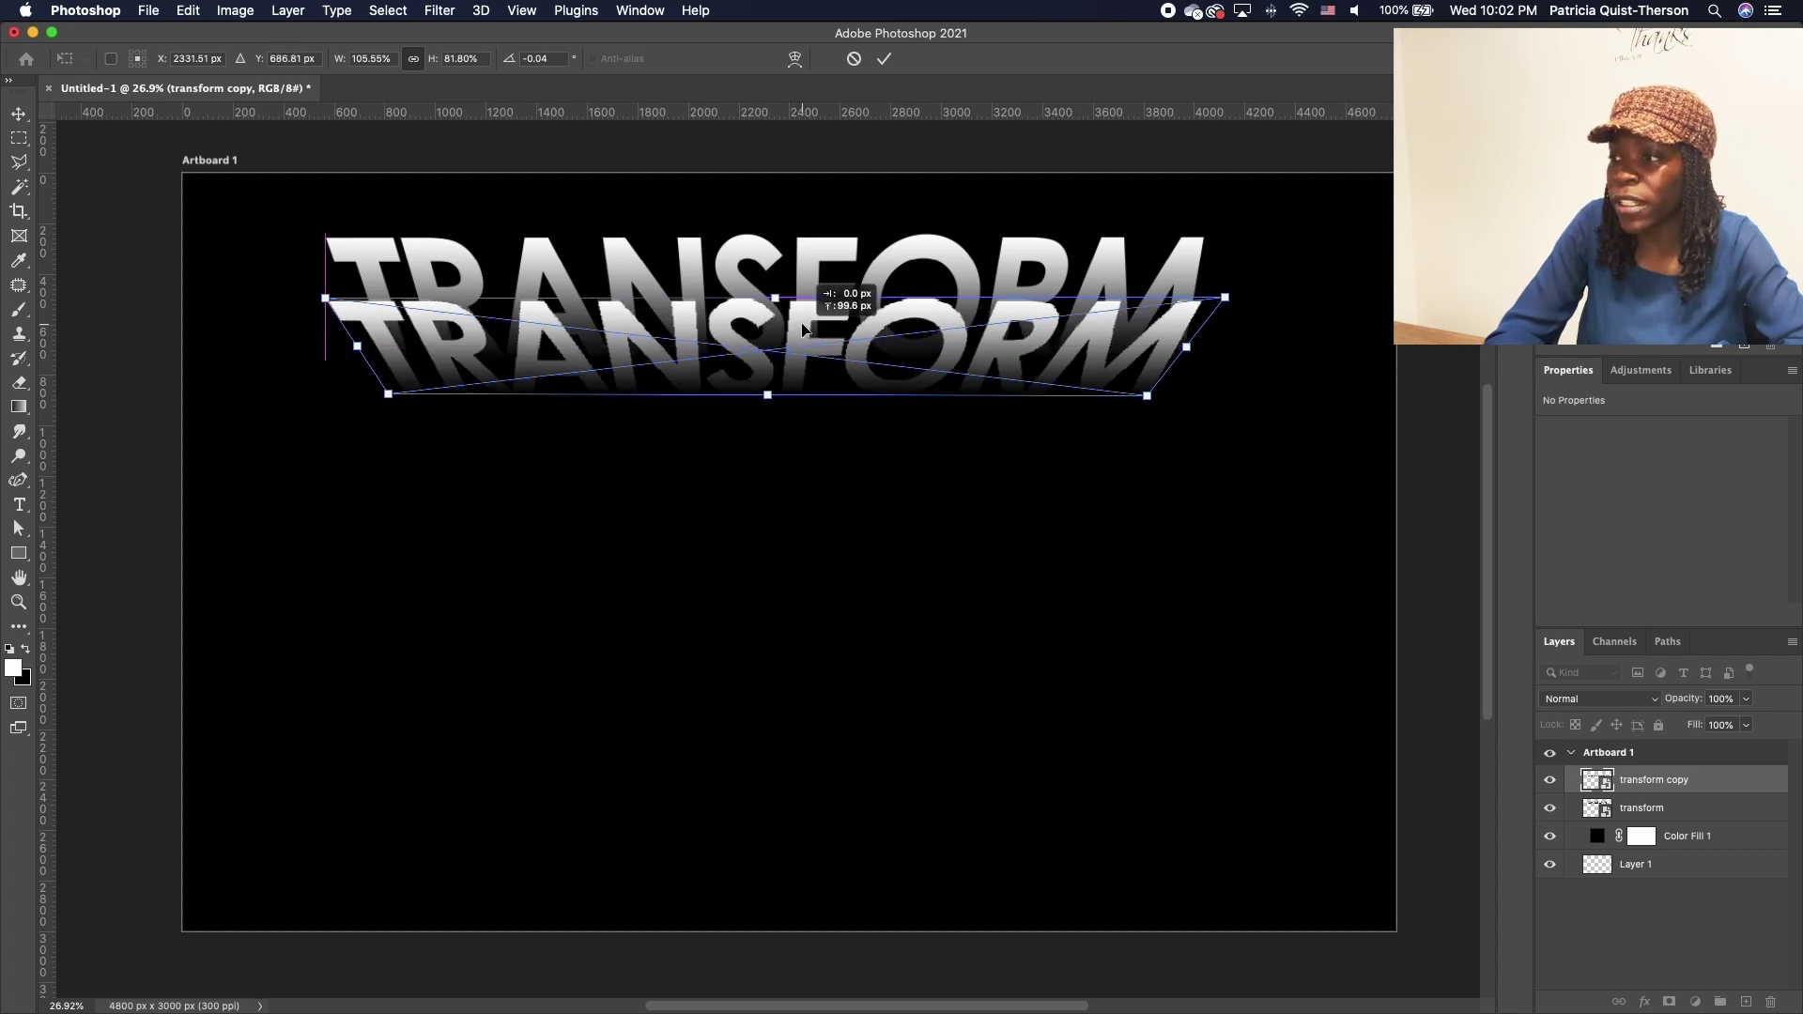
key(Return)
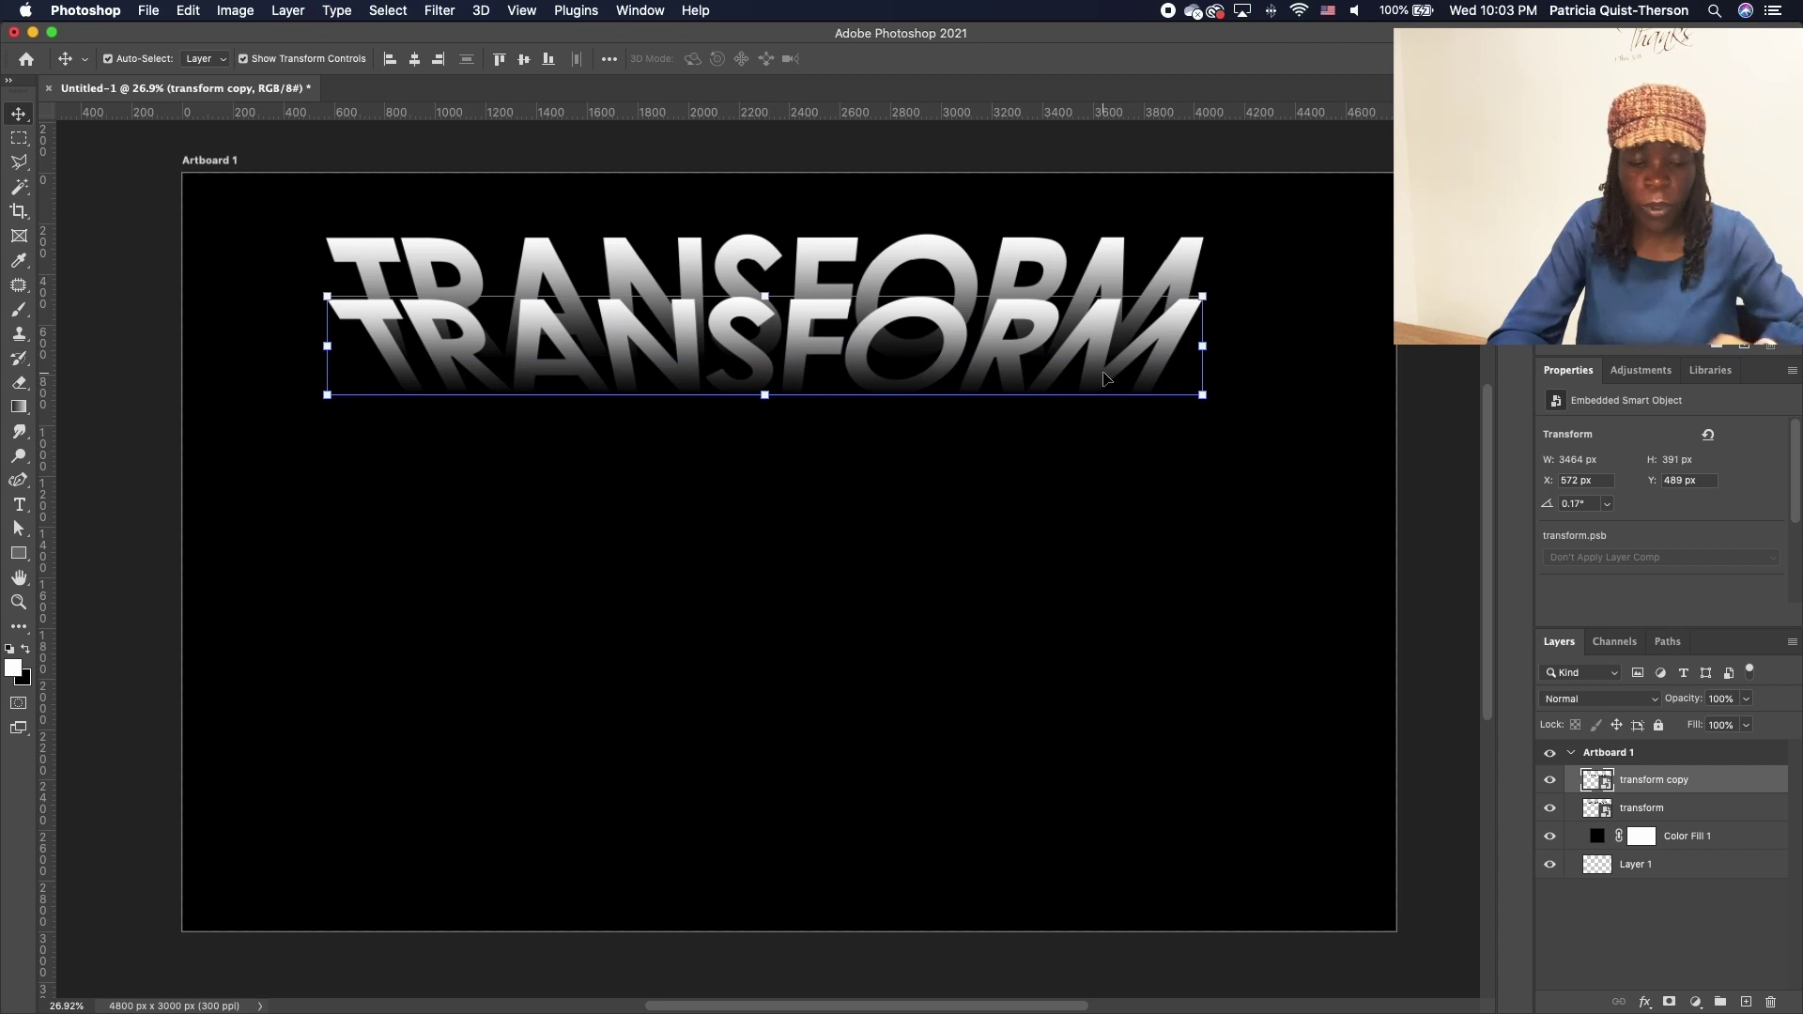
- Duplicate the second text line below itself and distort this new copy to a narrower base and about 57% height
key(super+j)
drag(1003, 343, 1006, 389)
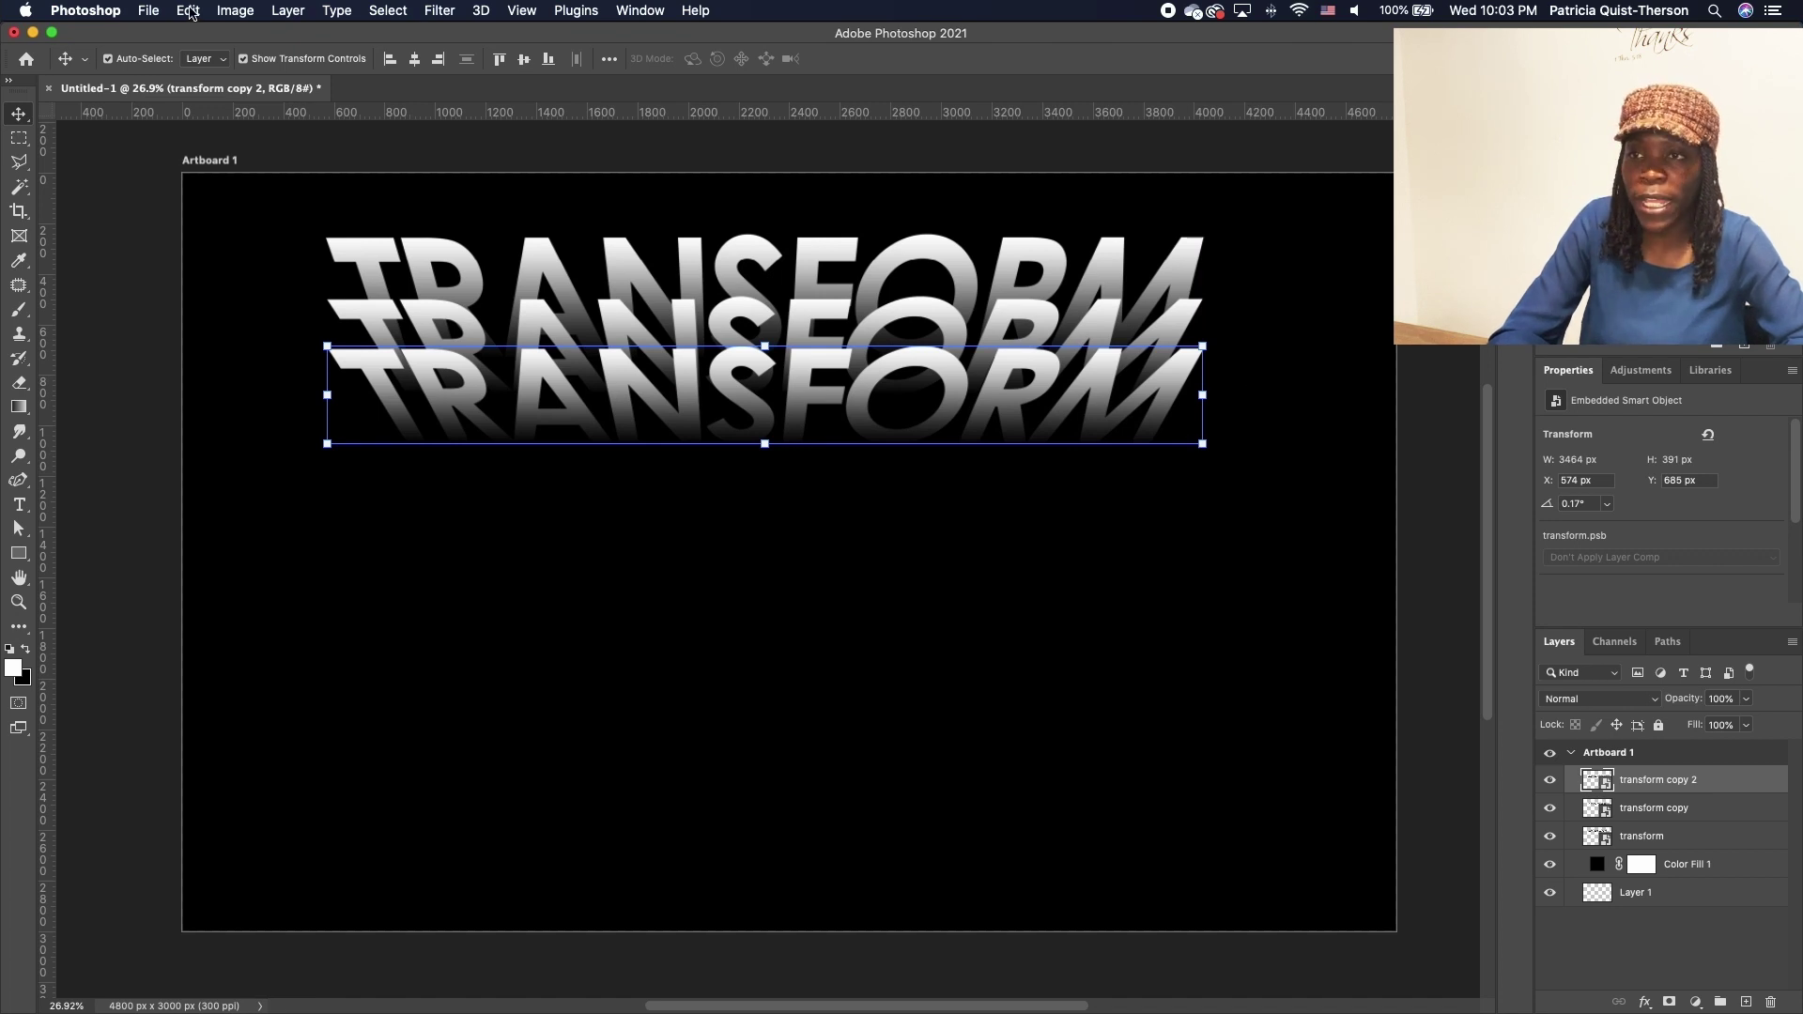
click(189, 11)
mouse_move(387, 448)
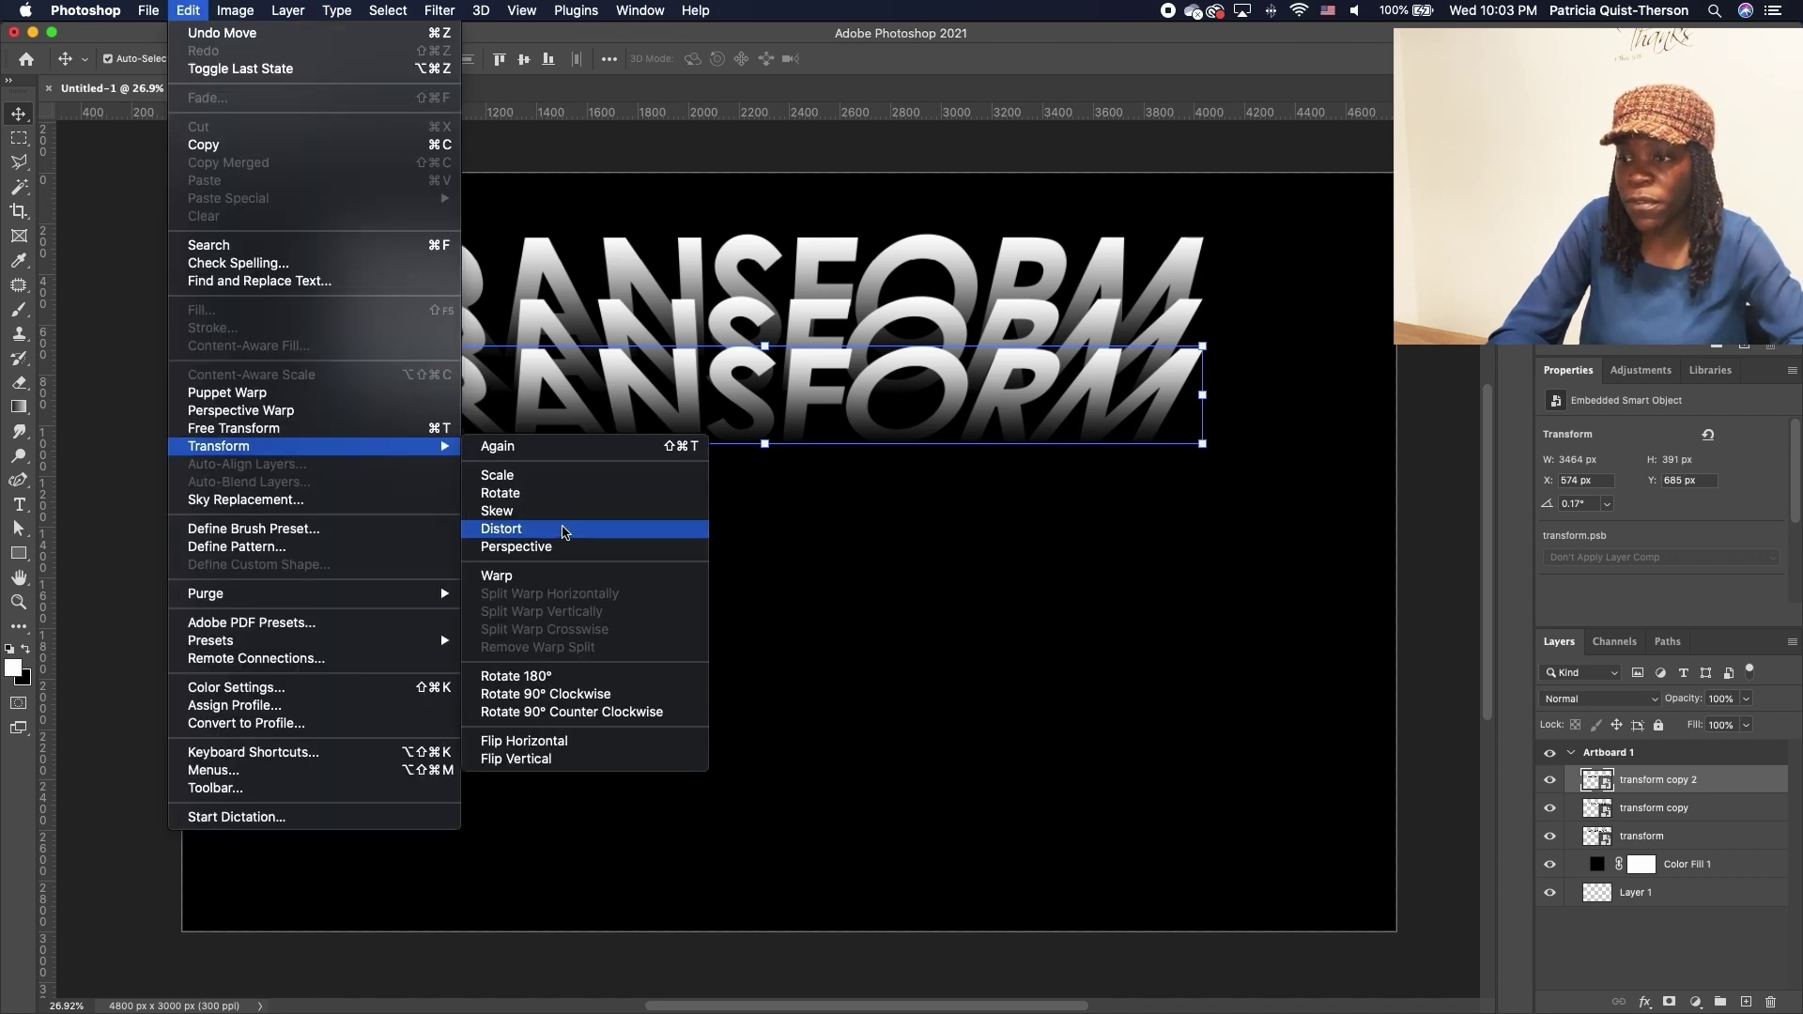
click(543, 533)
drag(1202, 444, 1135, 454)
drag(392, 445, 406, 440)
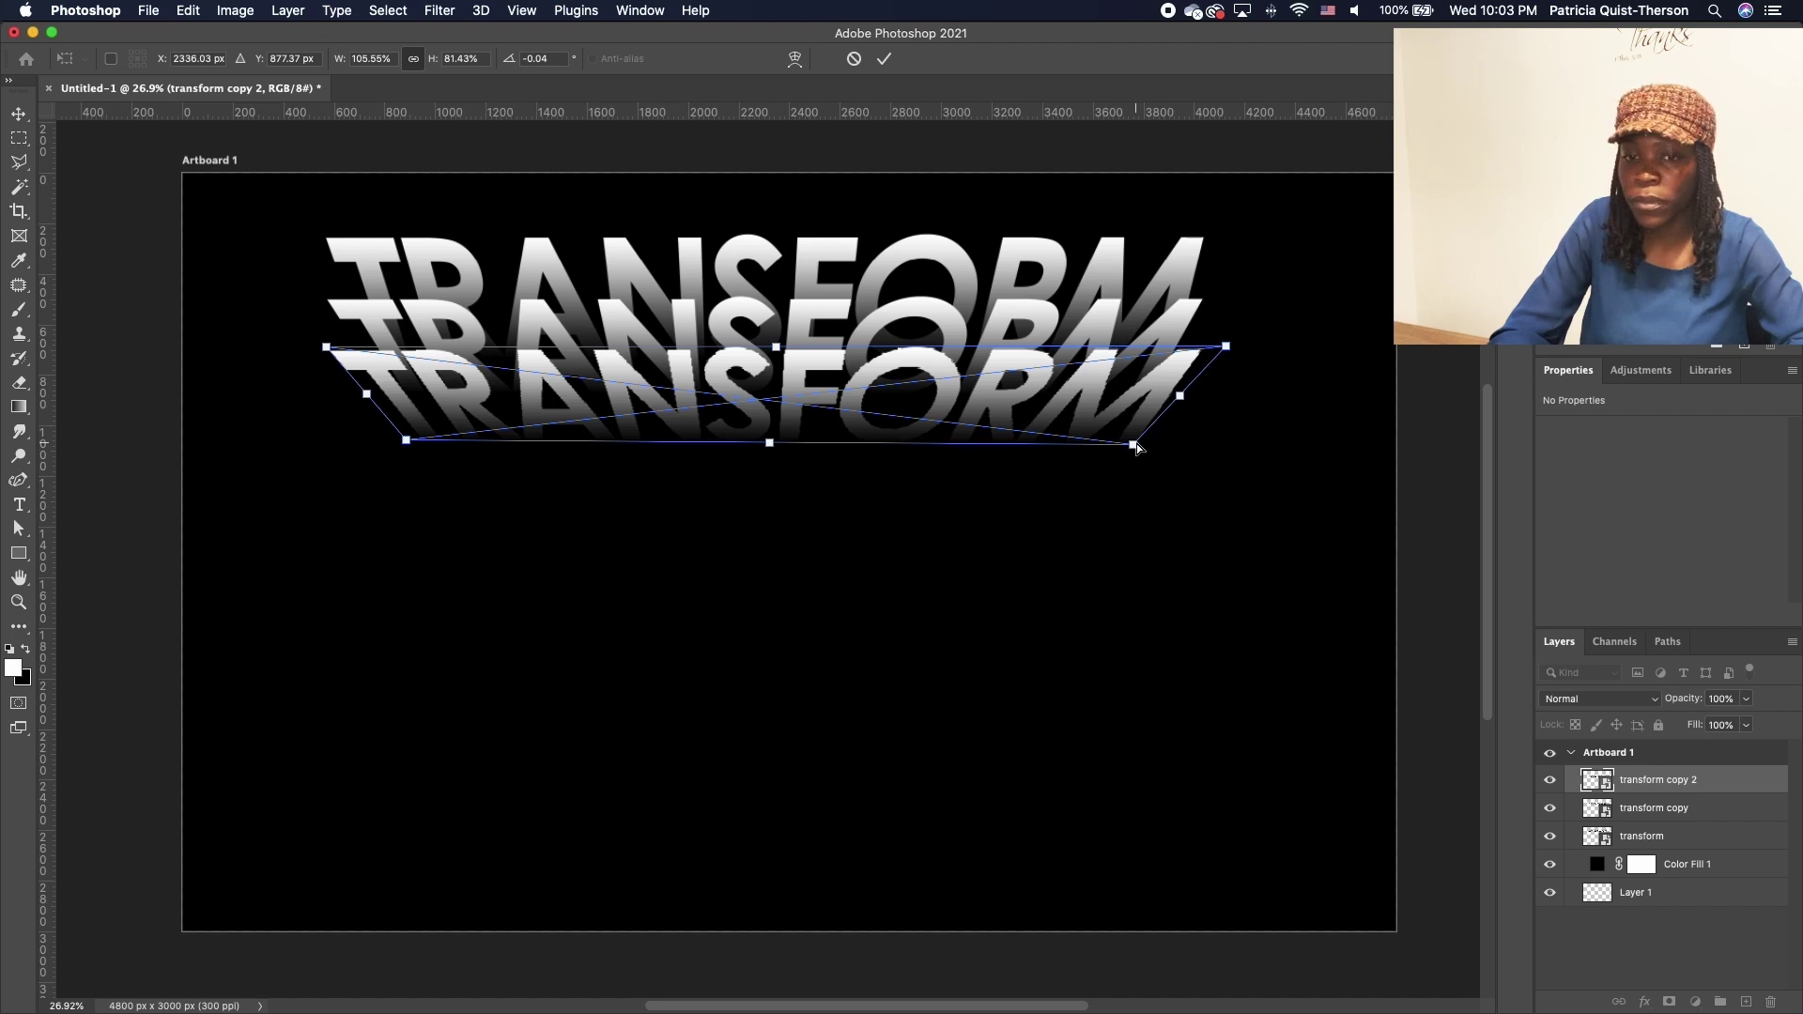
drag(1137, 447, 1133, 447)
drag(776, 348, 800, 378)
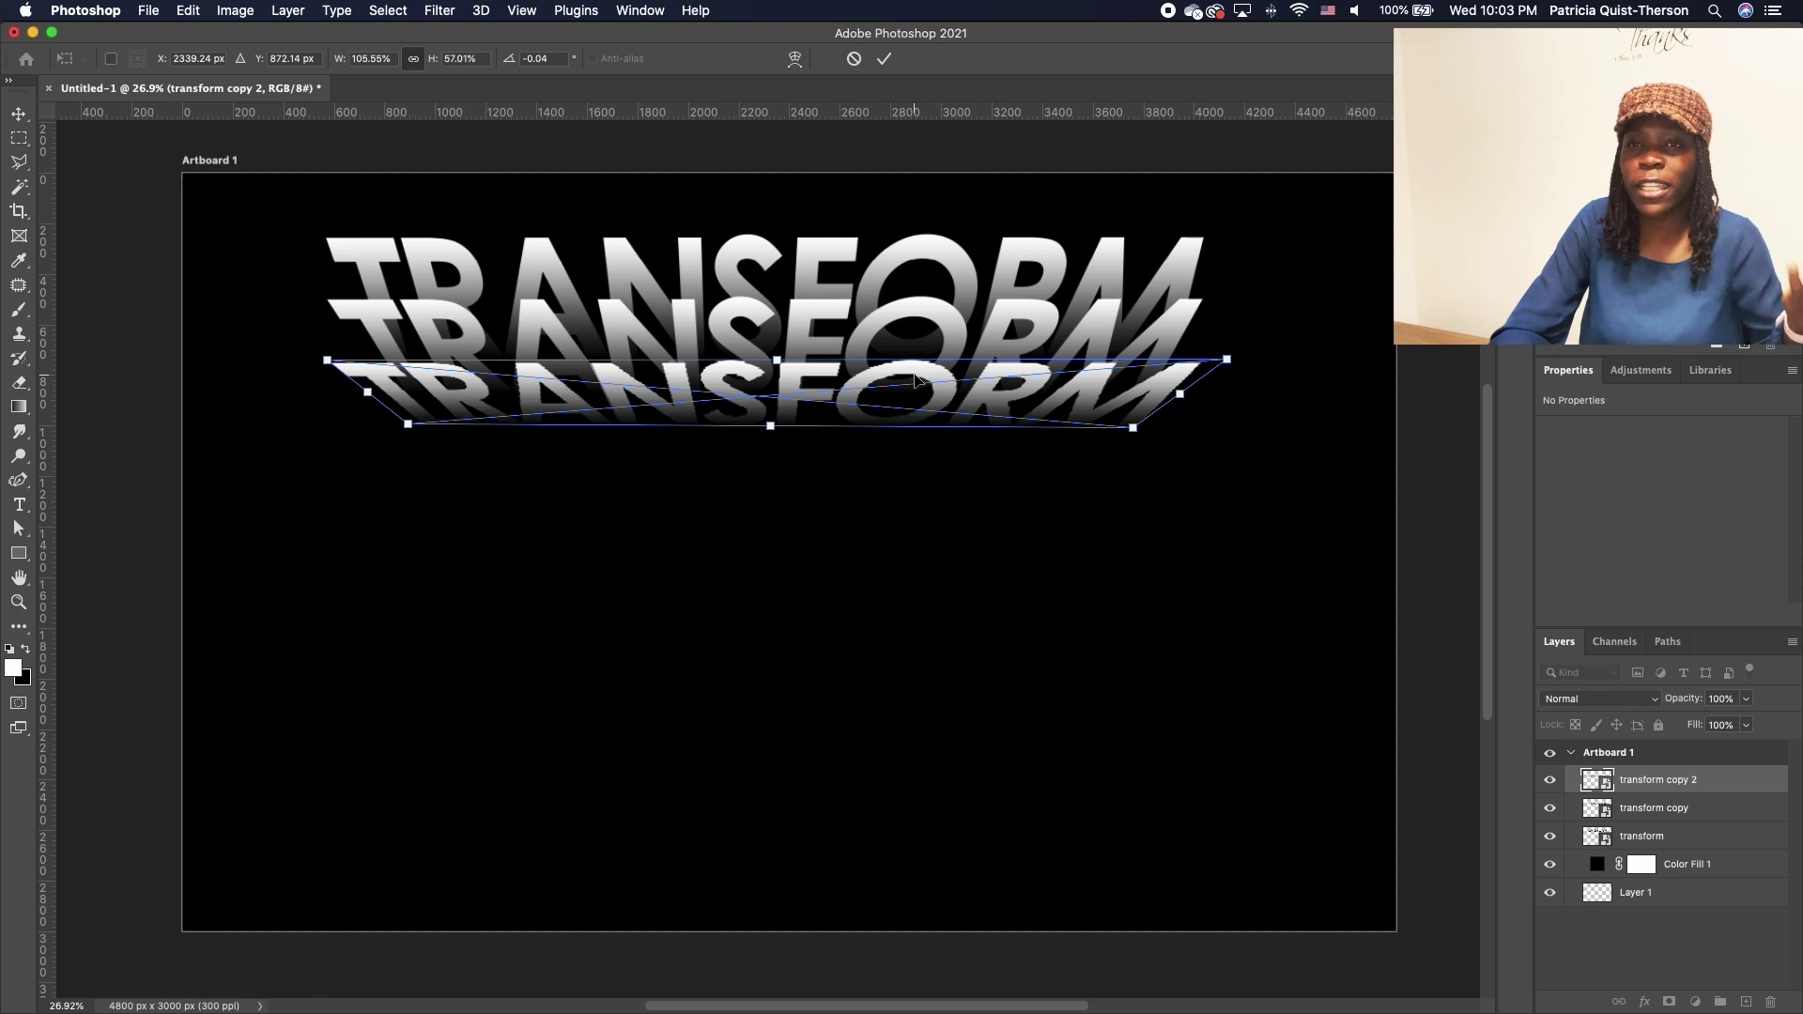
key(Return)
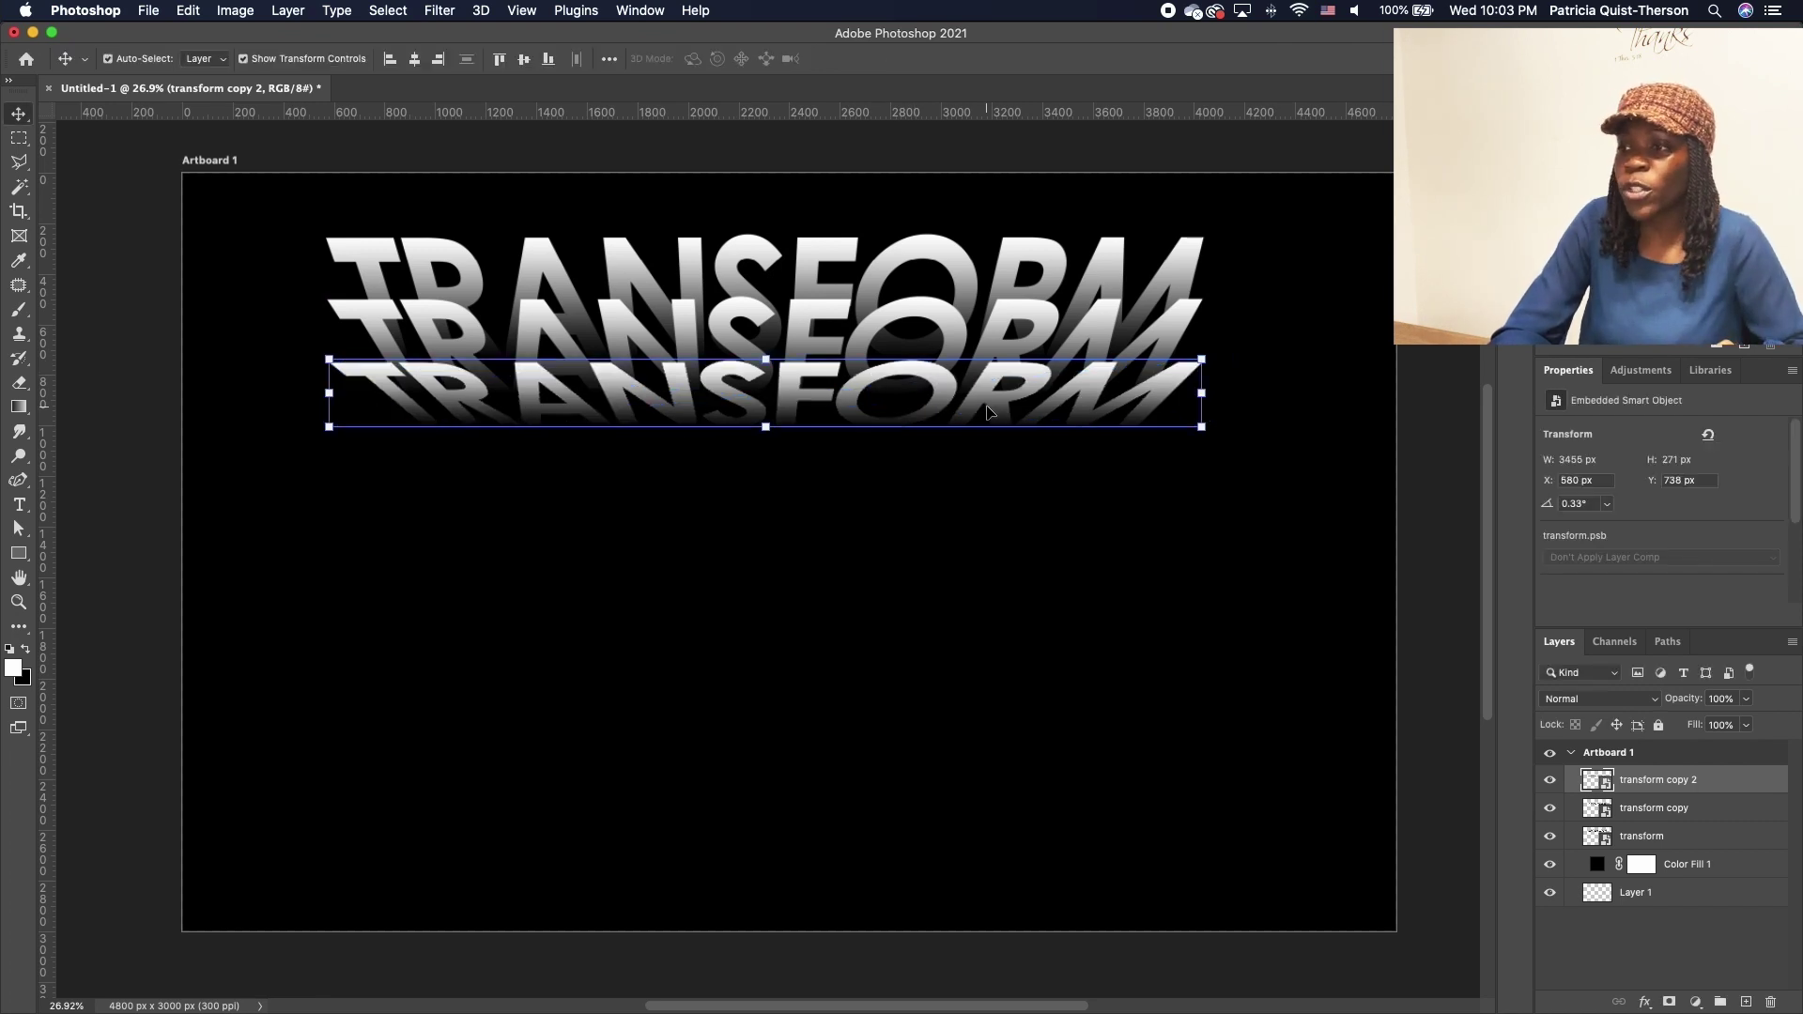
- Move the second and third text lines upward so the stacked lines overlap more tightly
click(927, 374)
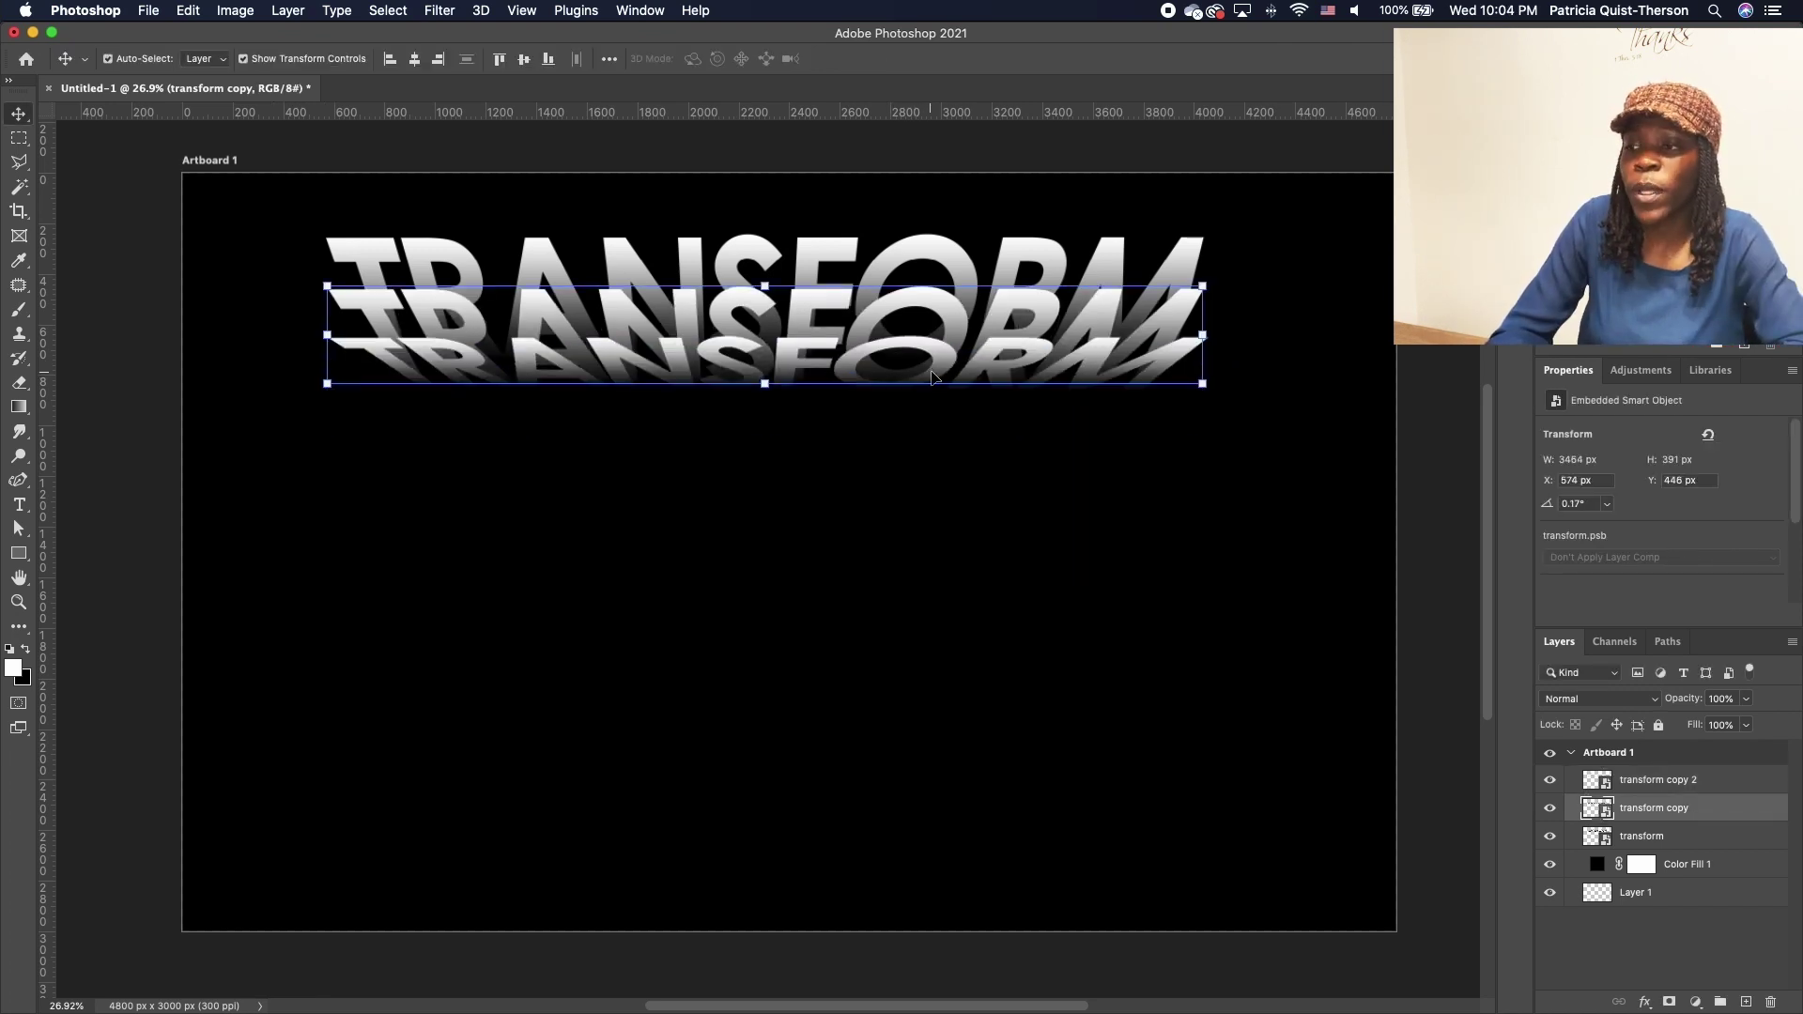
super+click(930, 380)
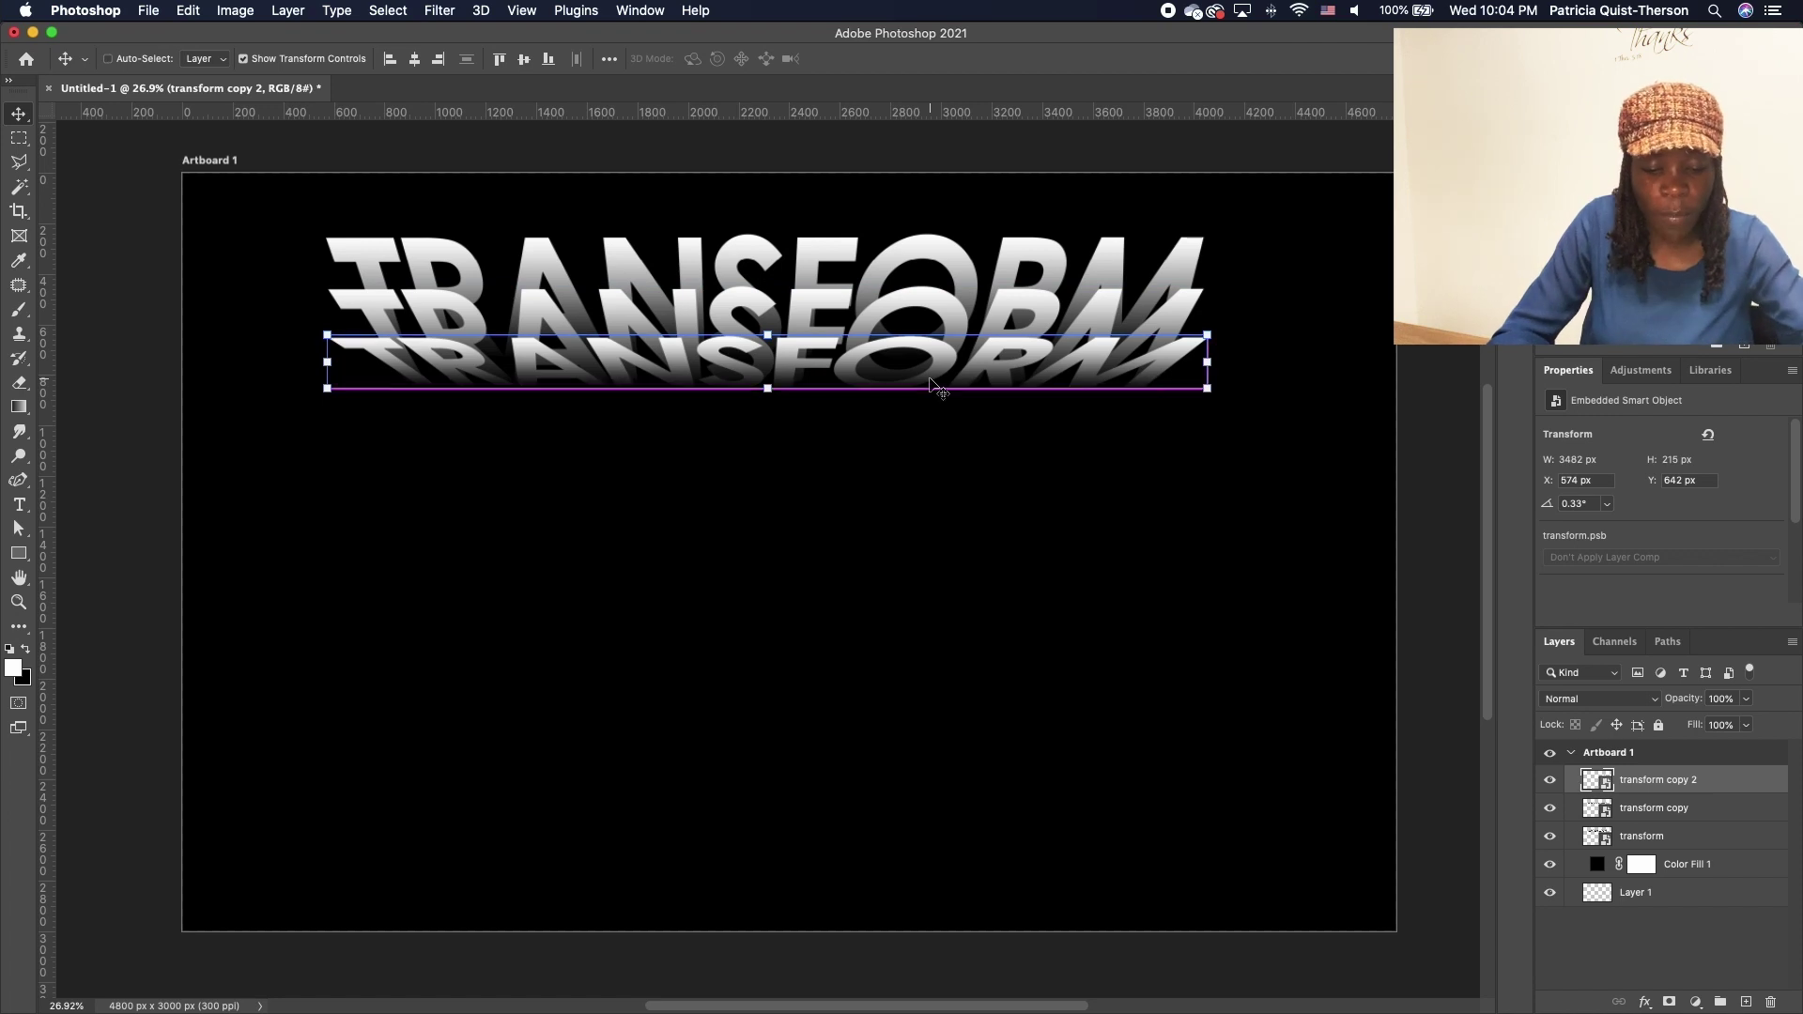
- Duplicate the third text line directly below itself and put the new copy into a free transform
drag(843, 382, 848, 424)
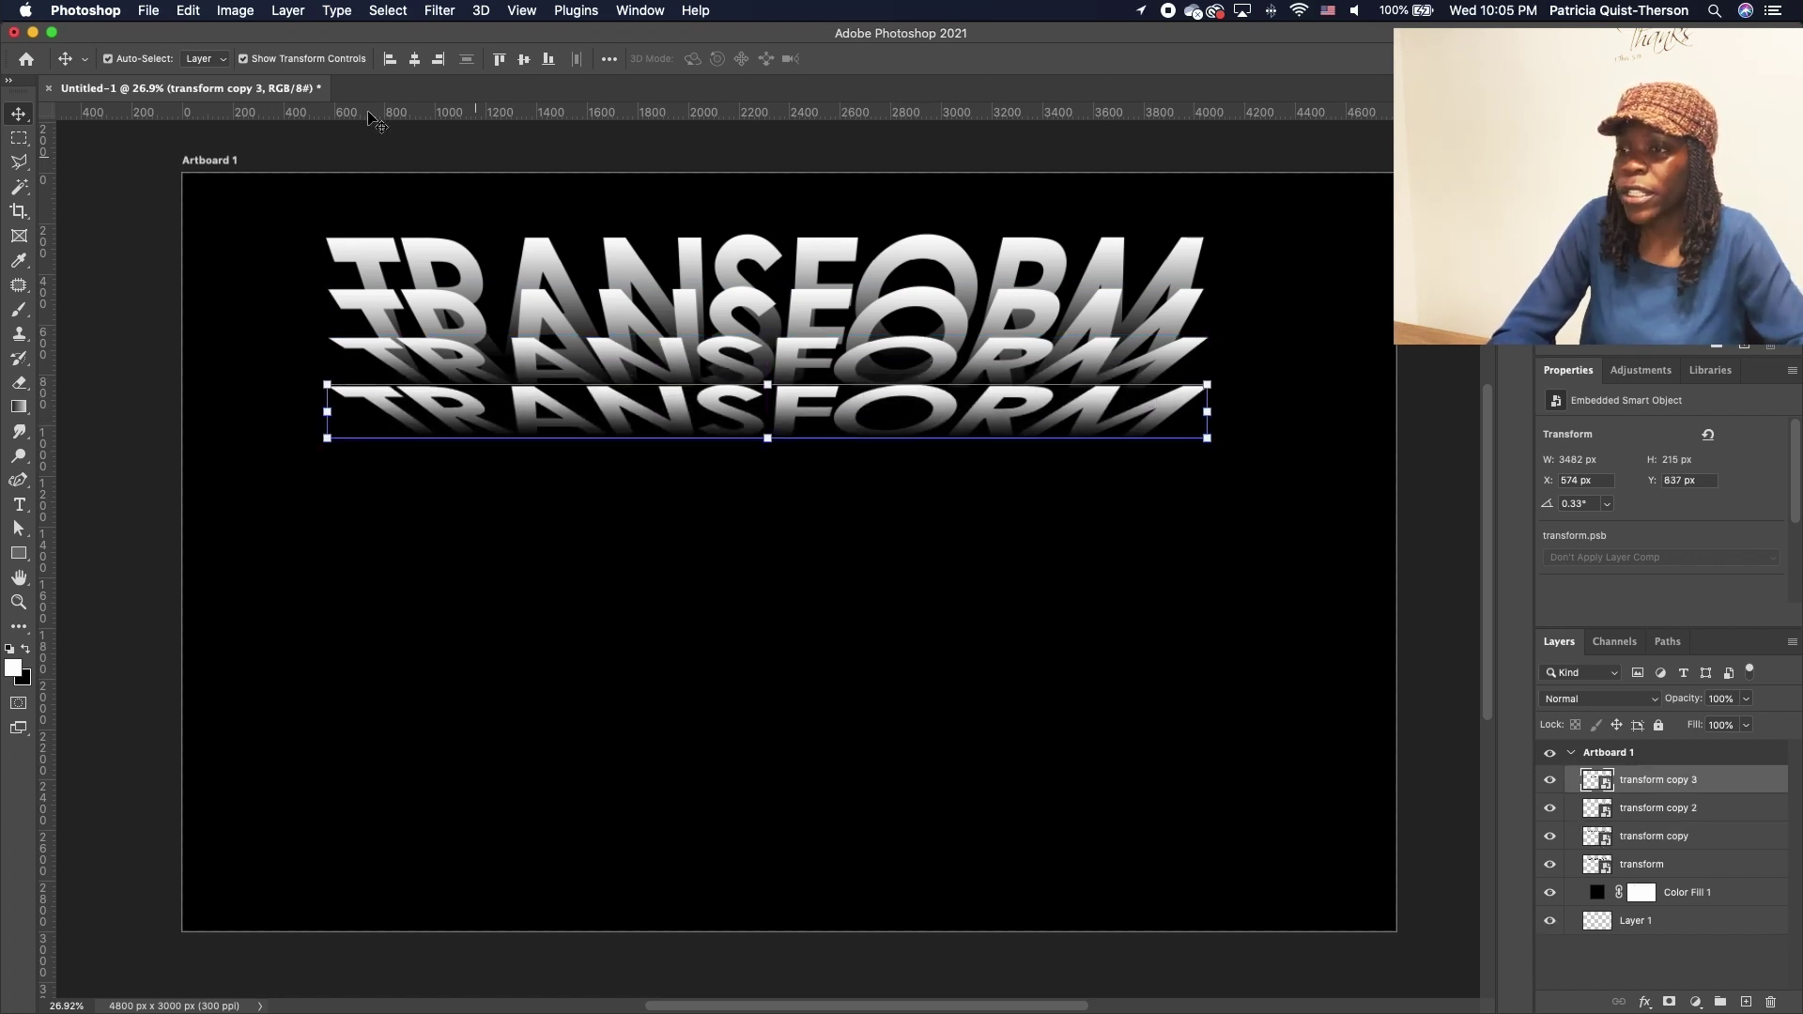
click(188, 10)
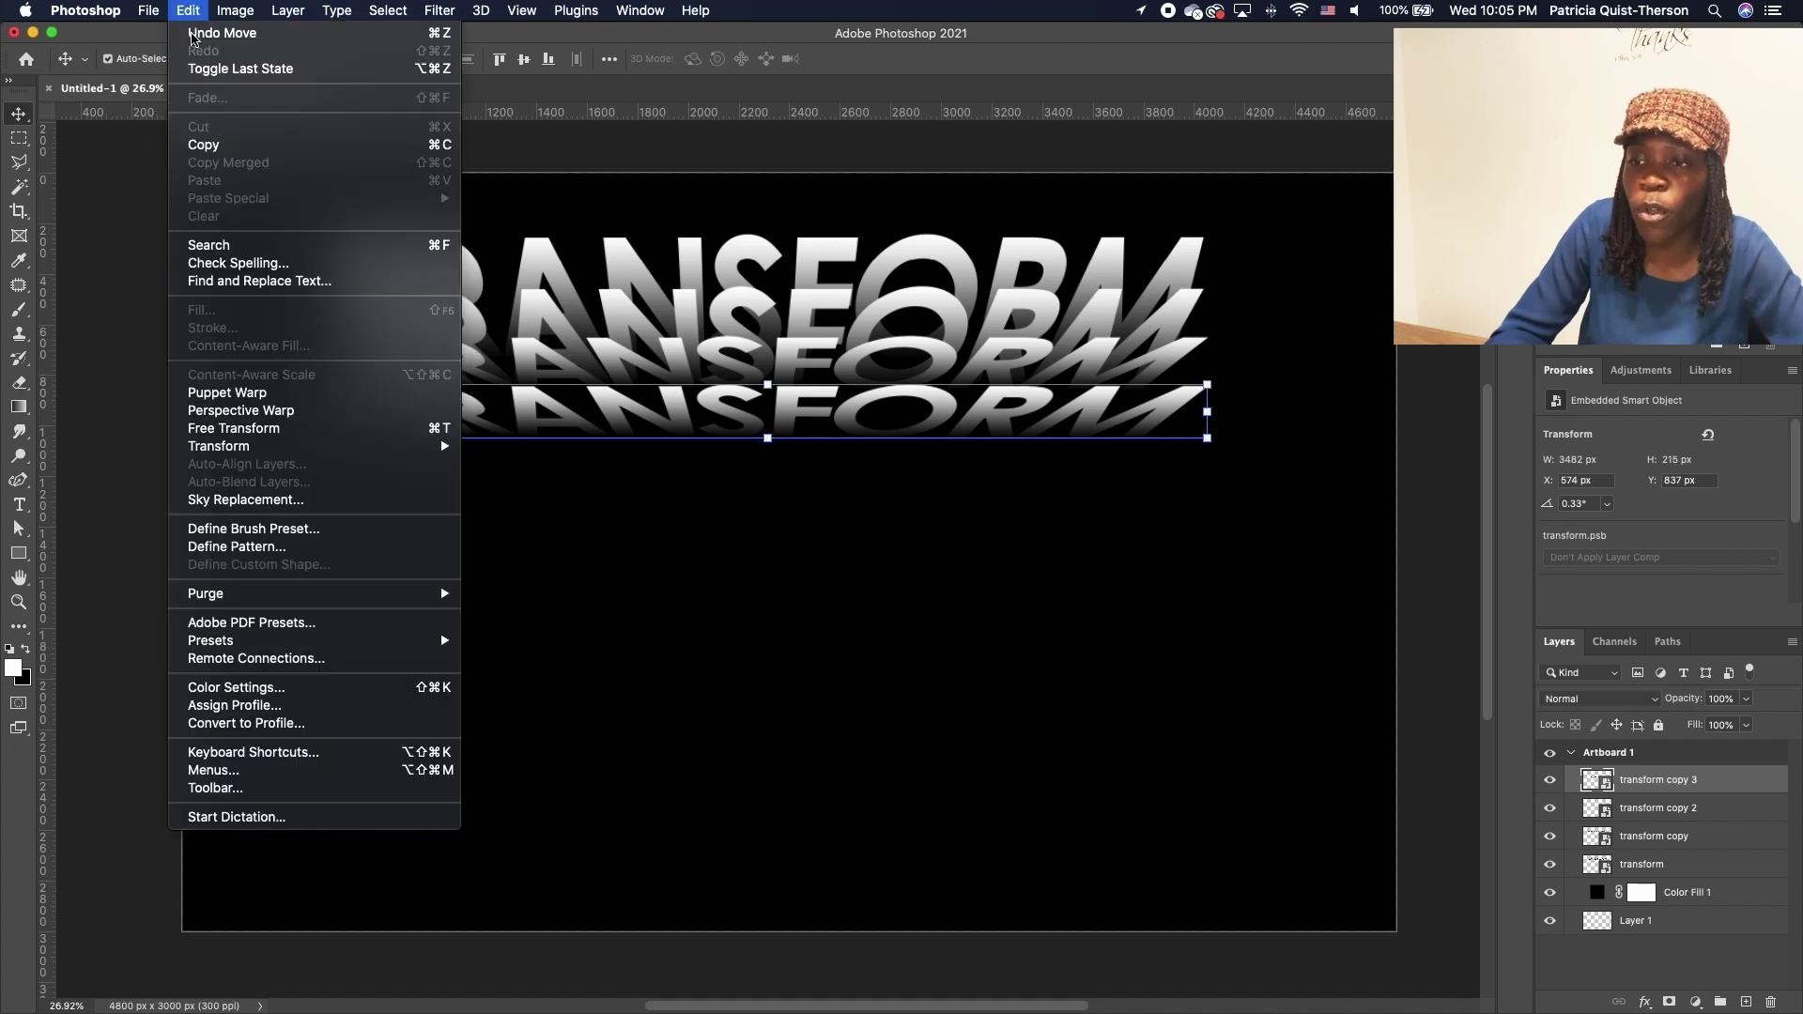
click(270, 425)
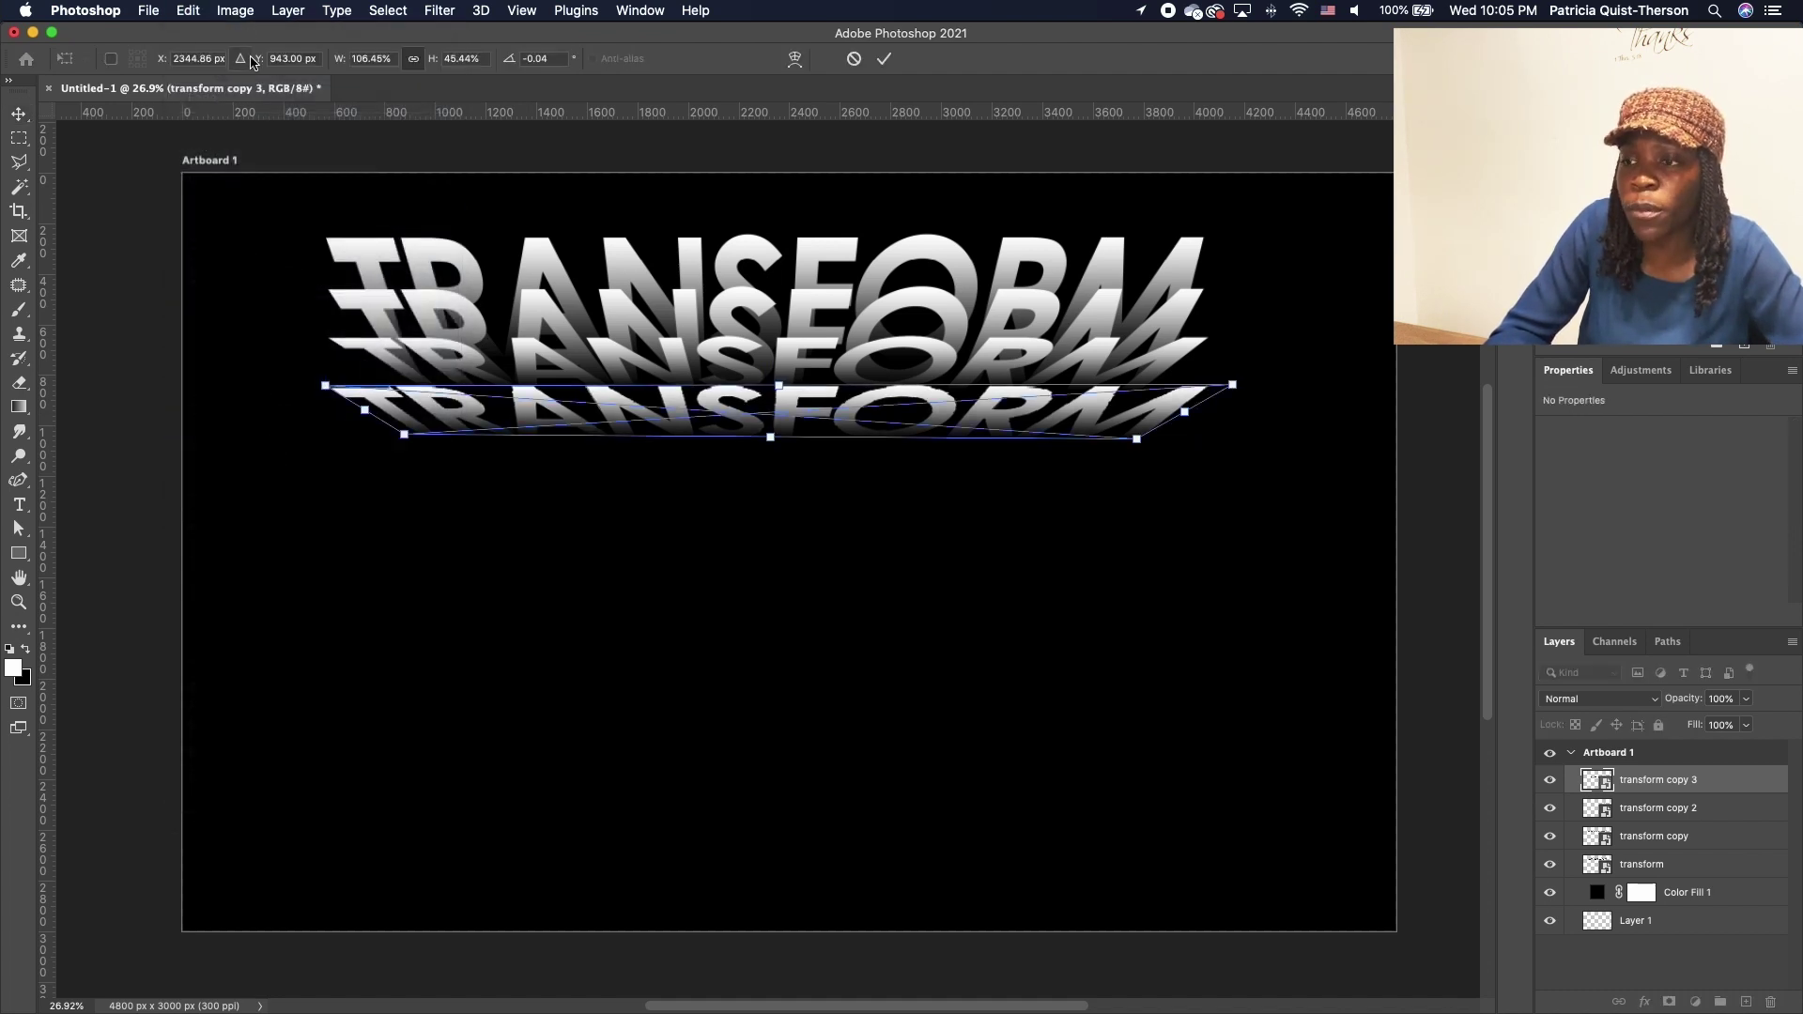
click(188, 10)
mouse_move(300, 446)
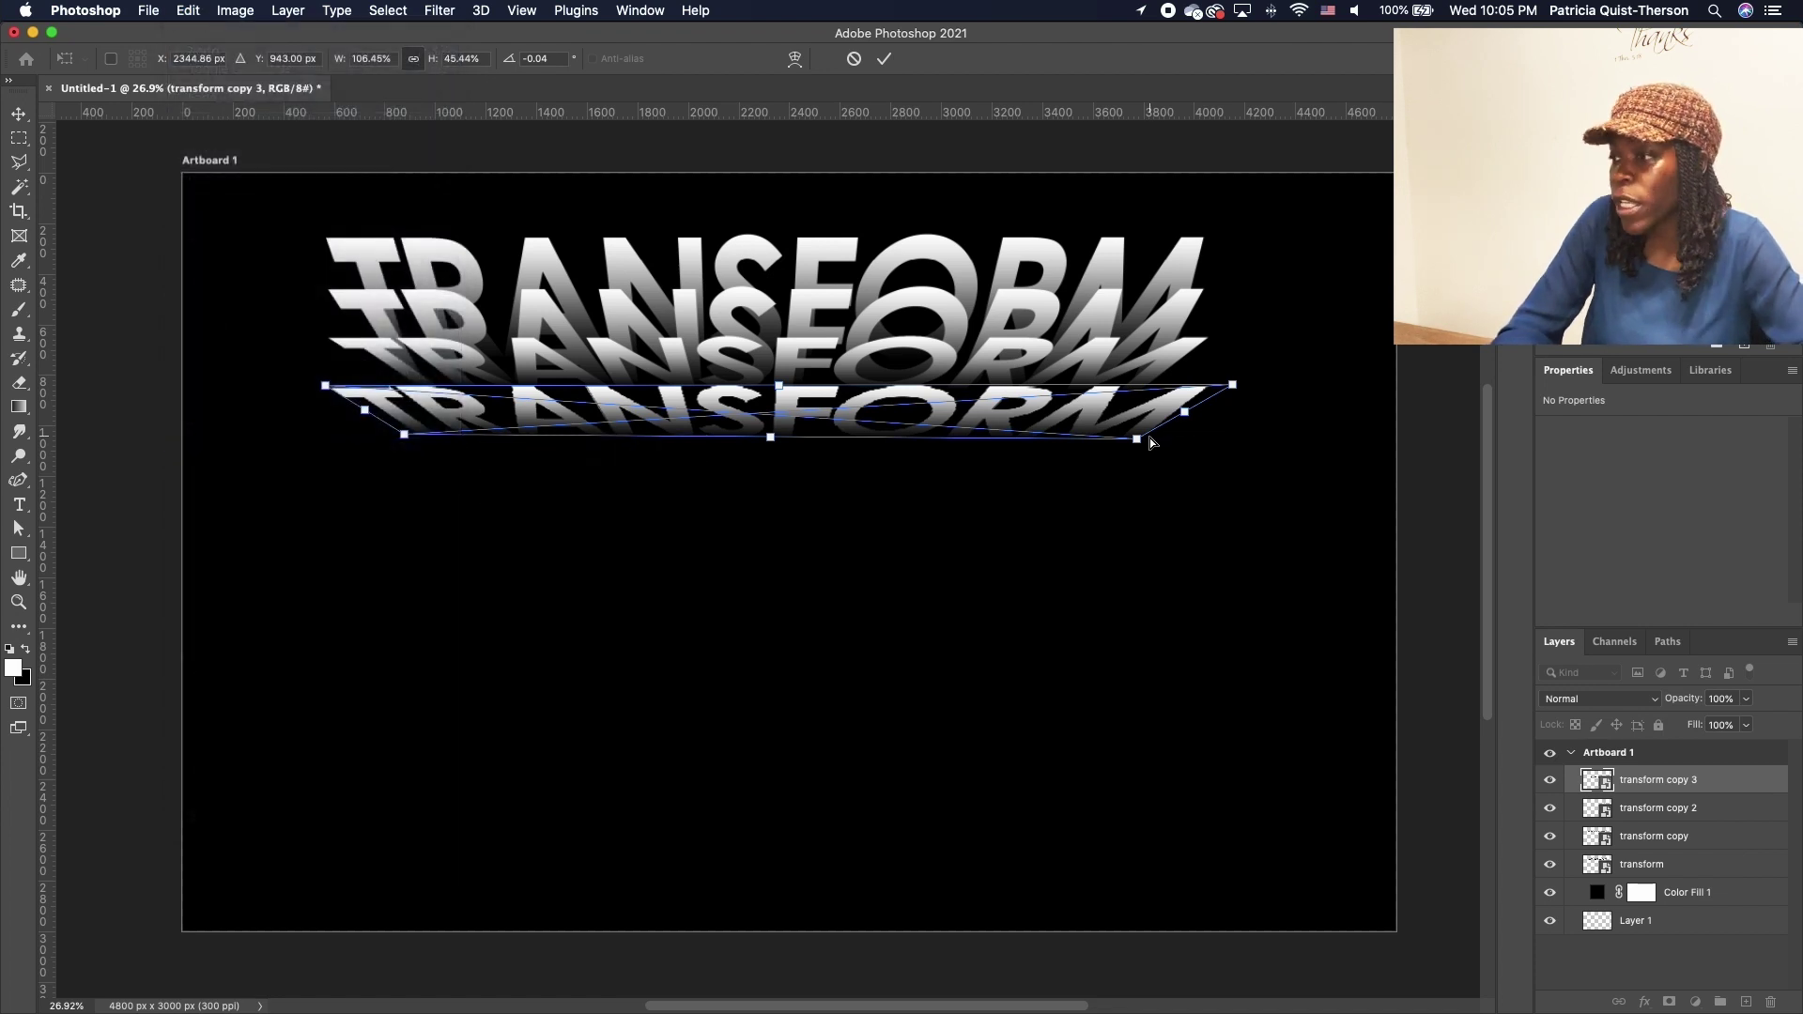
drag(1137, 439, 1111, 439)
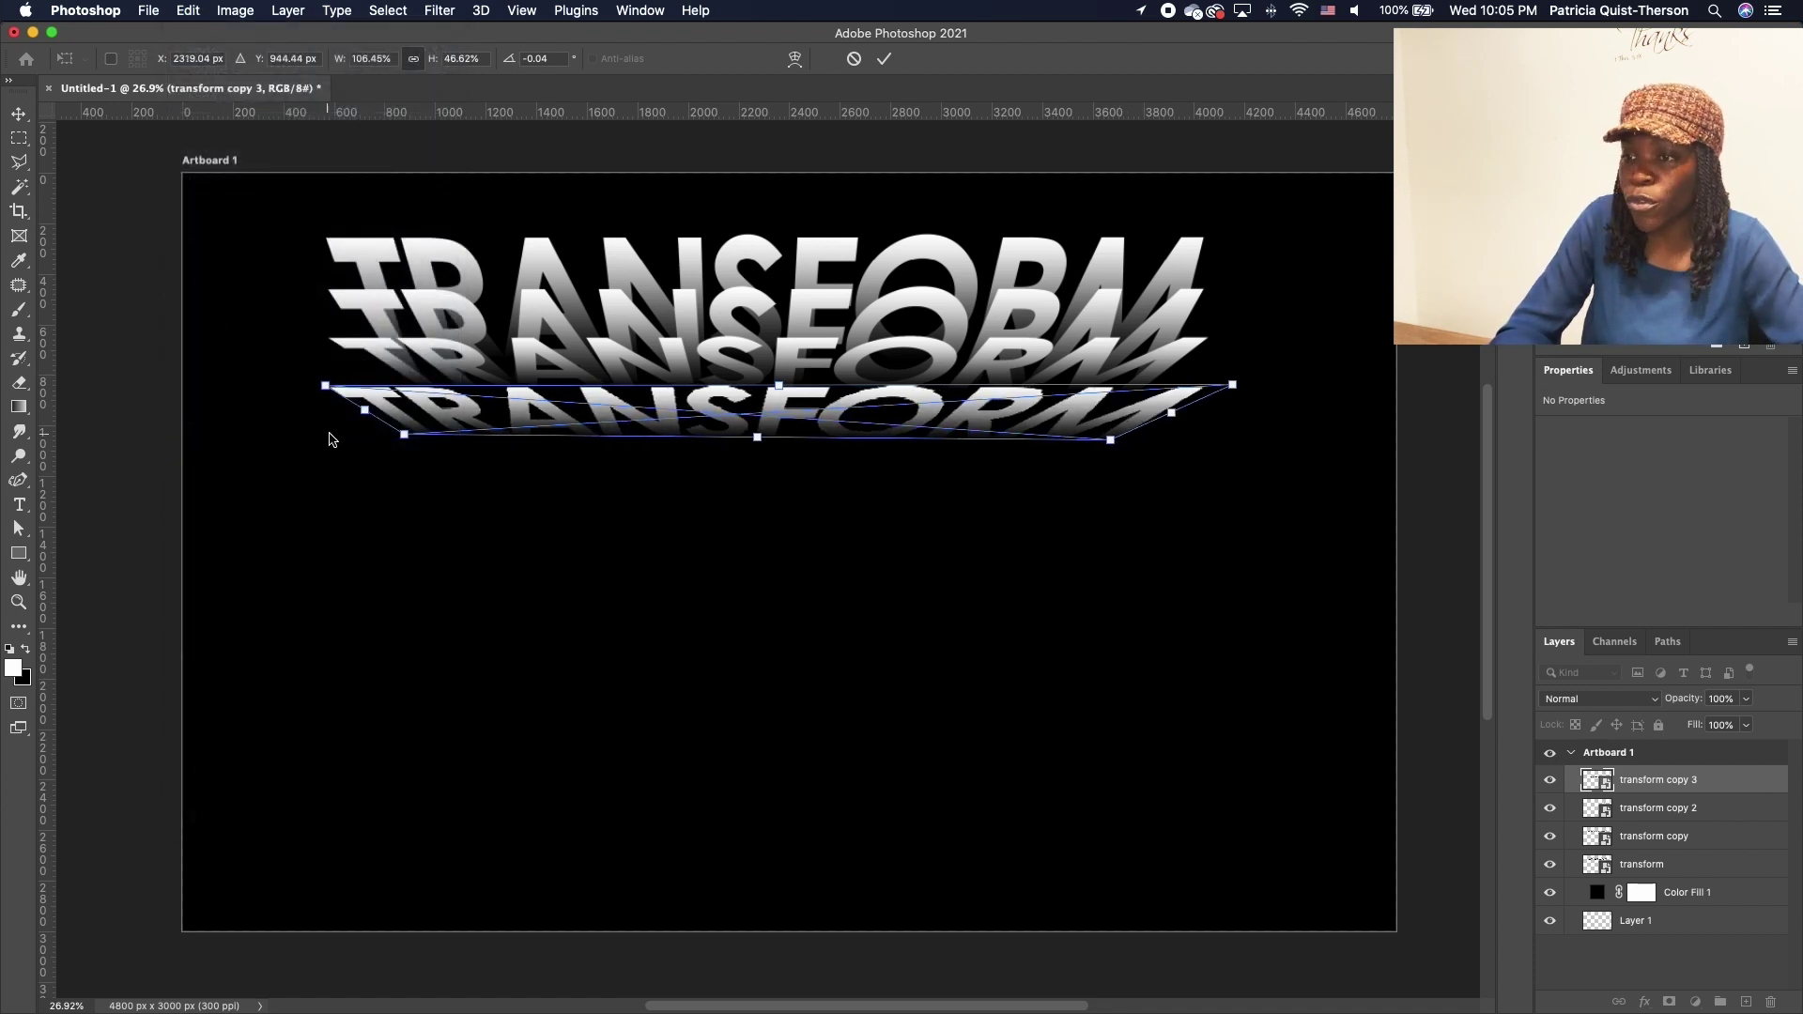
drag(405, 437, 428, 433)
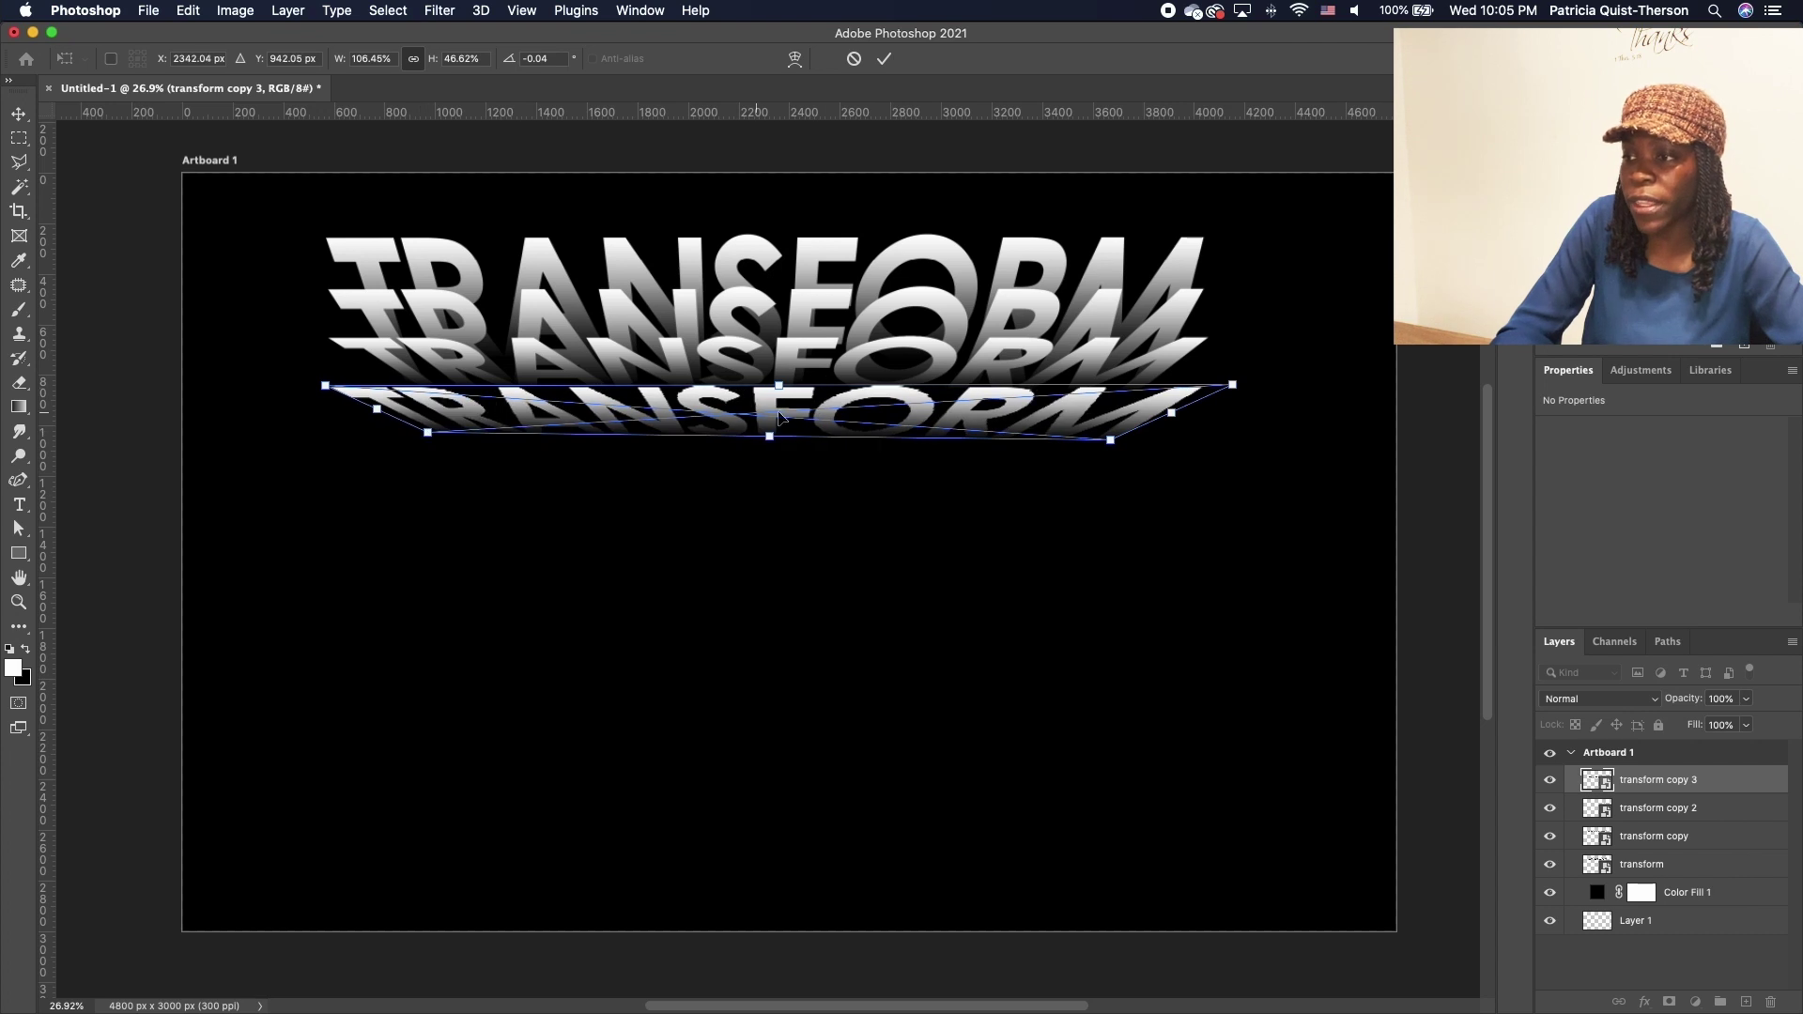
drag(783, 389, 797, 406)
drag(1246, 405, 1207, 396)
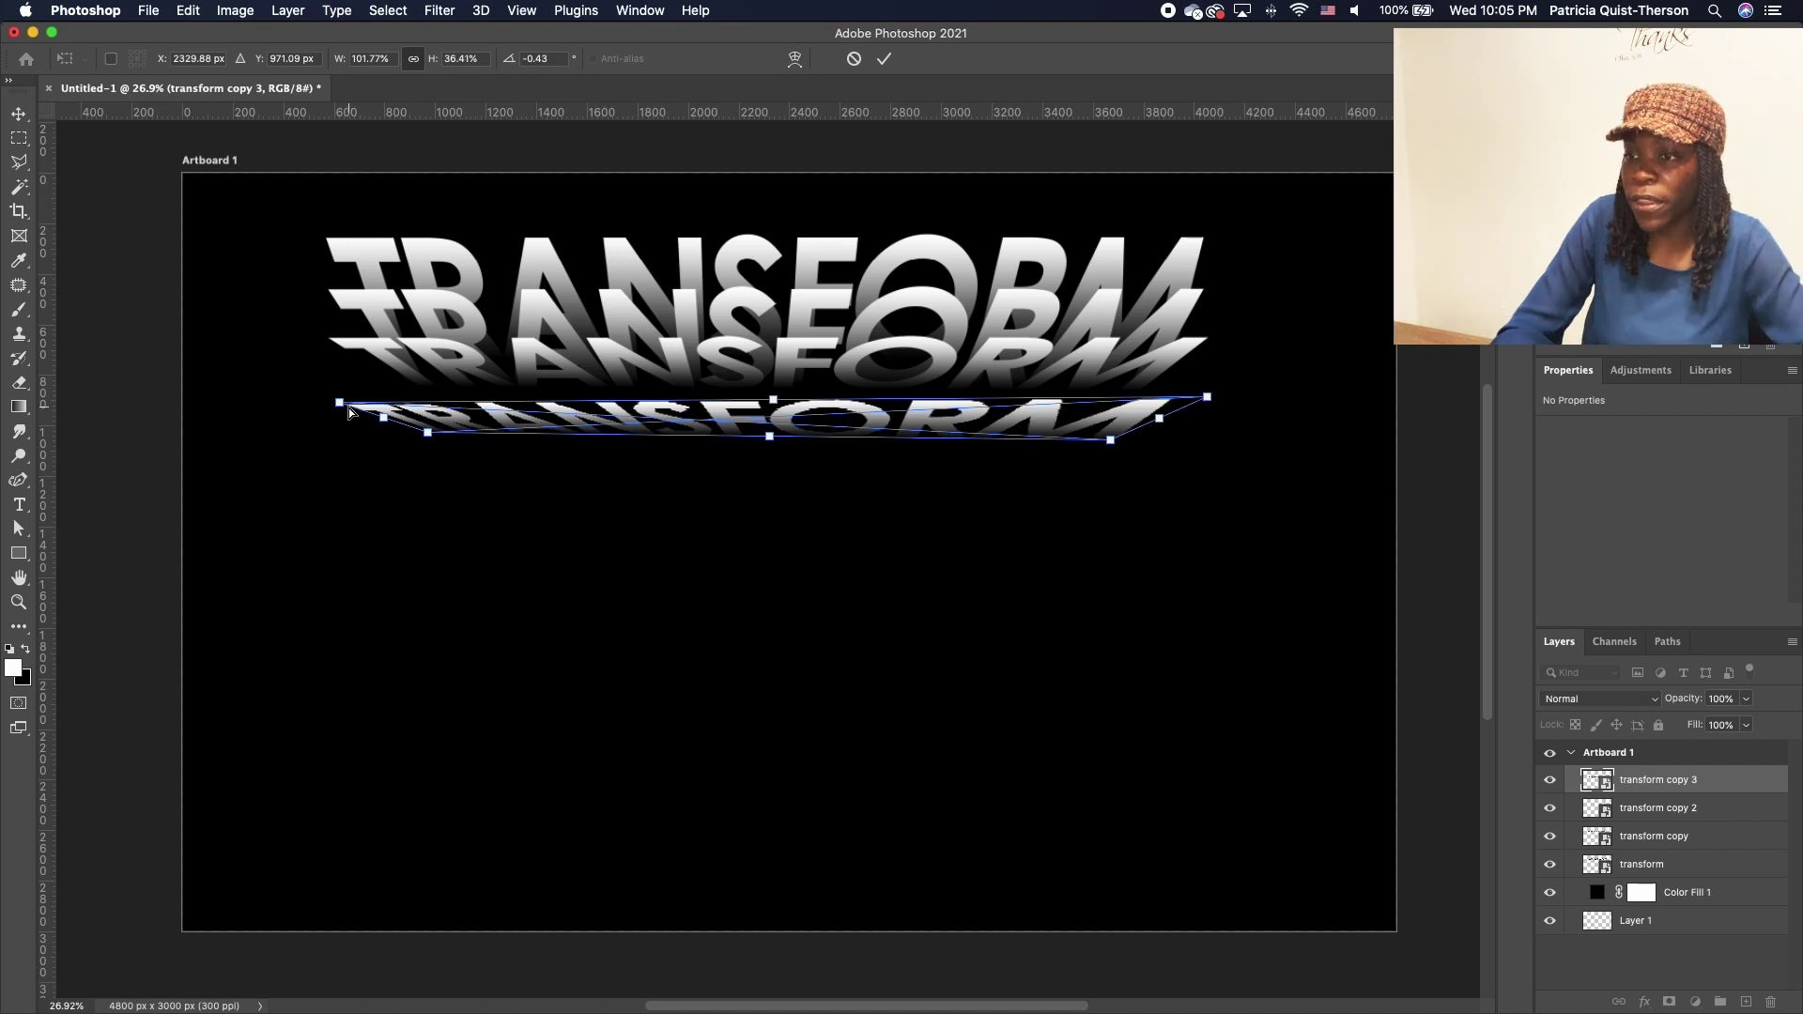
key(super+z)
- Flatten the fourth text line to about 29% height and move it up against the third line
drag(785, 404, 799, 389)
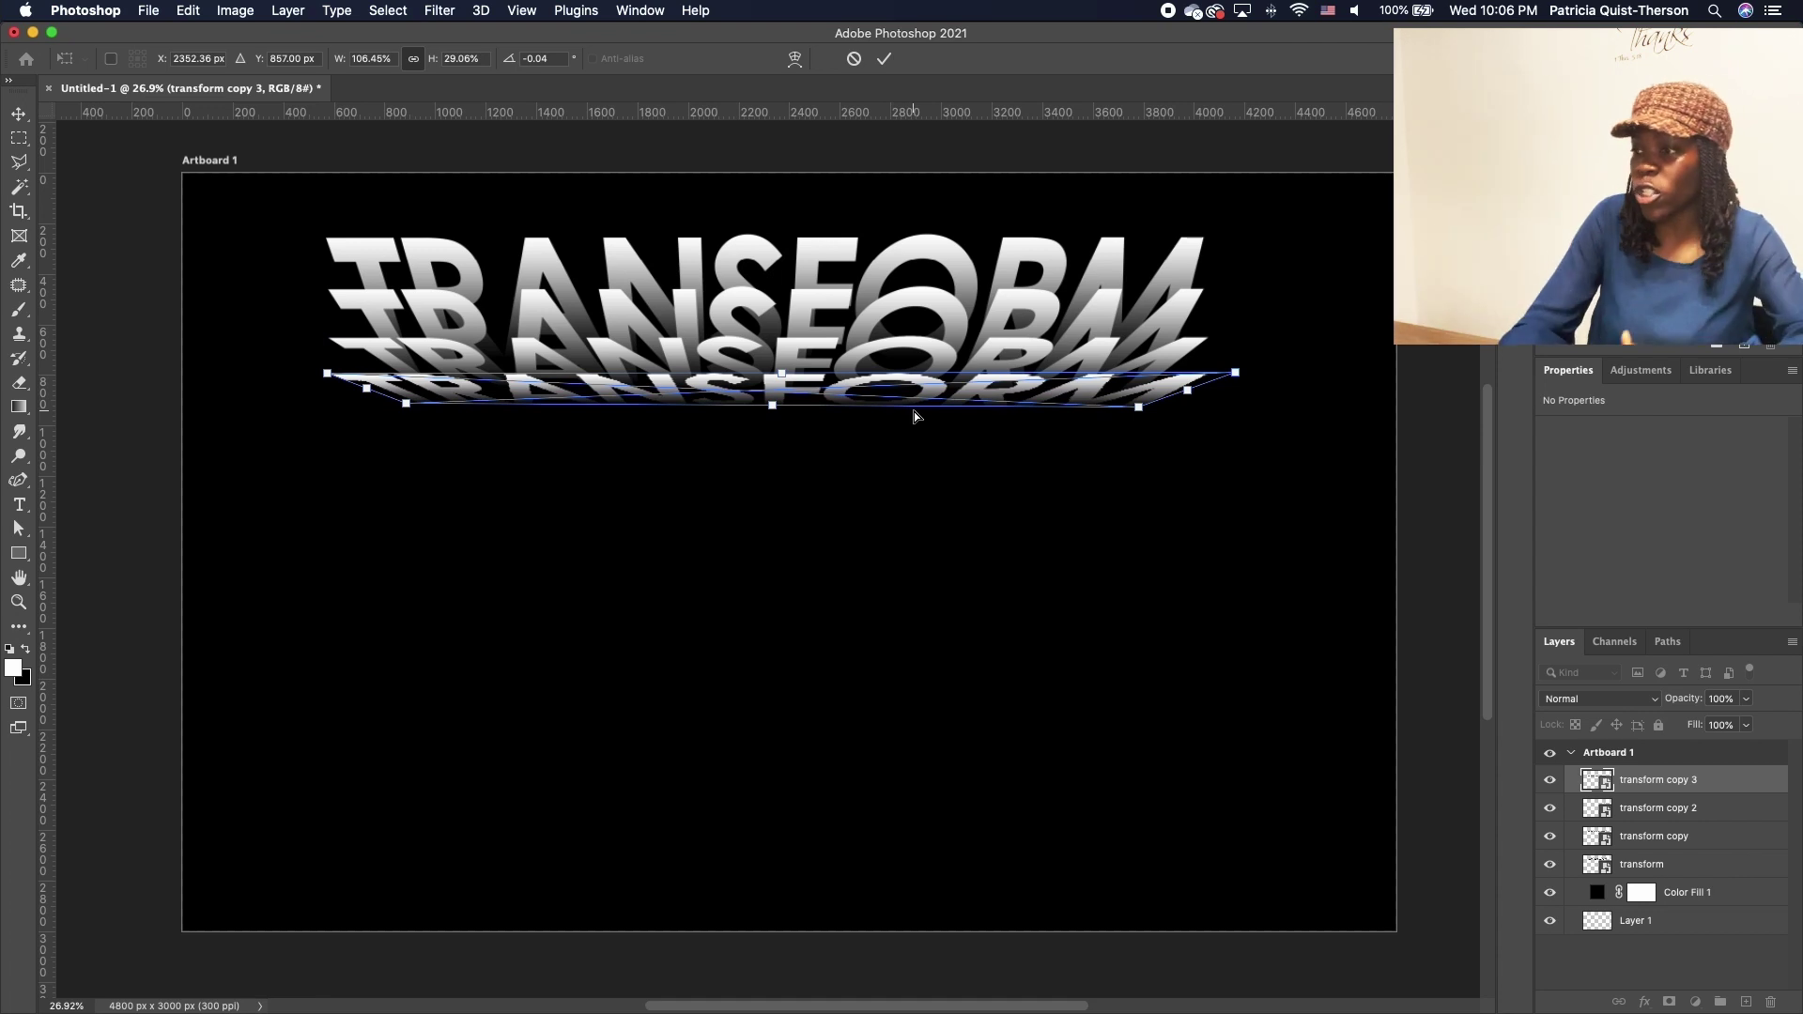
key(Return)
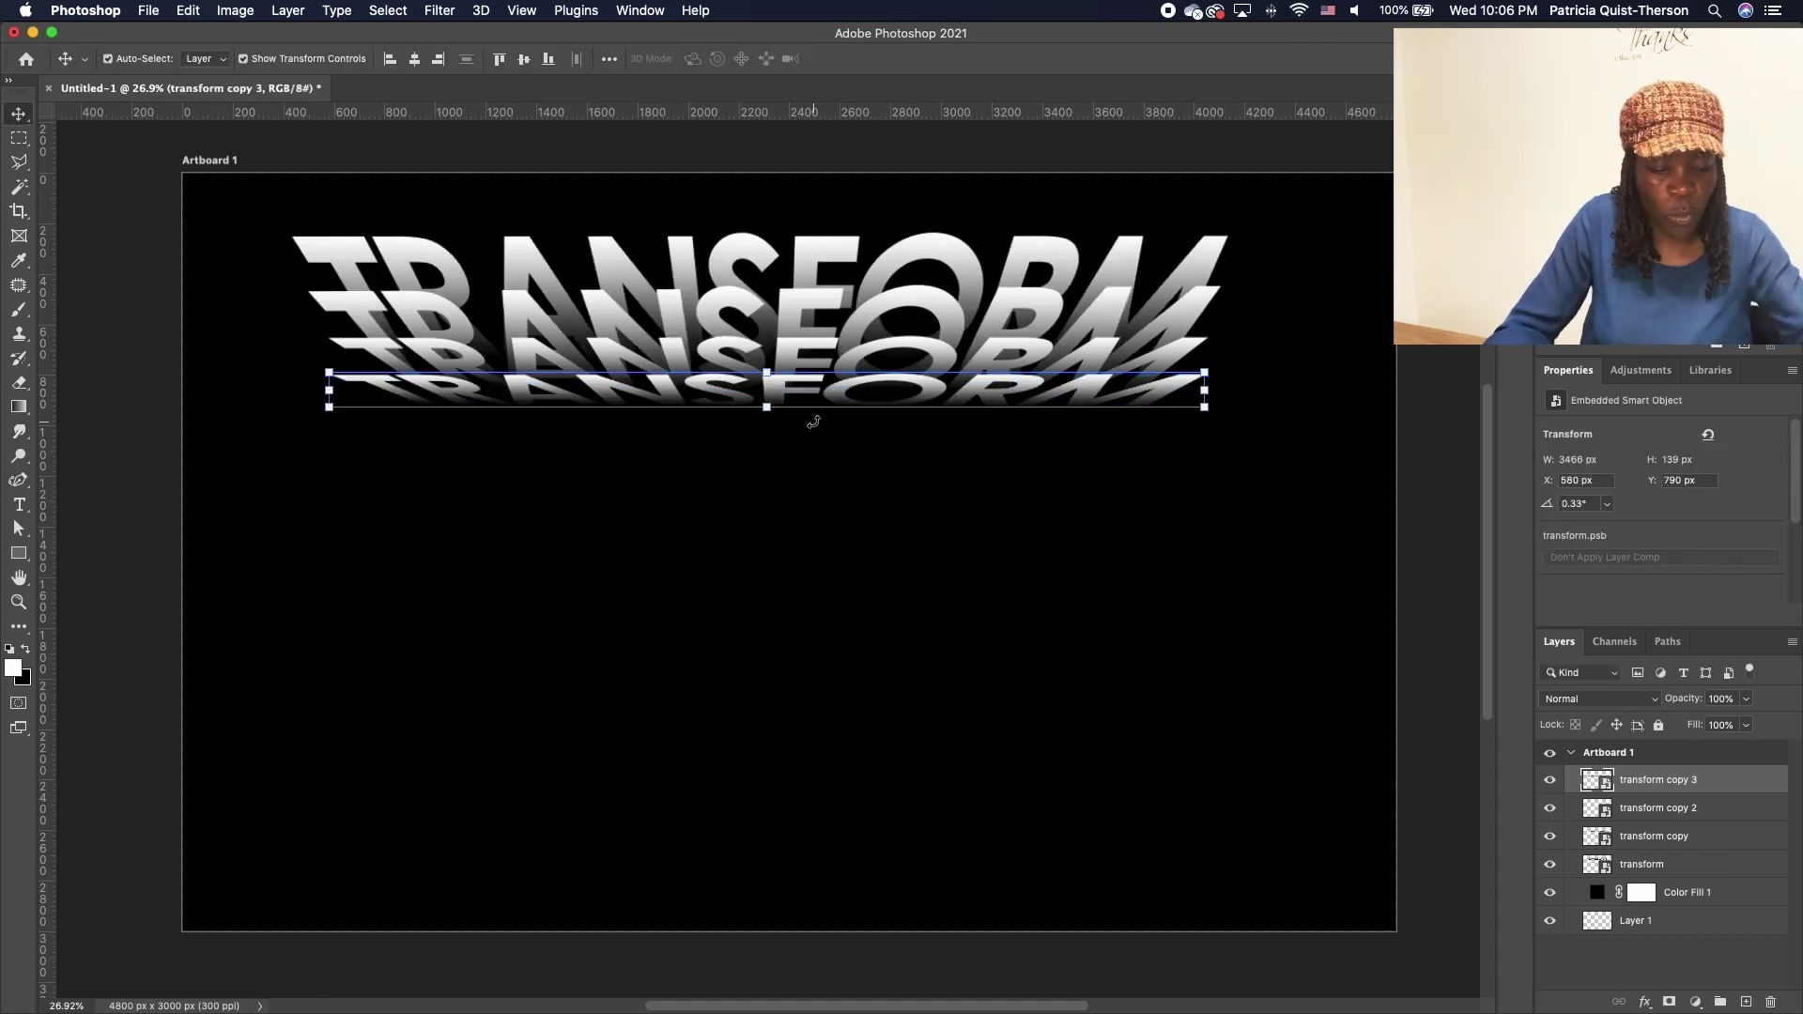
- Duplicate the fourth text line below itself, distort the copy slightly narrower to about 103% width, and flatten it to about 14% height
key(super+j)
drag(856, 389, 858, 419)
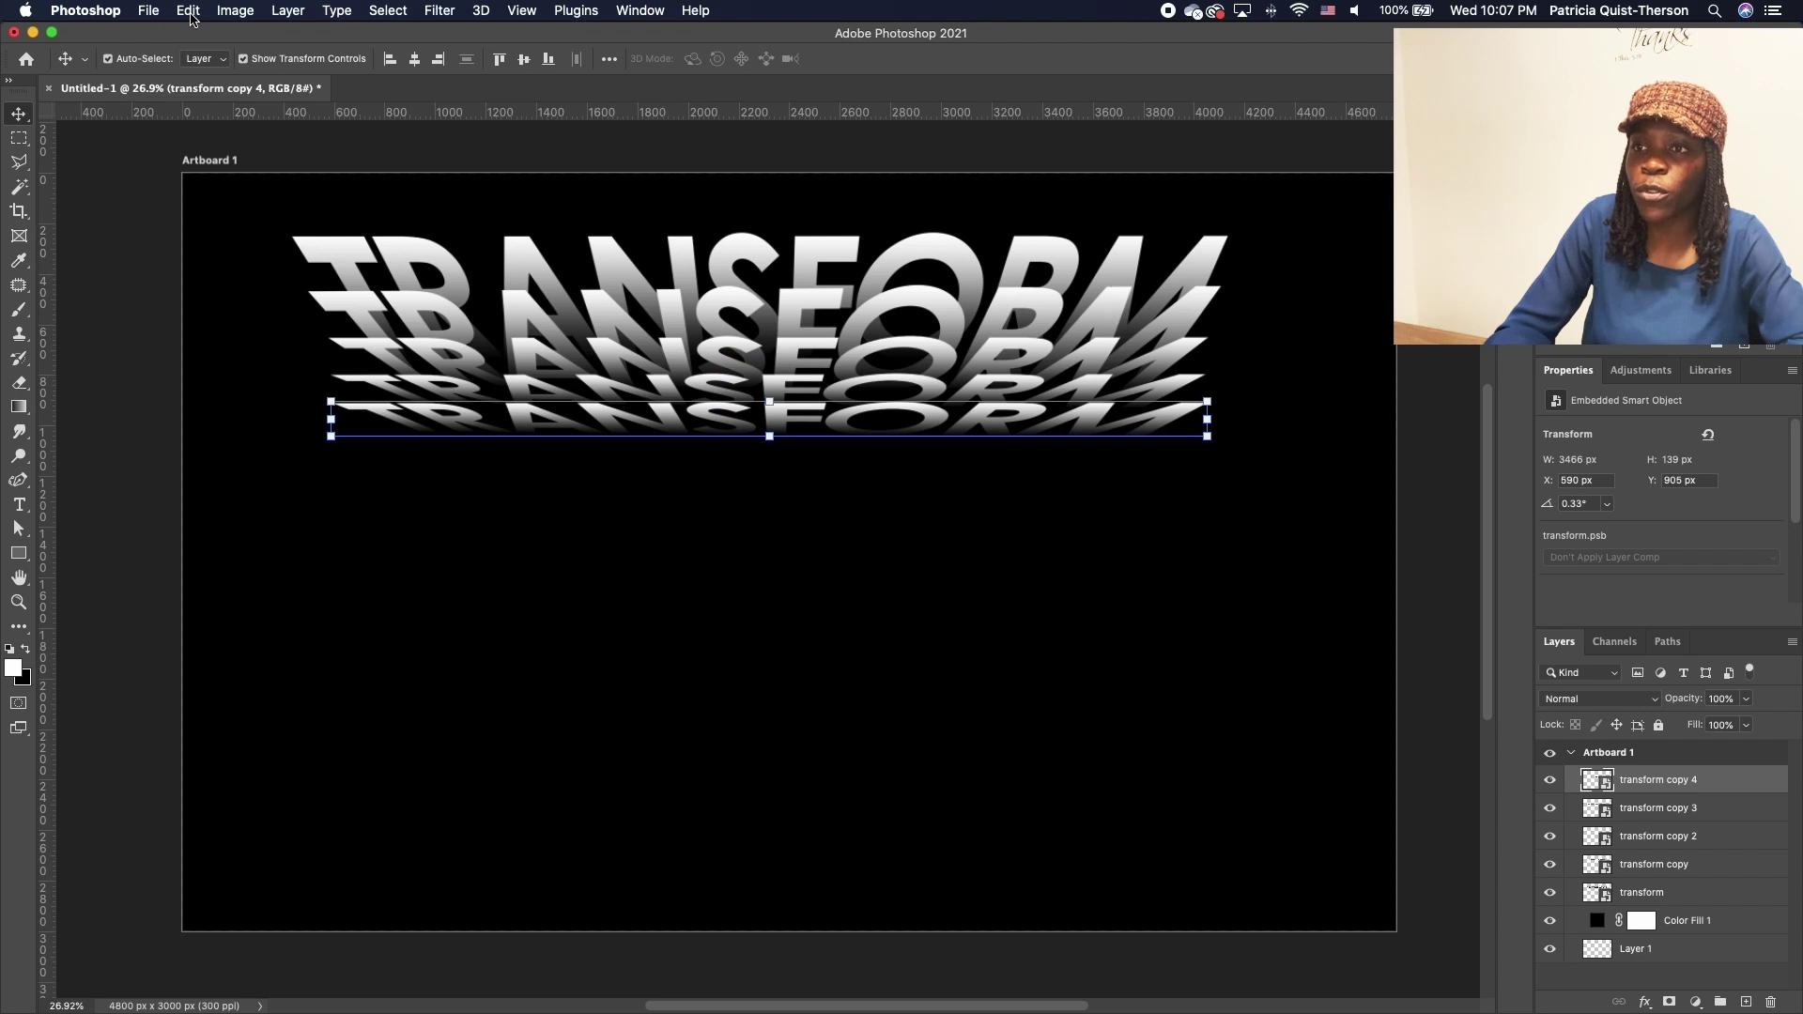
click(190, 11)
mouse_move(340, 447)
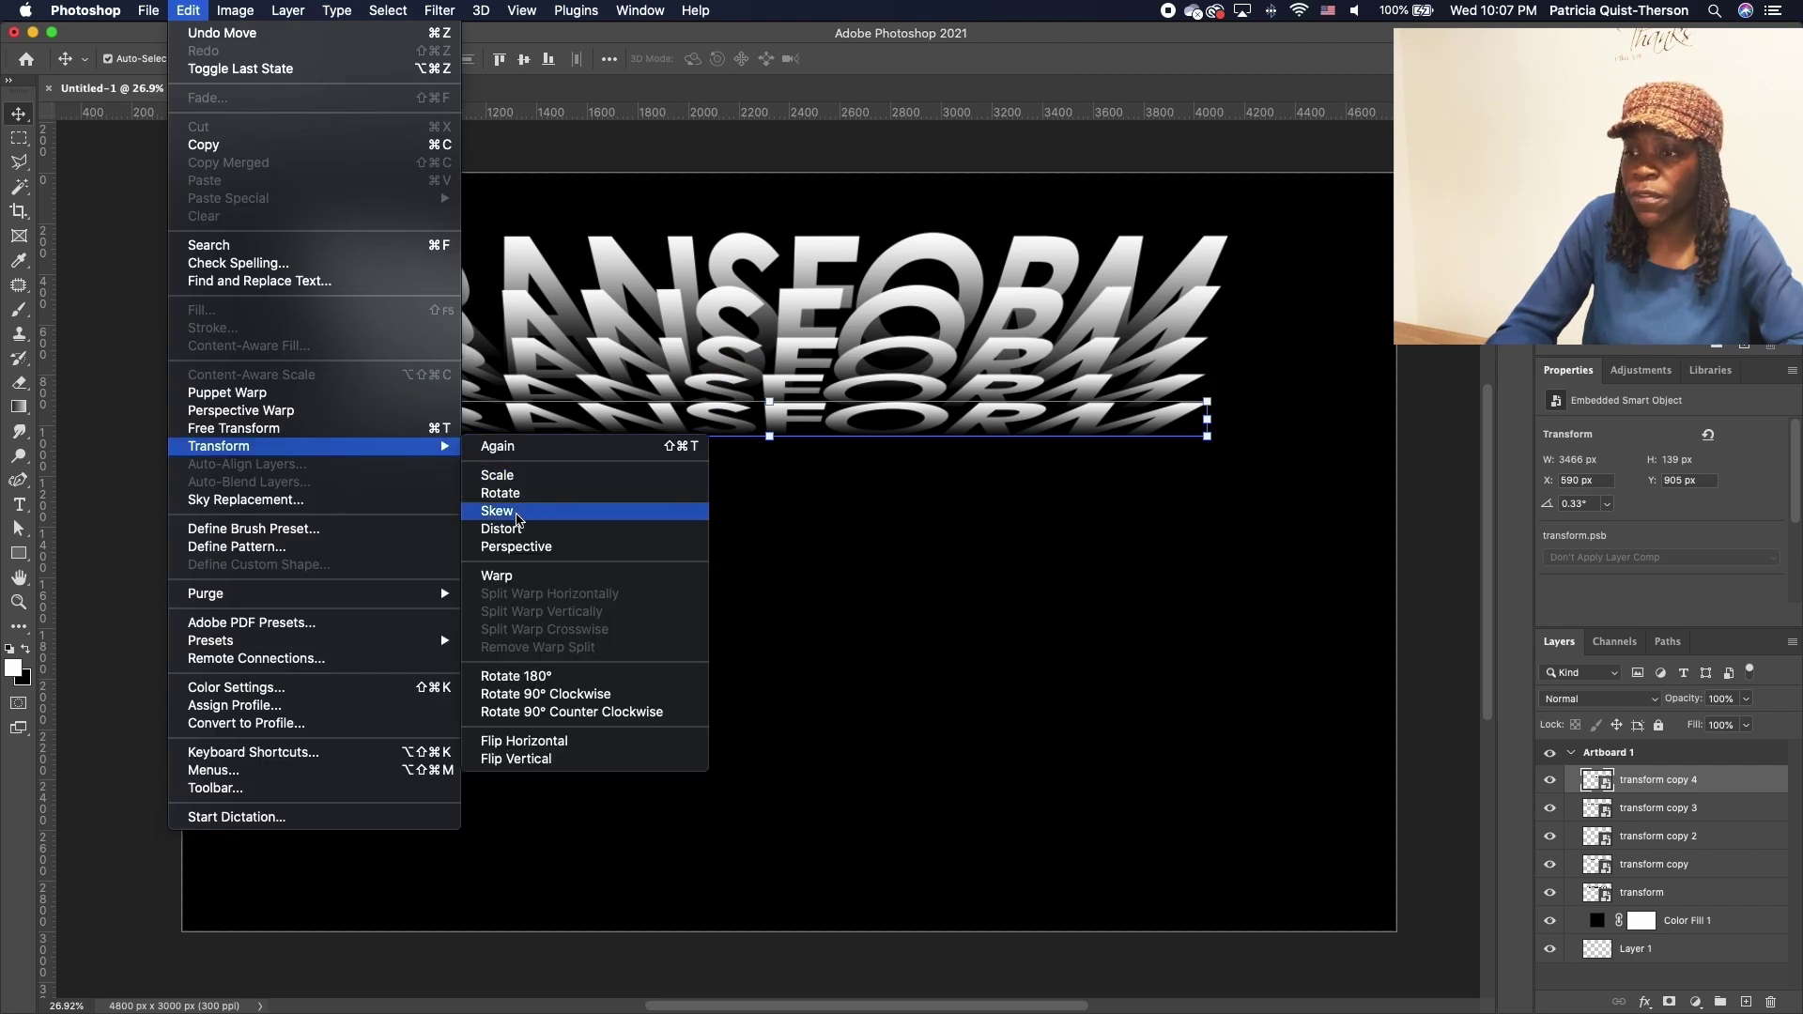
click(517, 546)
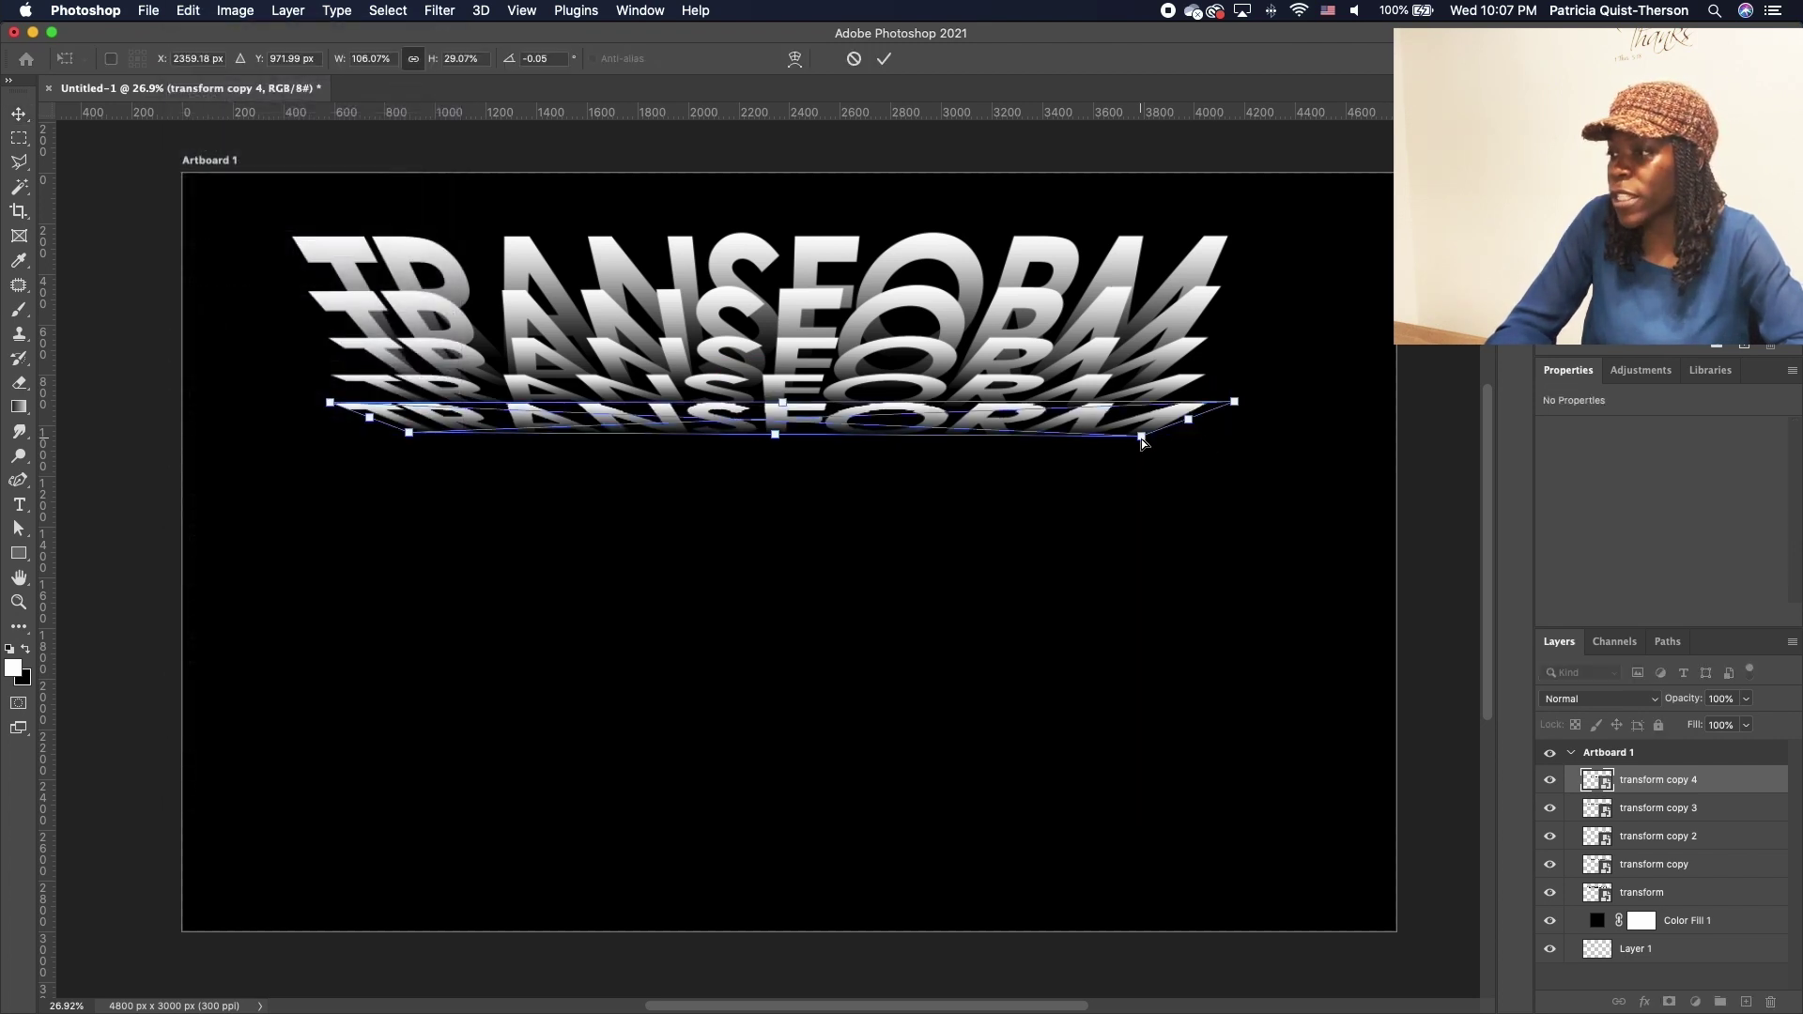
drag(1141, 442, 1126, 440)
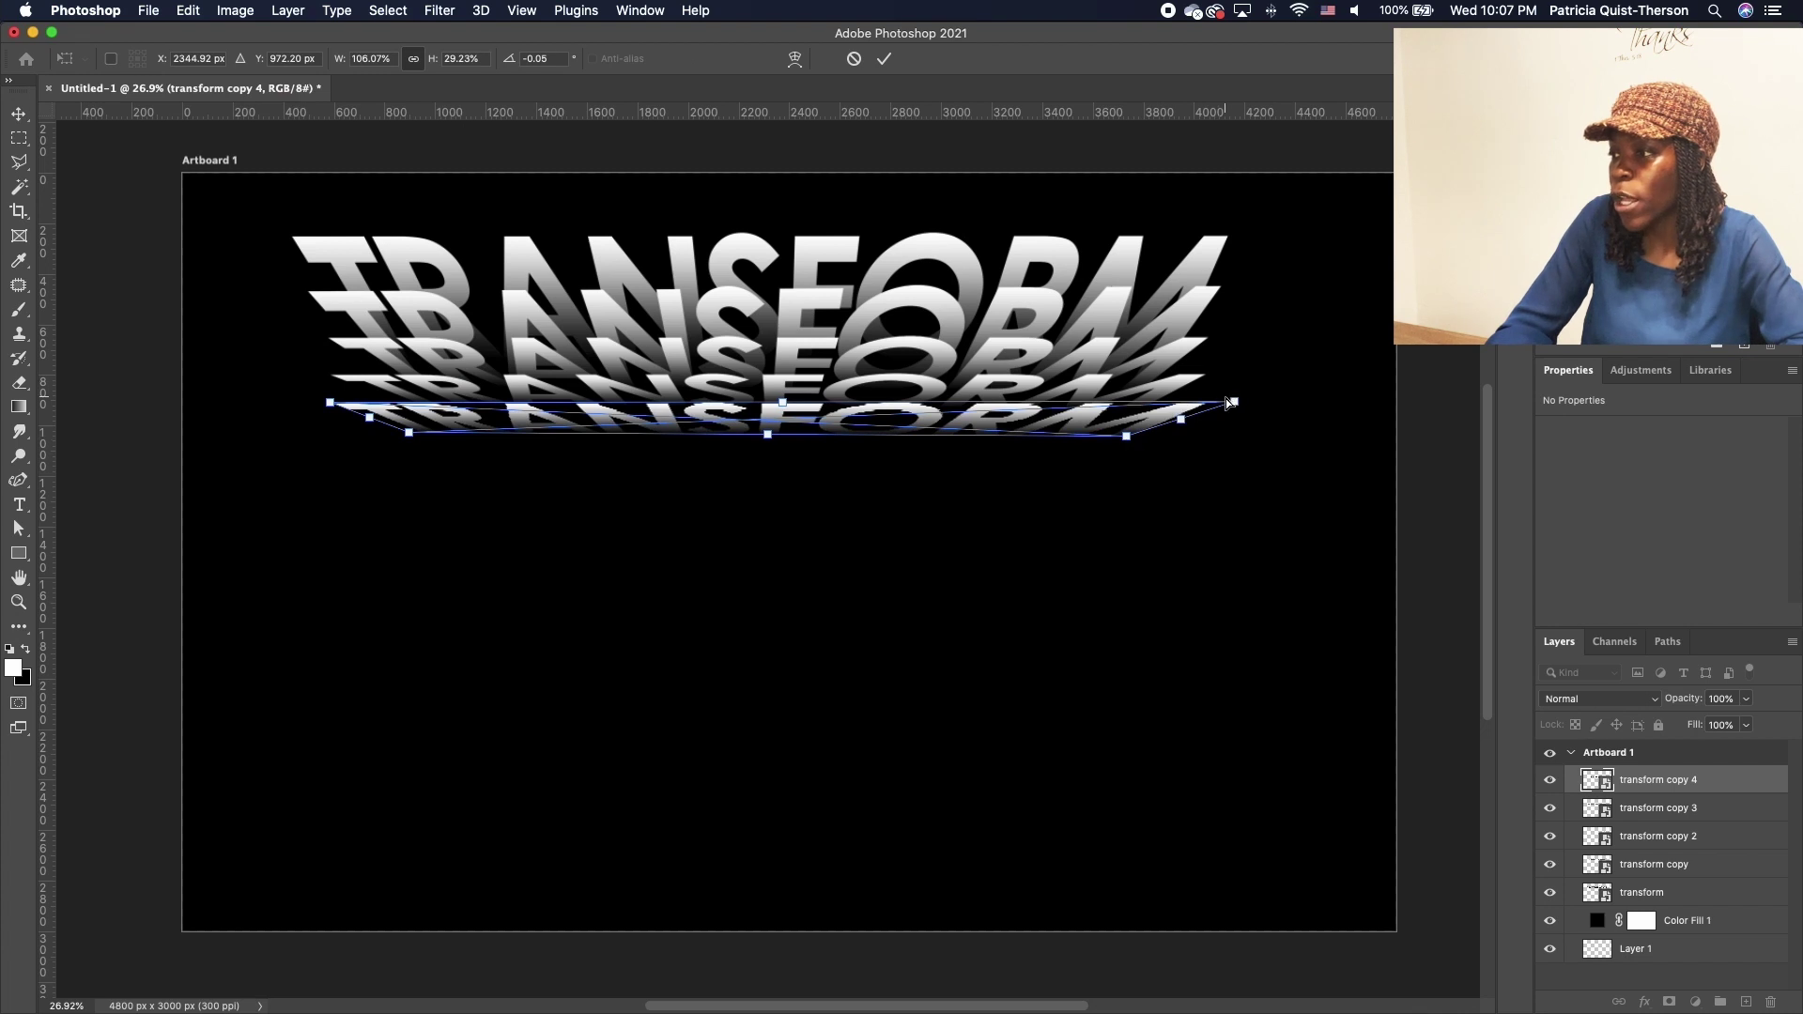
drag(1234, 403, 1221, 404)
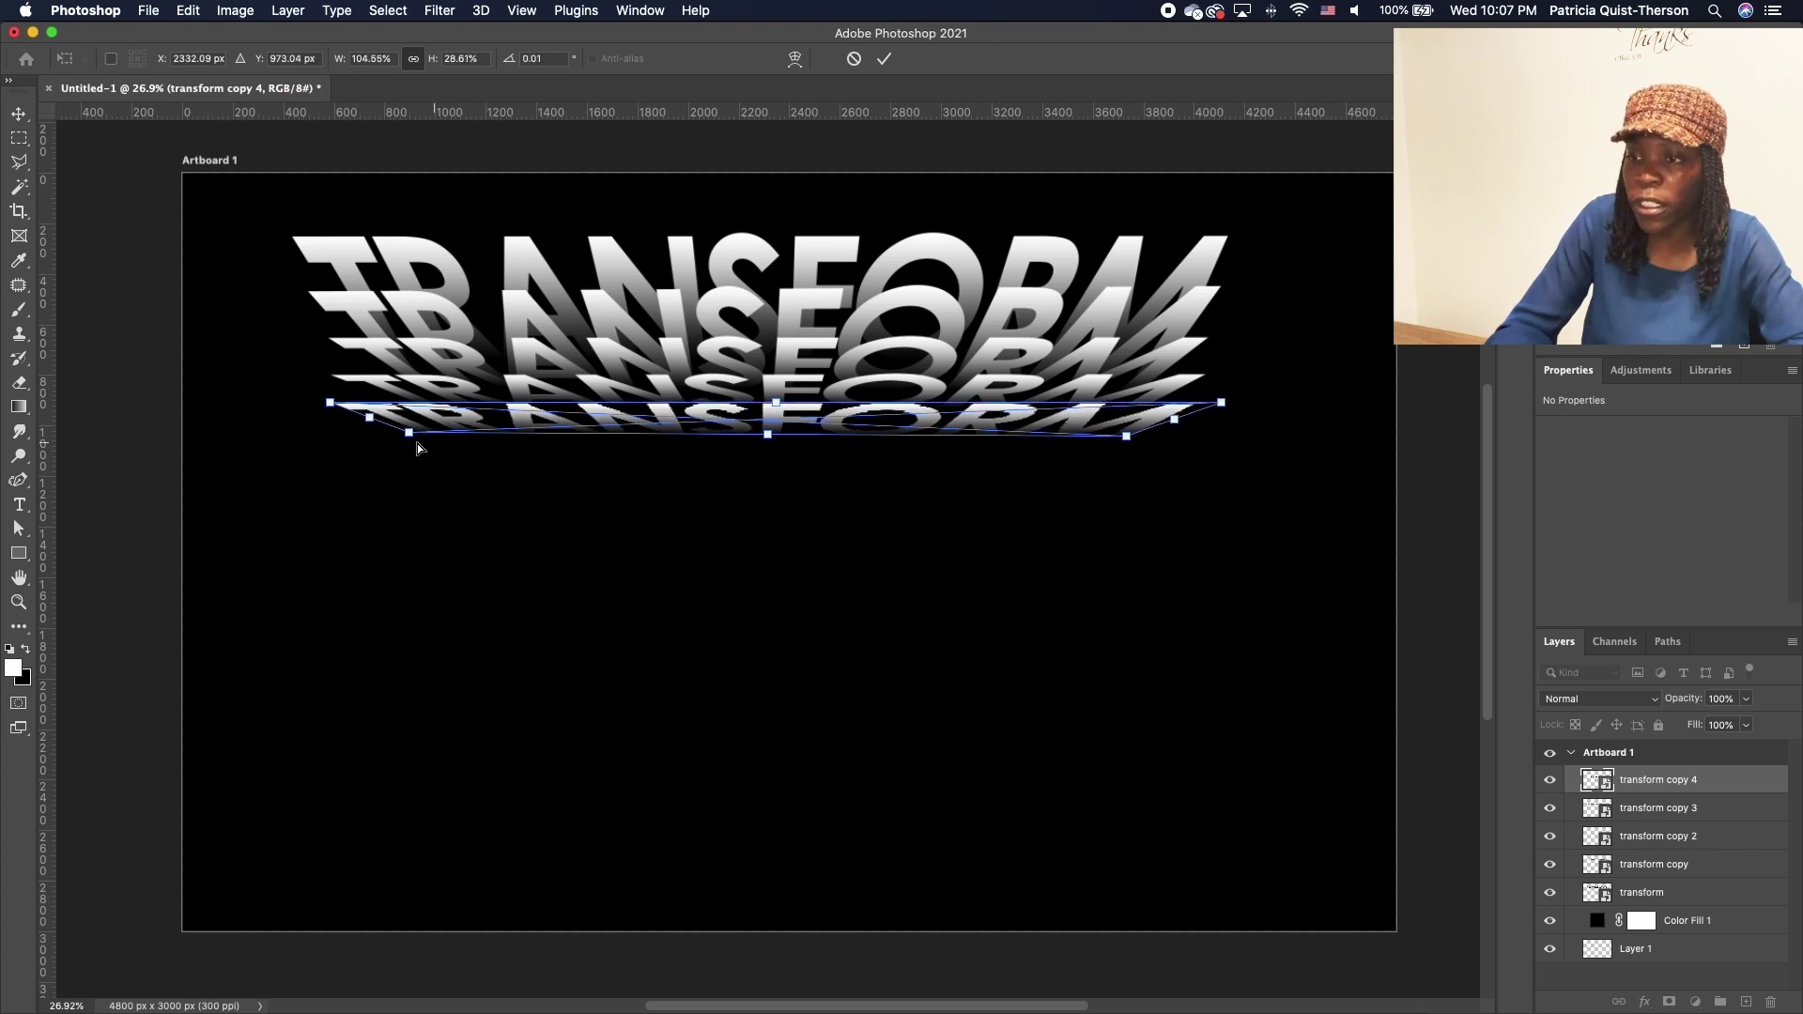
drag(405, 434, 341, 401)
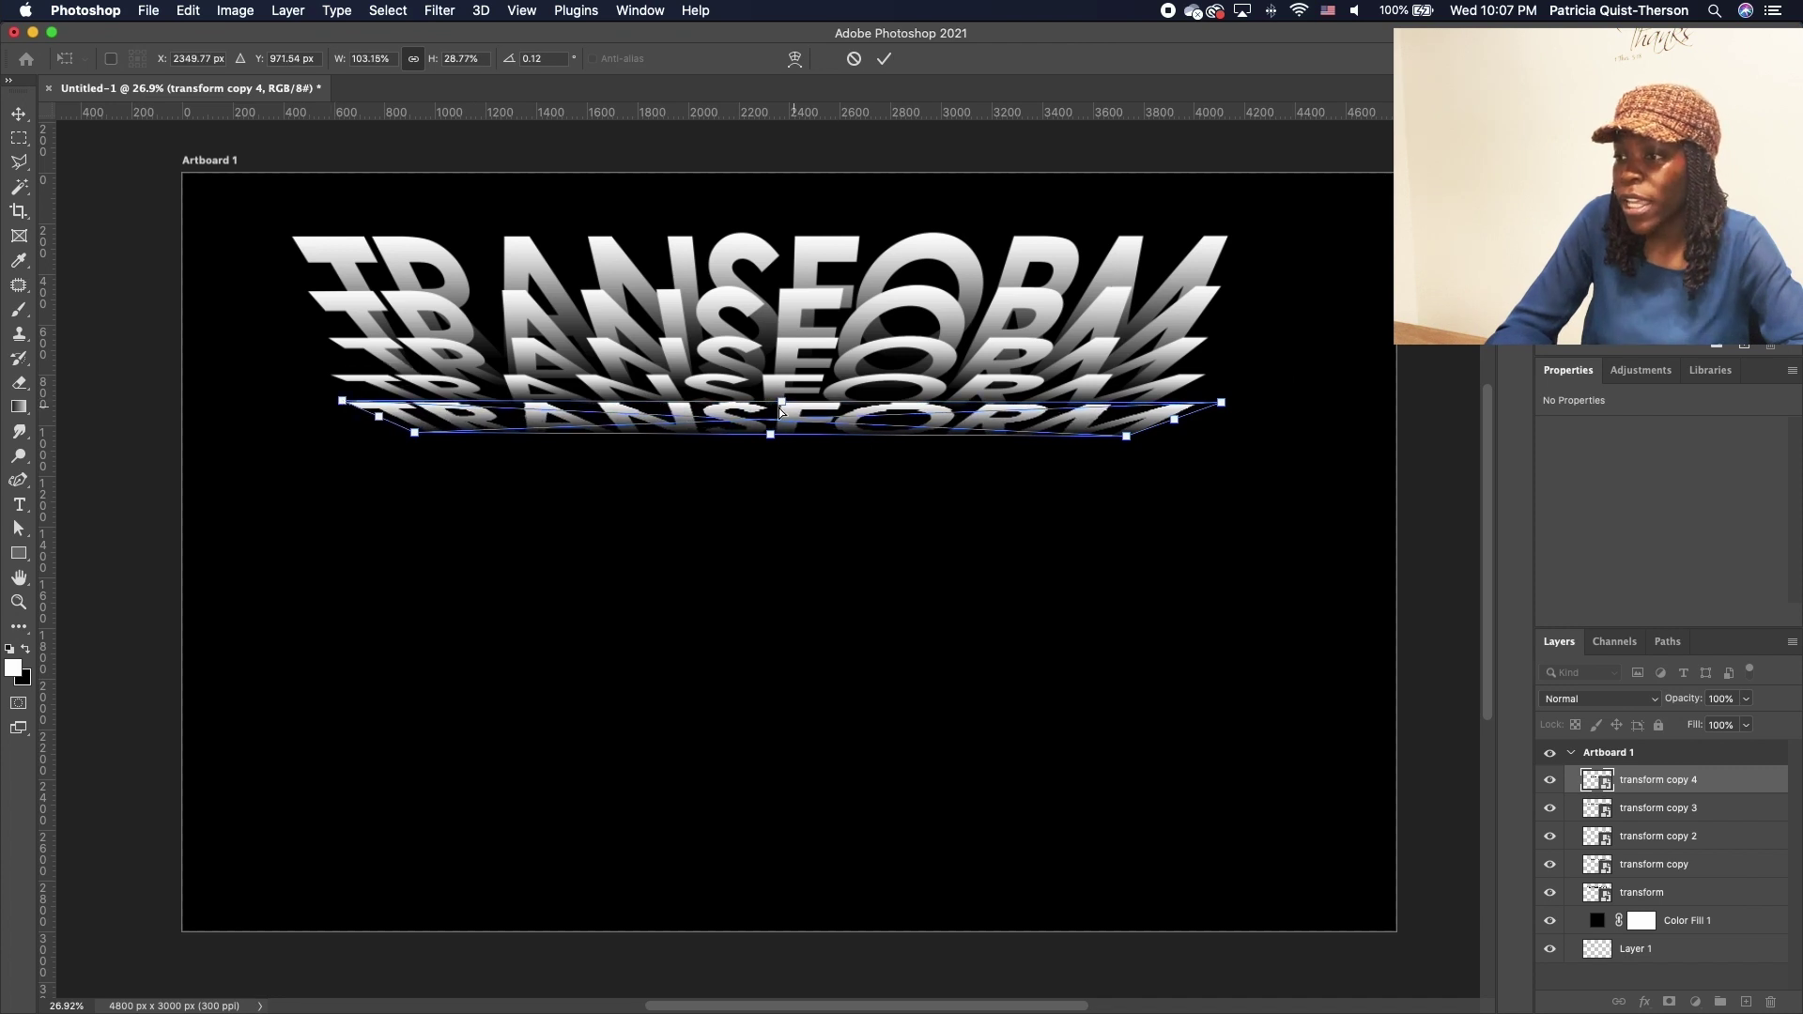
drag(784, 406, 789, 425)
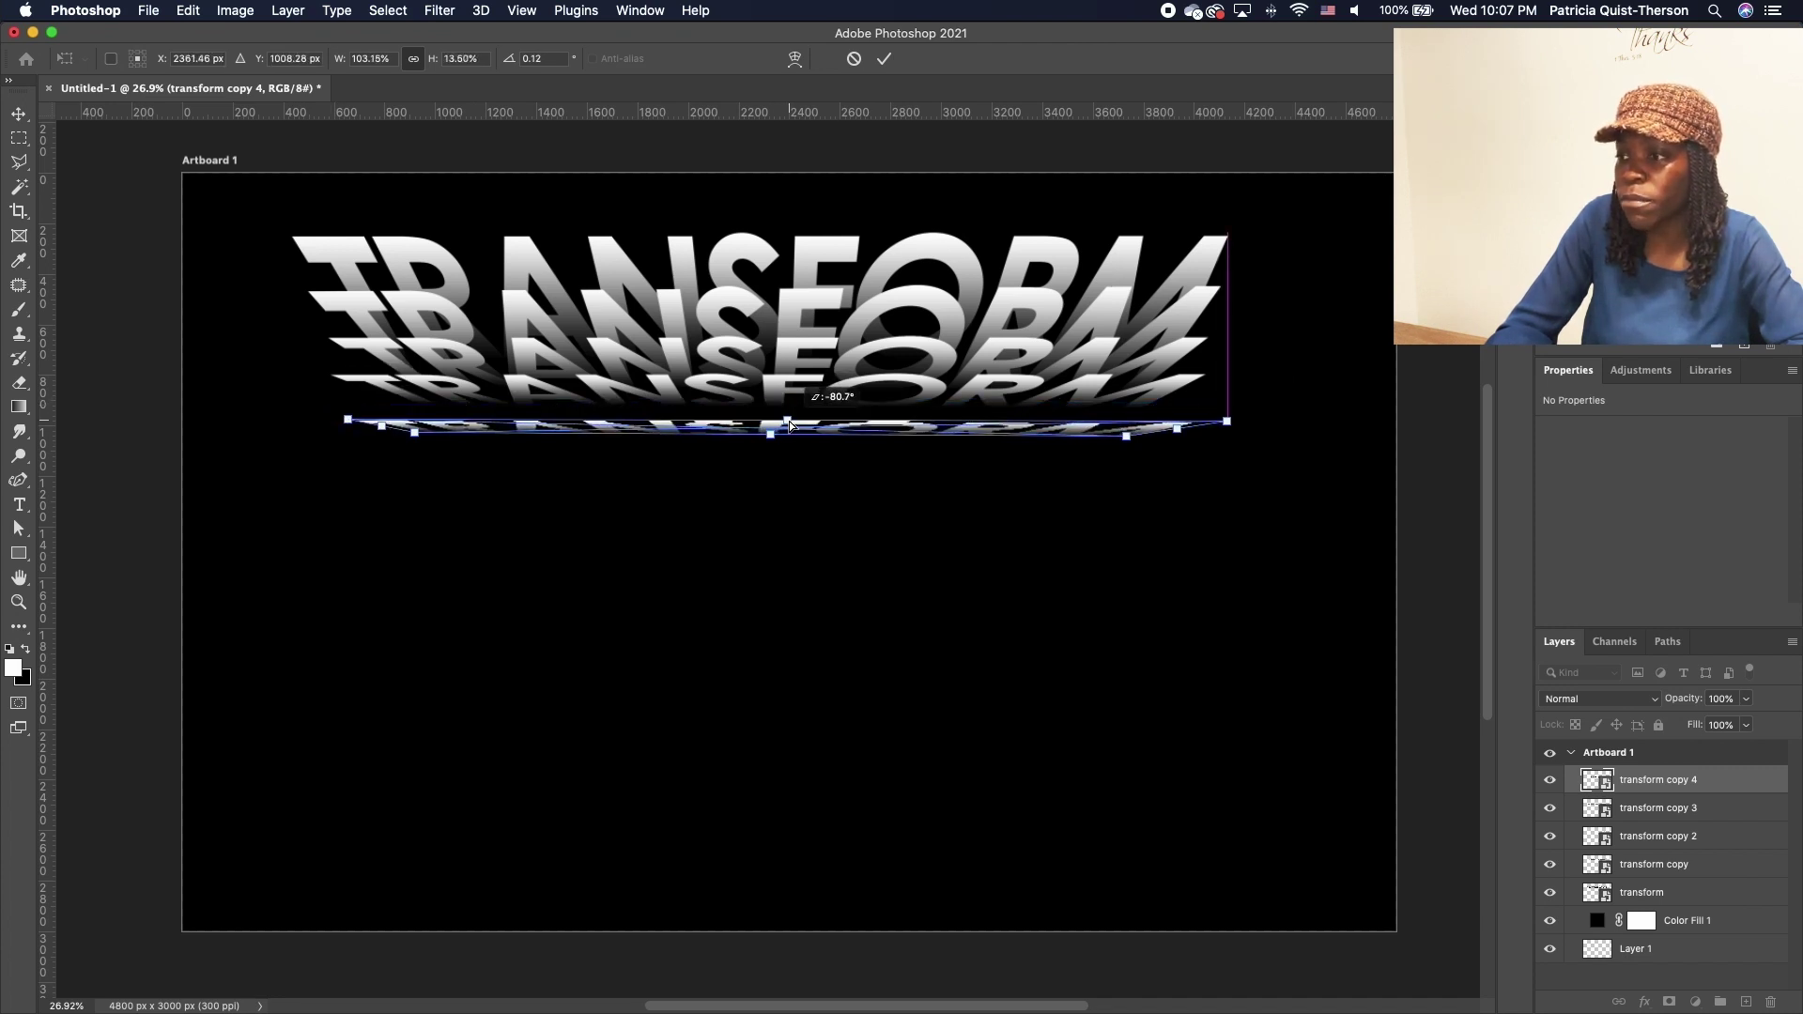
key(Return)
- Reposition the text lines vertically so the five stacked rows overlap closely, and deselect them
click(851, 430)
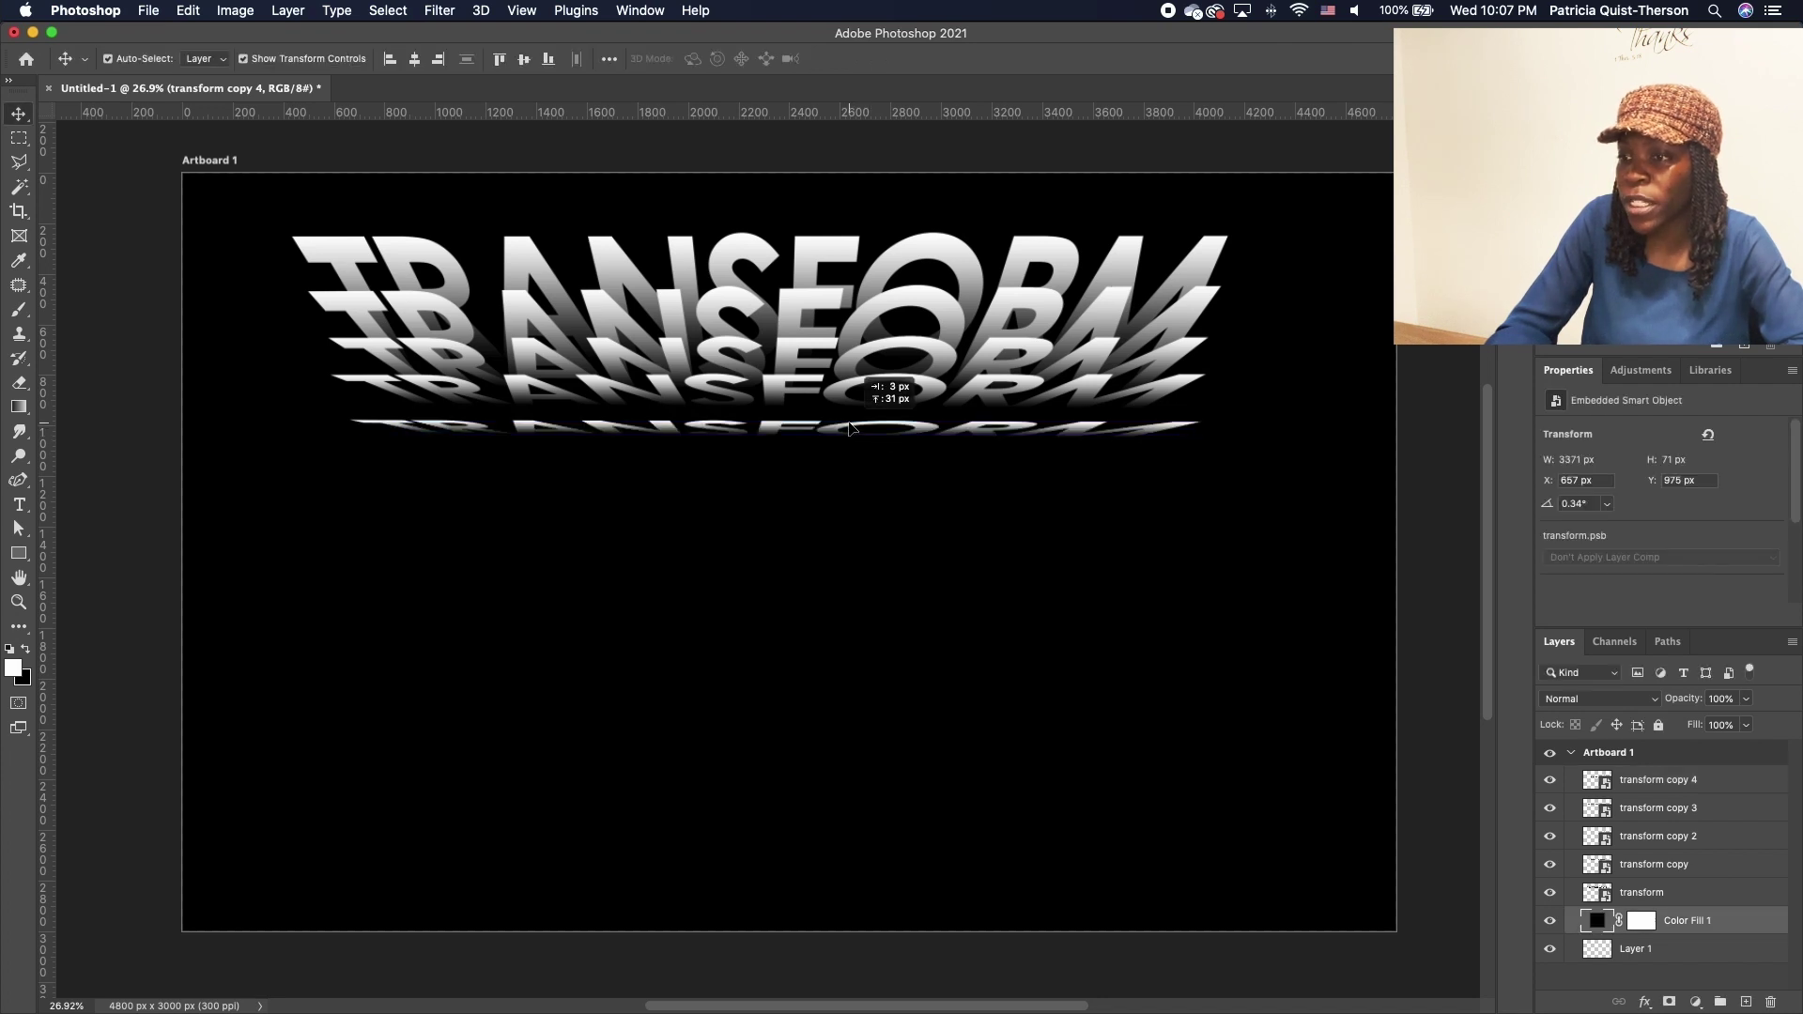
drag(834, 437, 832, 429)
click(945, 499)
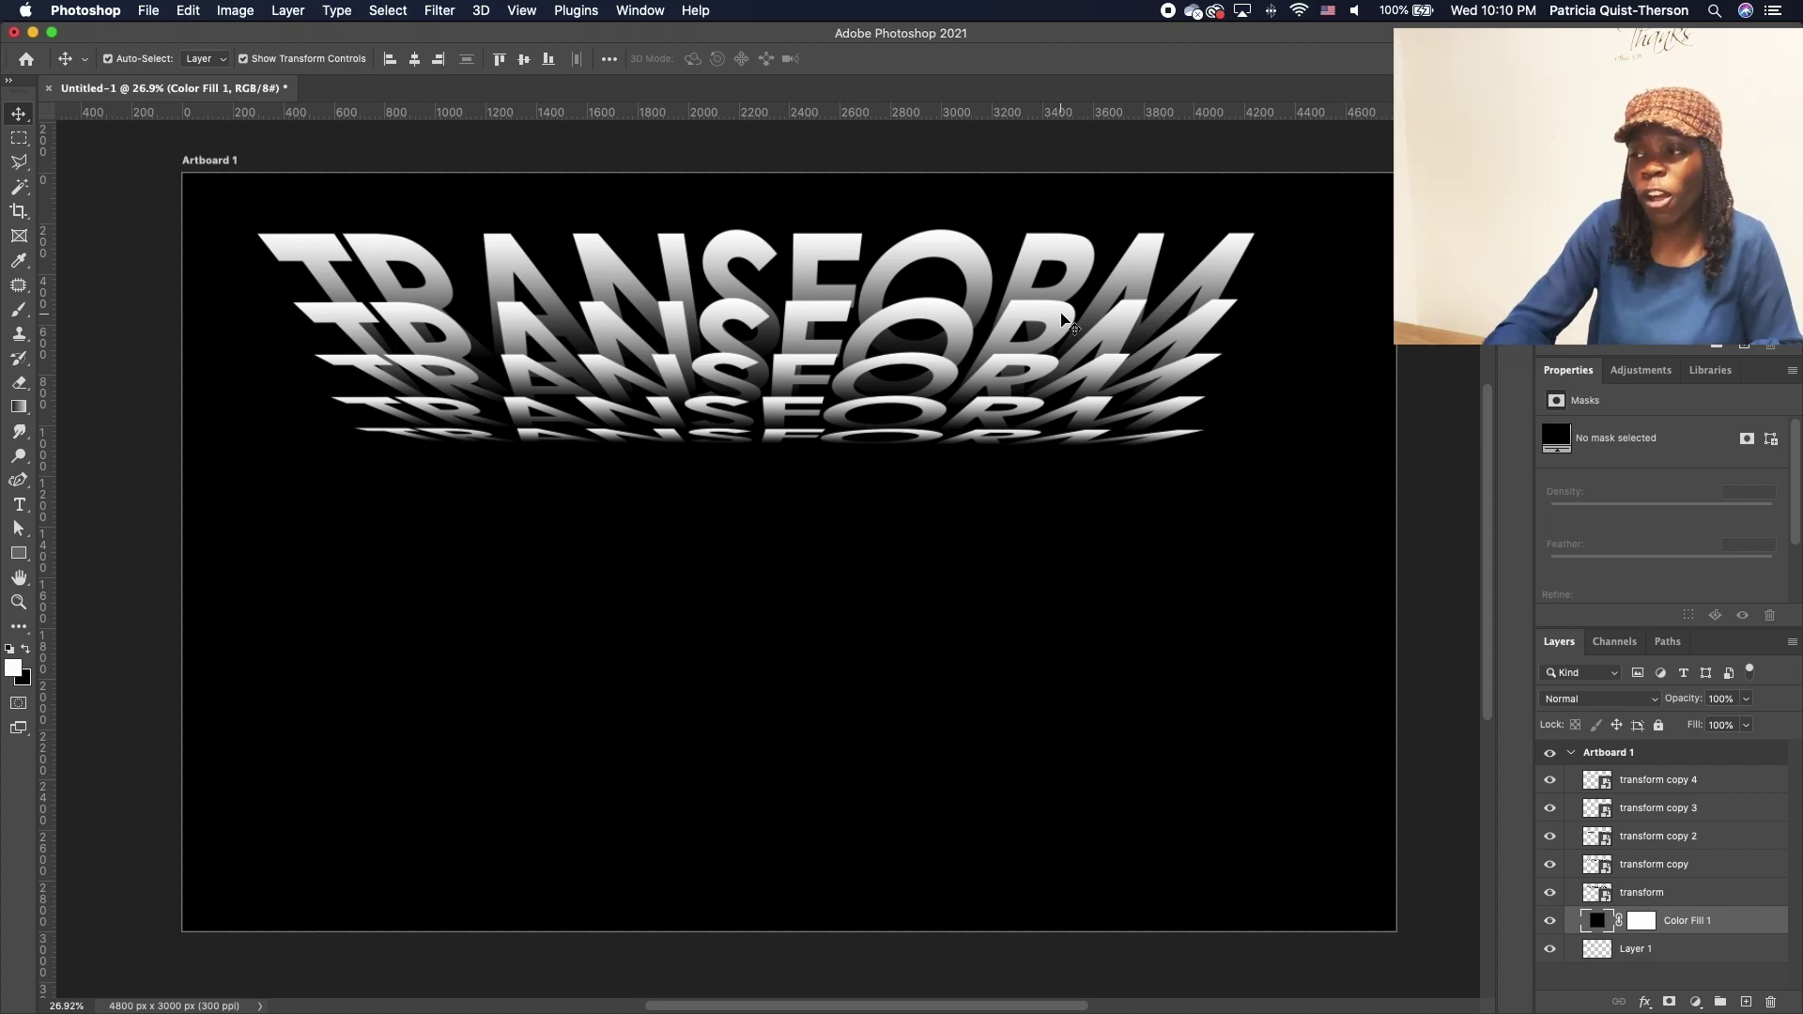
- Put the five transform text layers, from the original through copy 4, into one group
click(1683, 899)
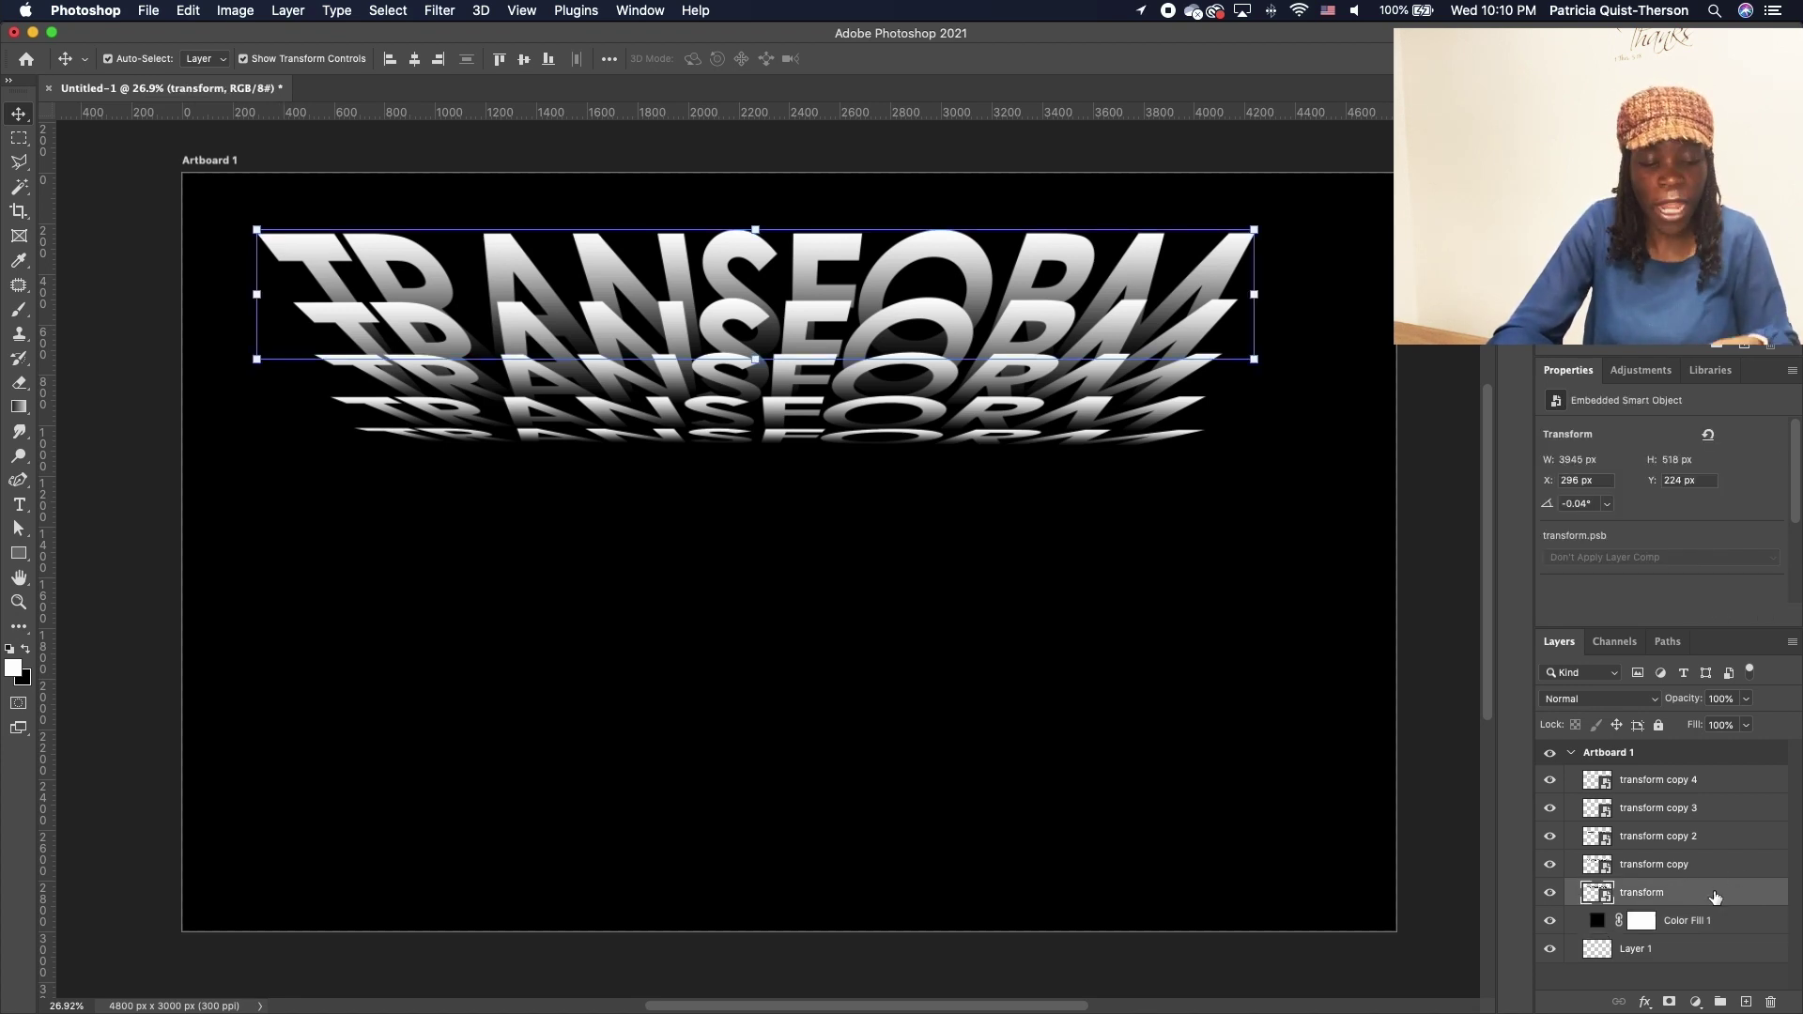
shift+click(1719, 785)
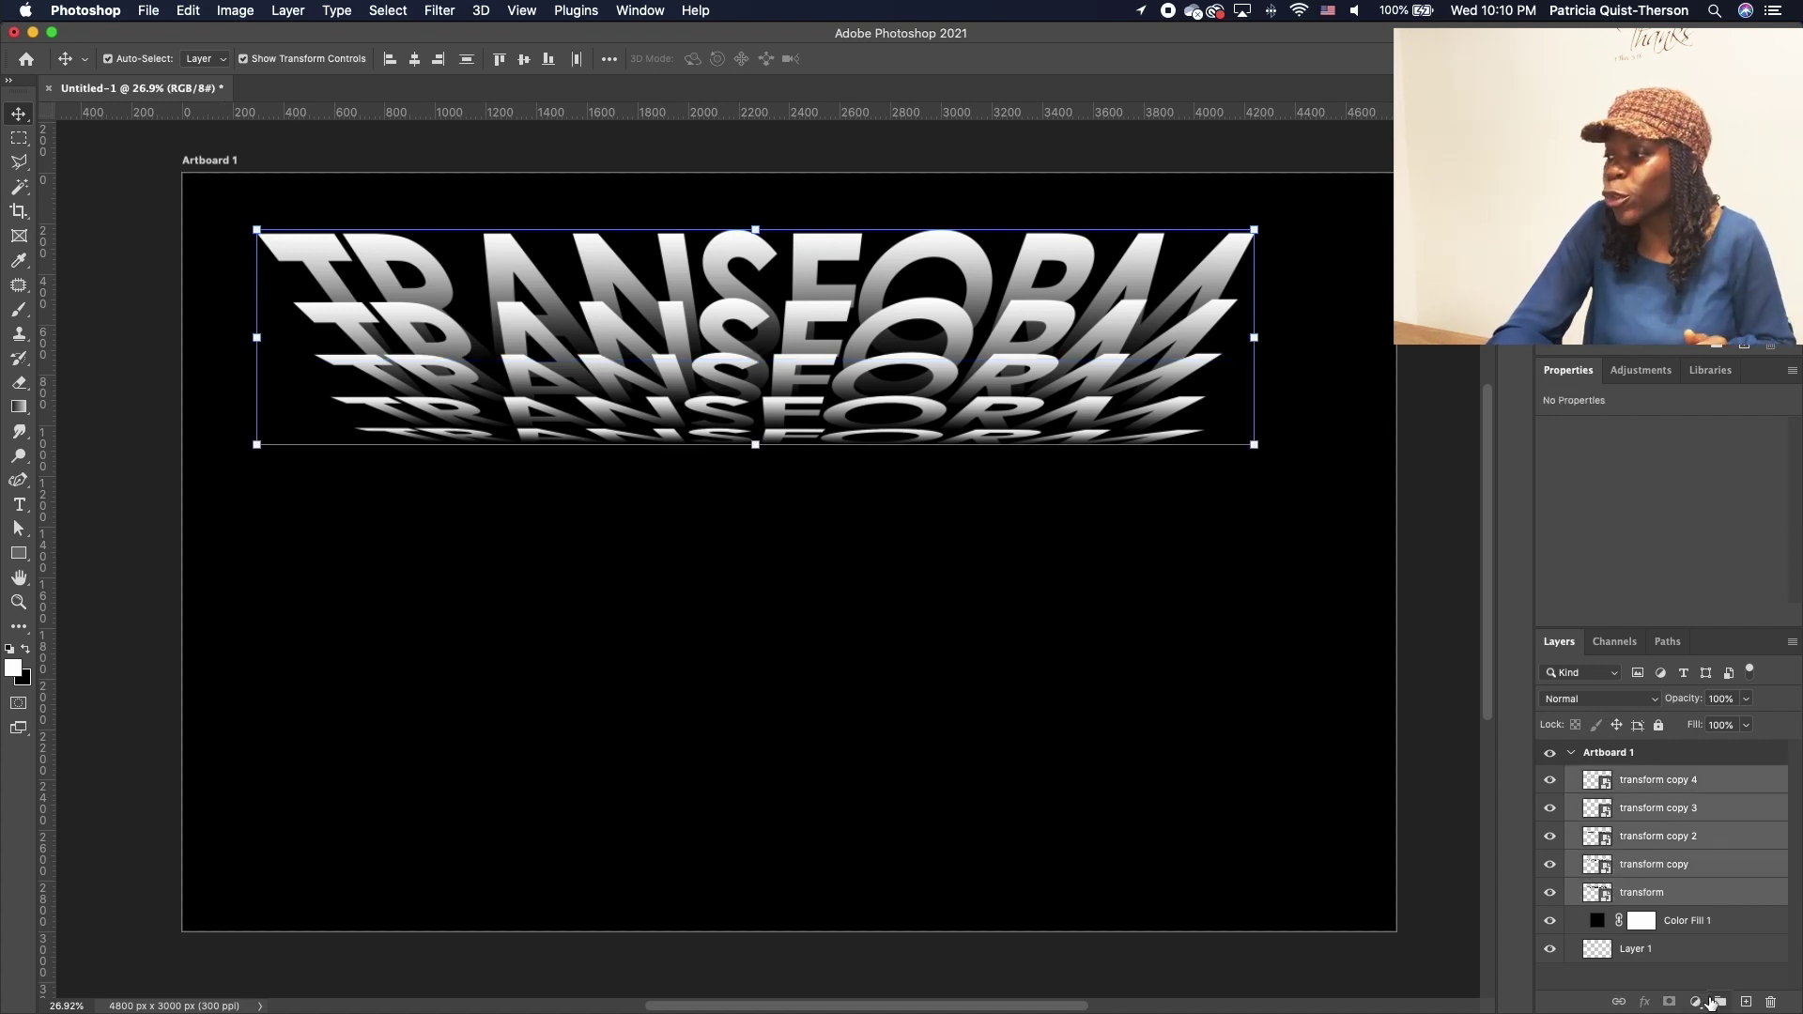
click(1720, 1001)
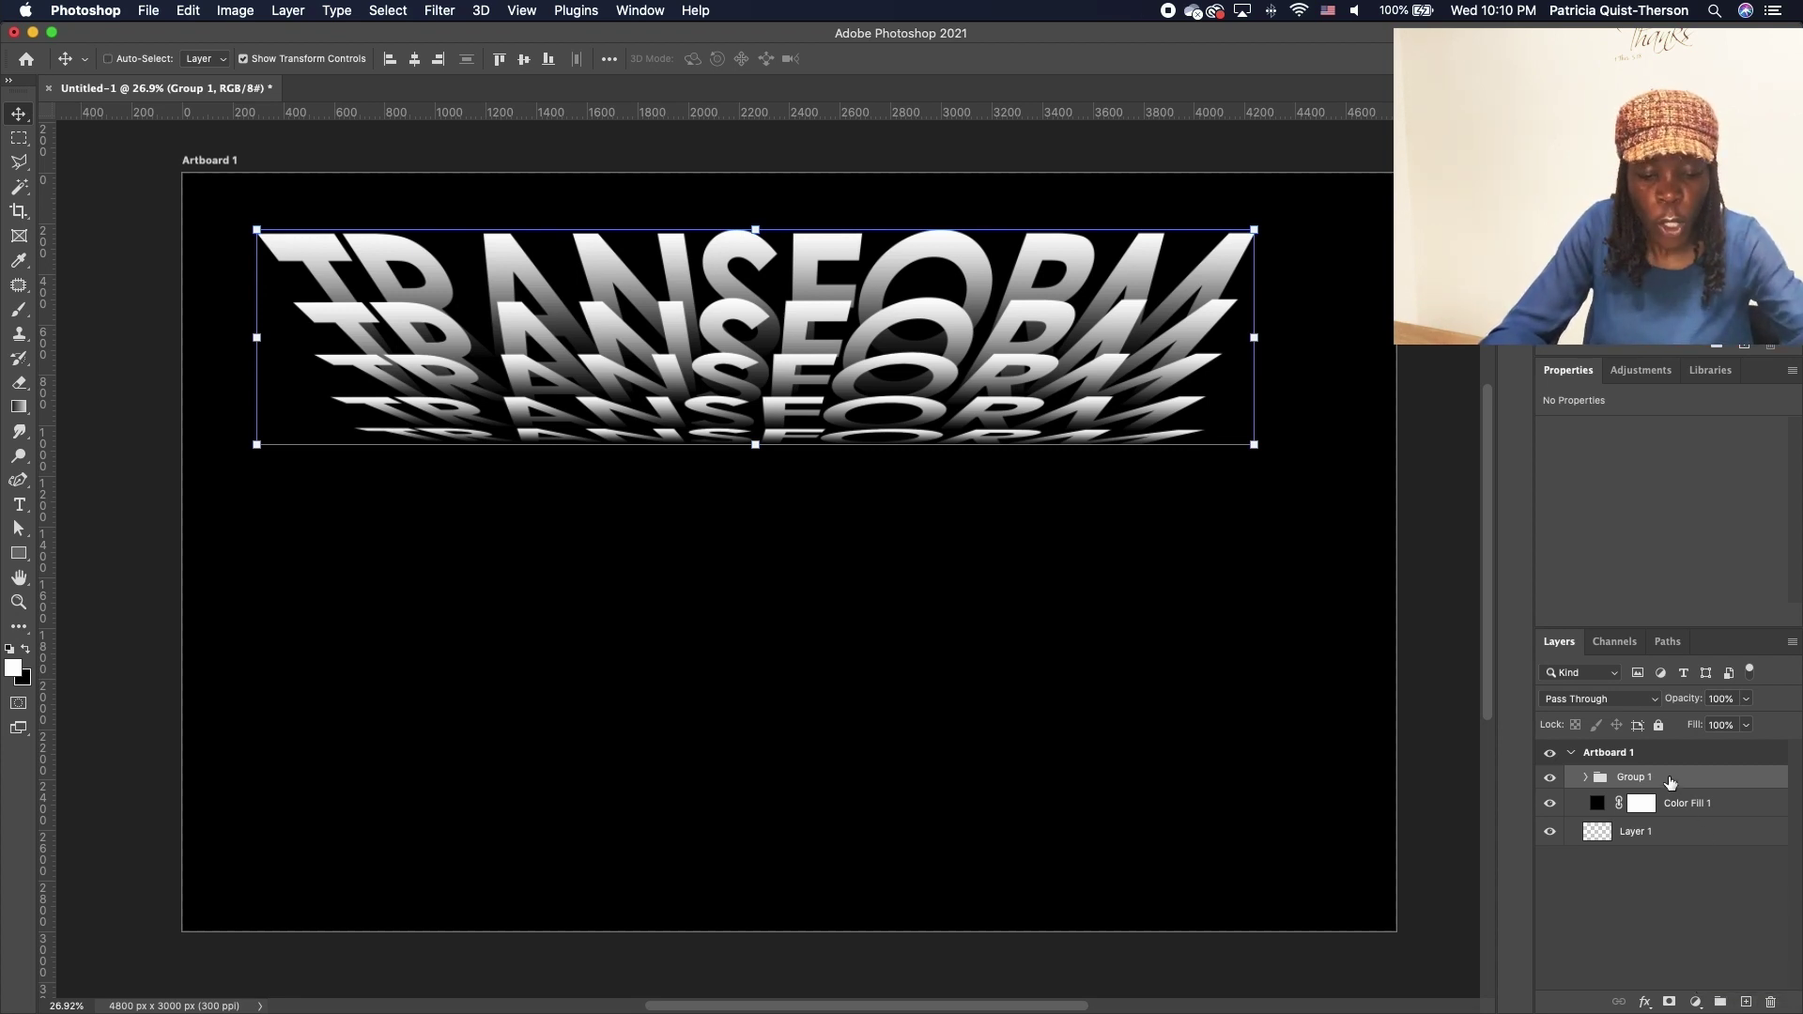
- Duplicate the text group and rename the copy Group 2
key(super+j)
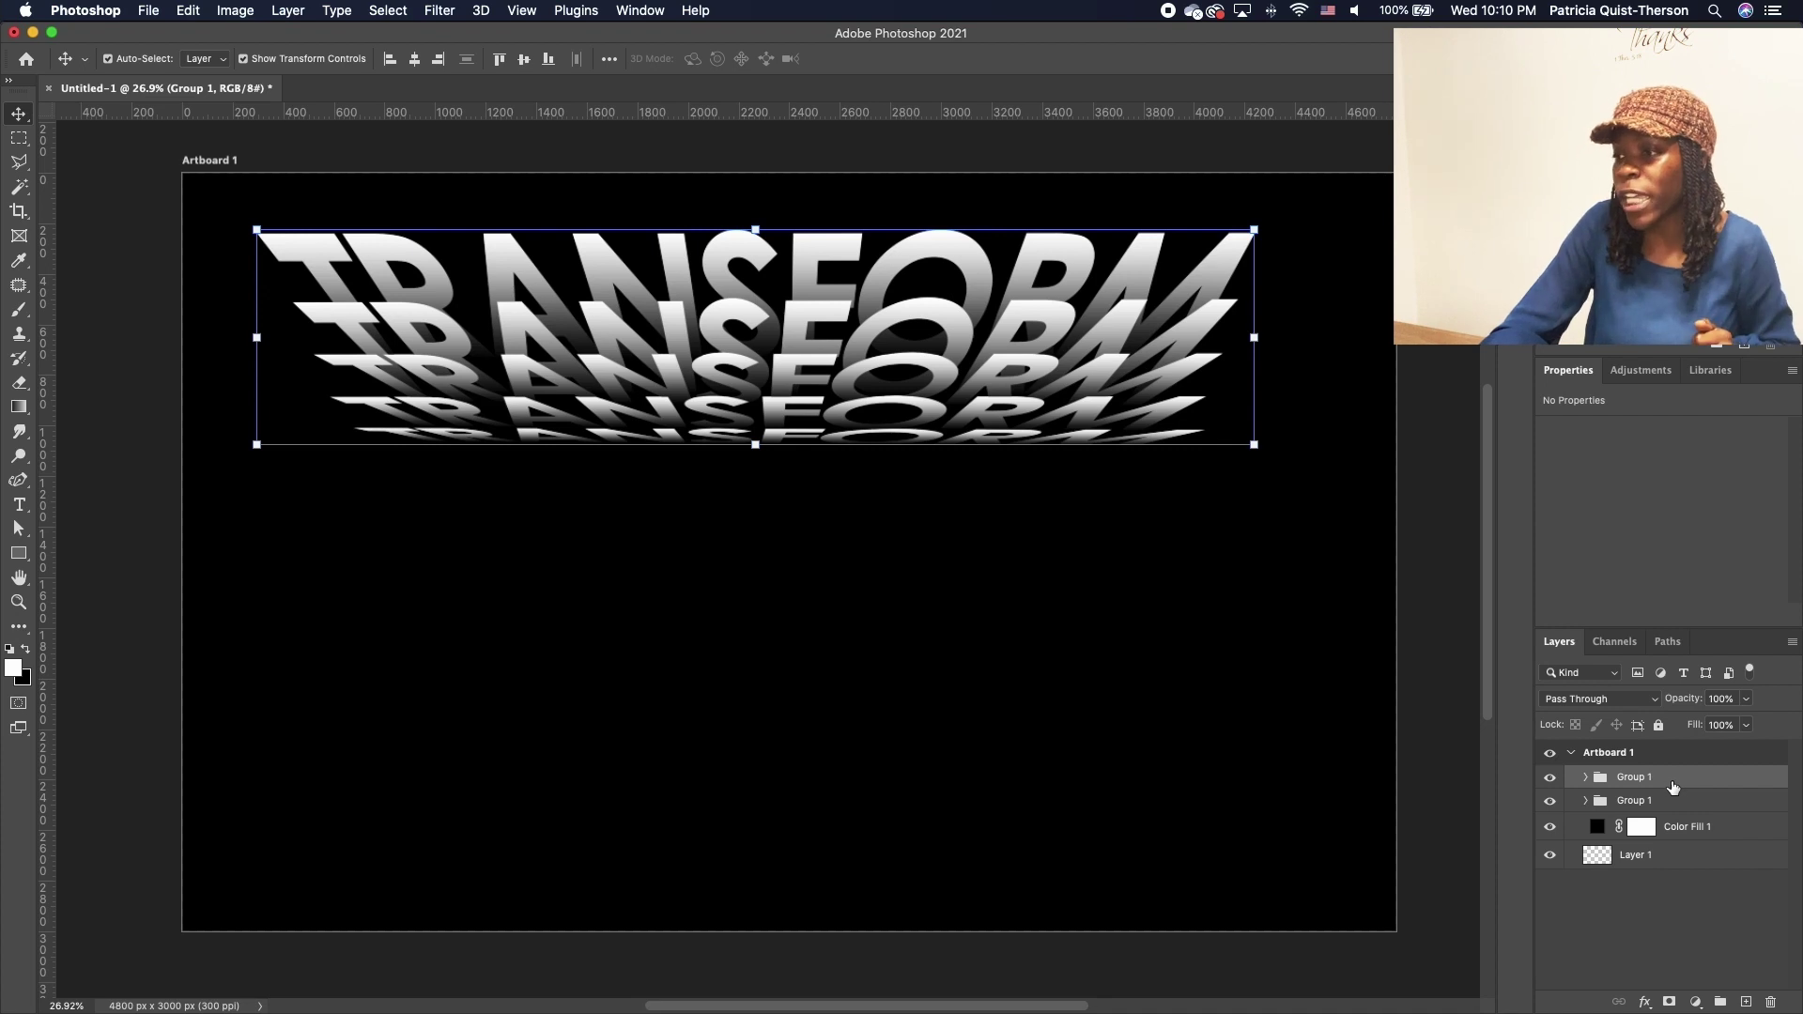
click(1656, 778)
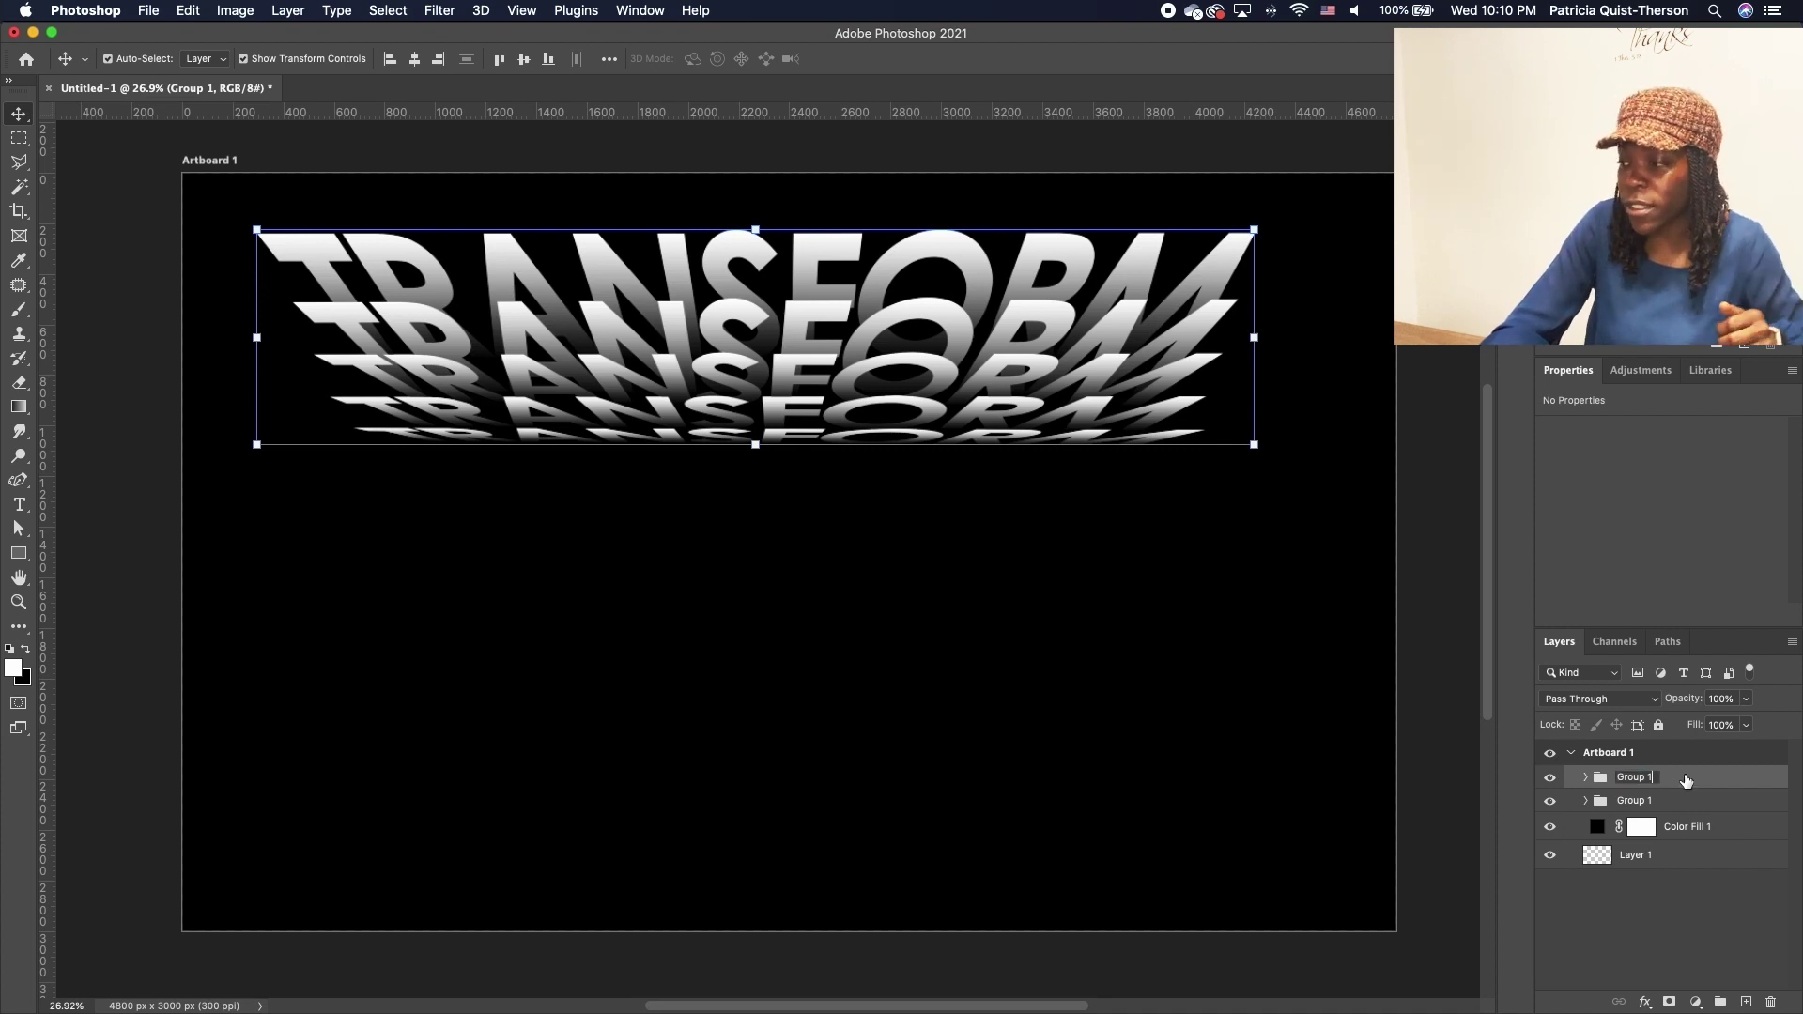
key(BackSpace)
text(2)
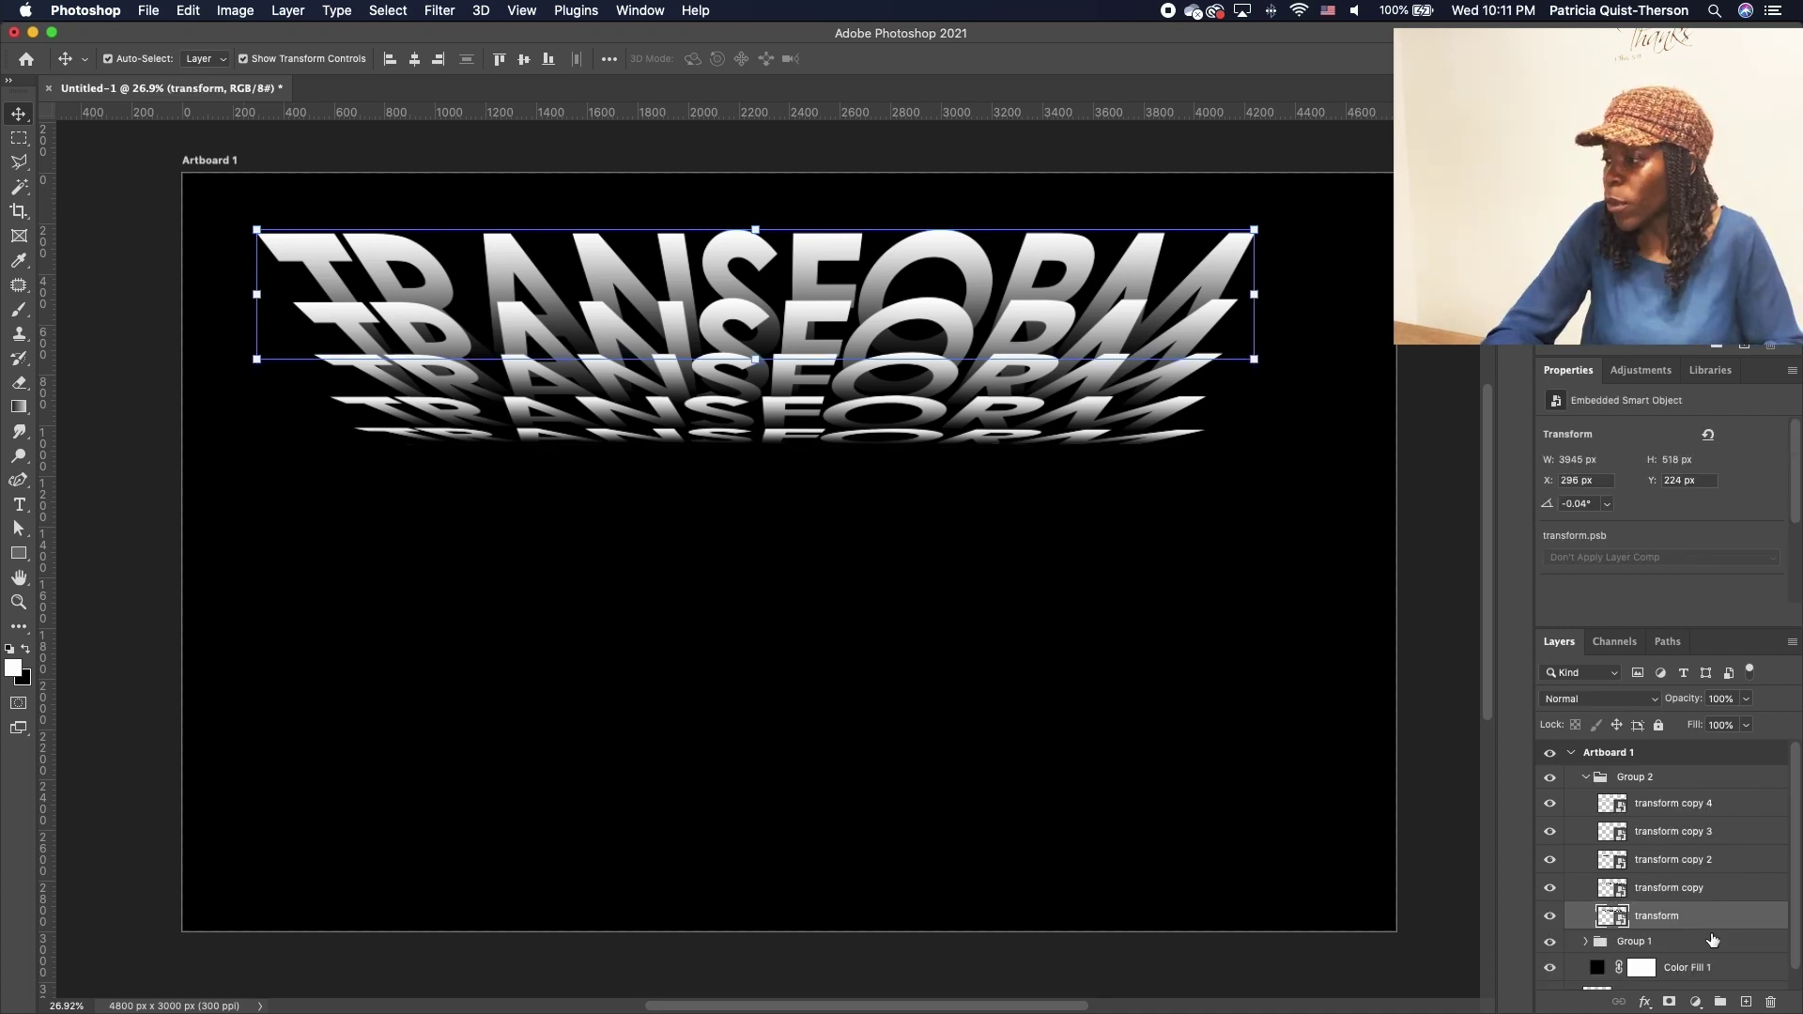
- Select all five text layers in Group 2 and move them down beneath the original stack
shift+click(1714, 810)
key(alt+shift+Down)
key(alt+shift+Down)
key(alt+shift+Down)
key(alt+shift+Down)
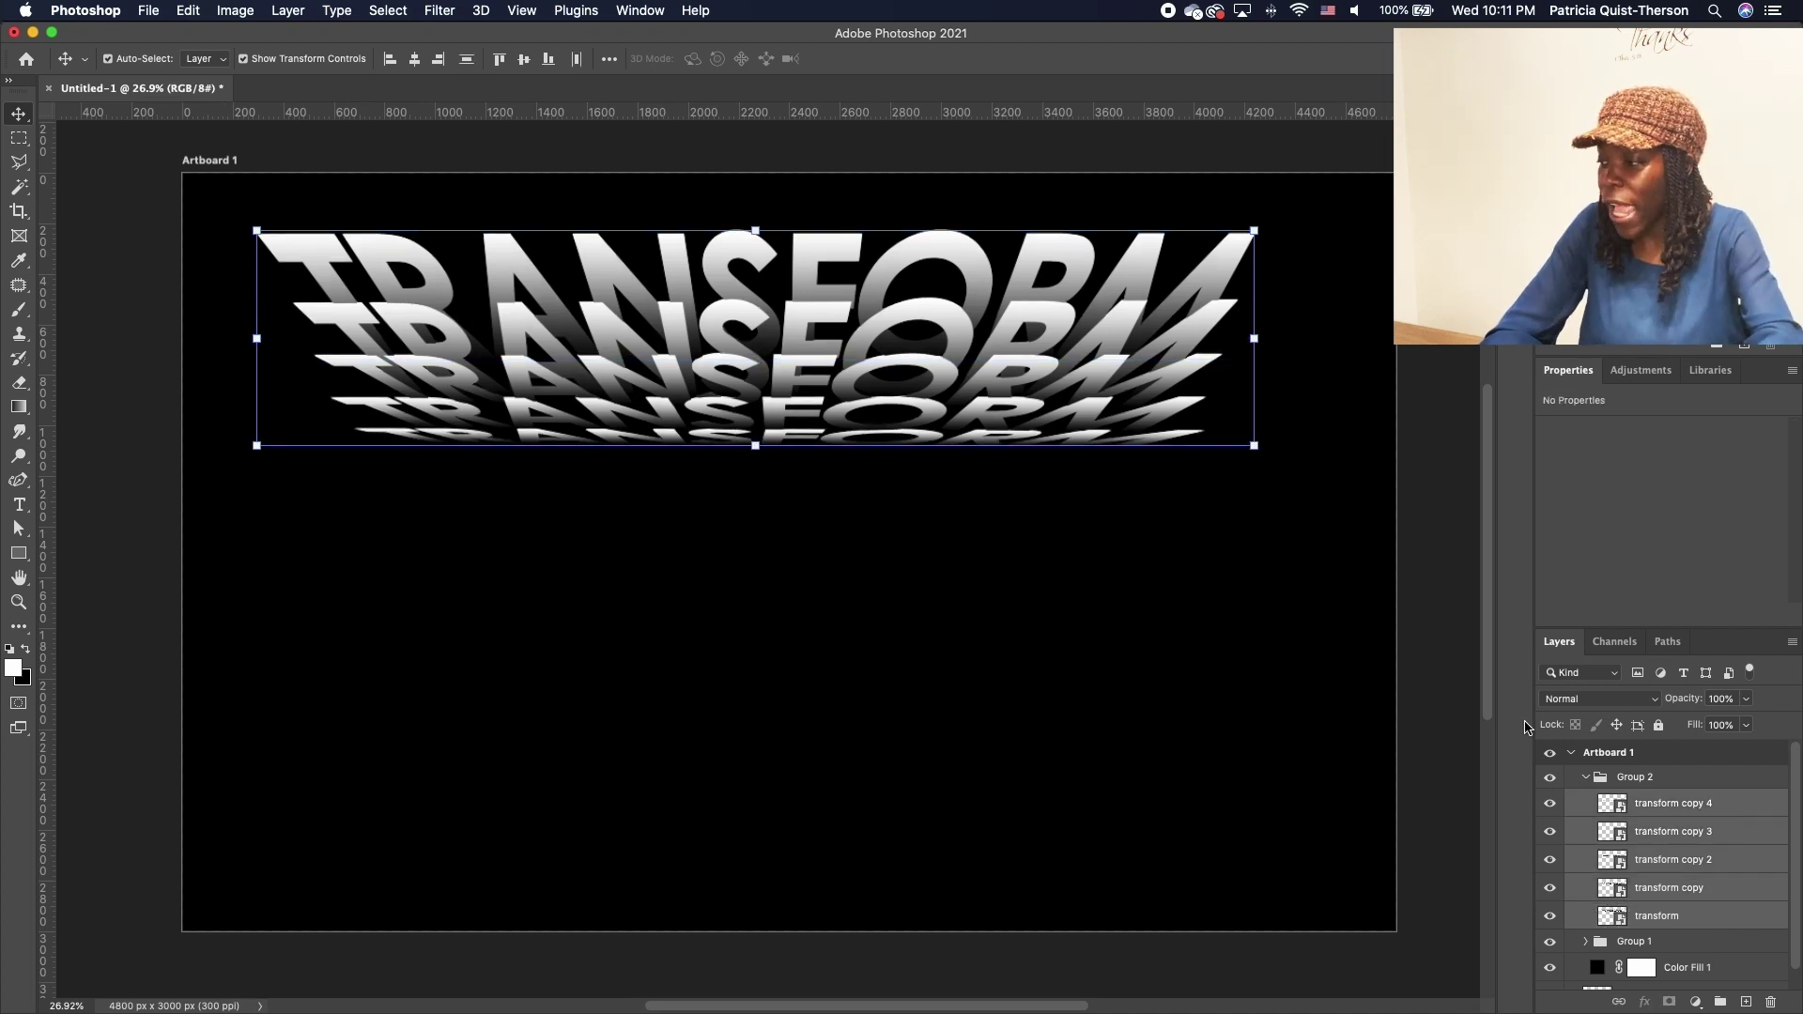
key(shift+Down)
key(shift+Down)
key(shift+Down)
key(shift+Down)
key(shift+Down)
key(shift+Down)
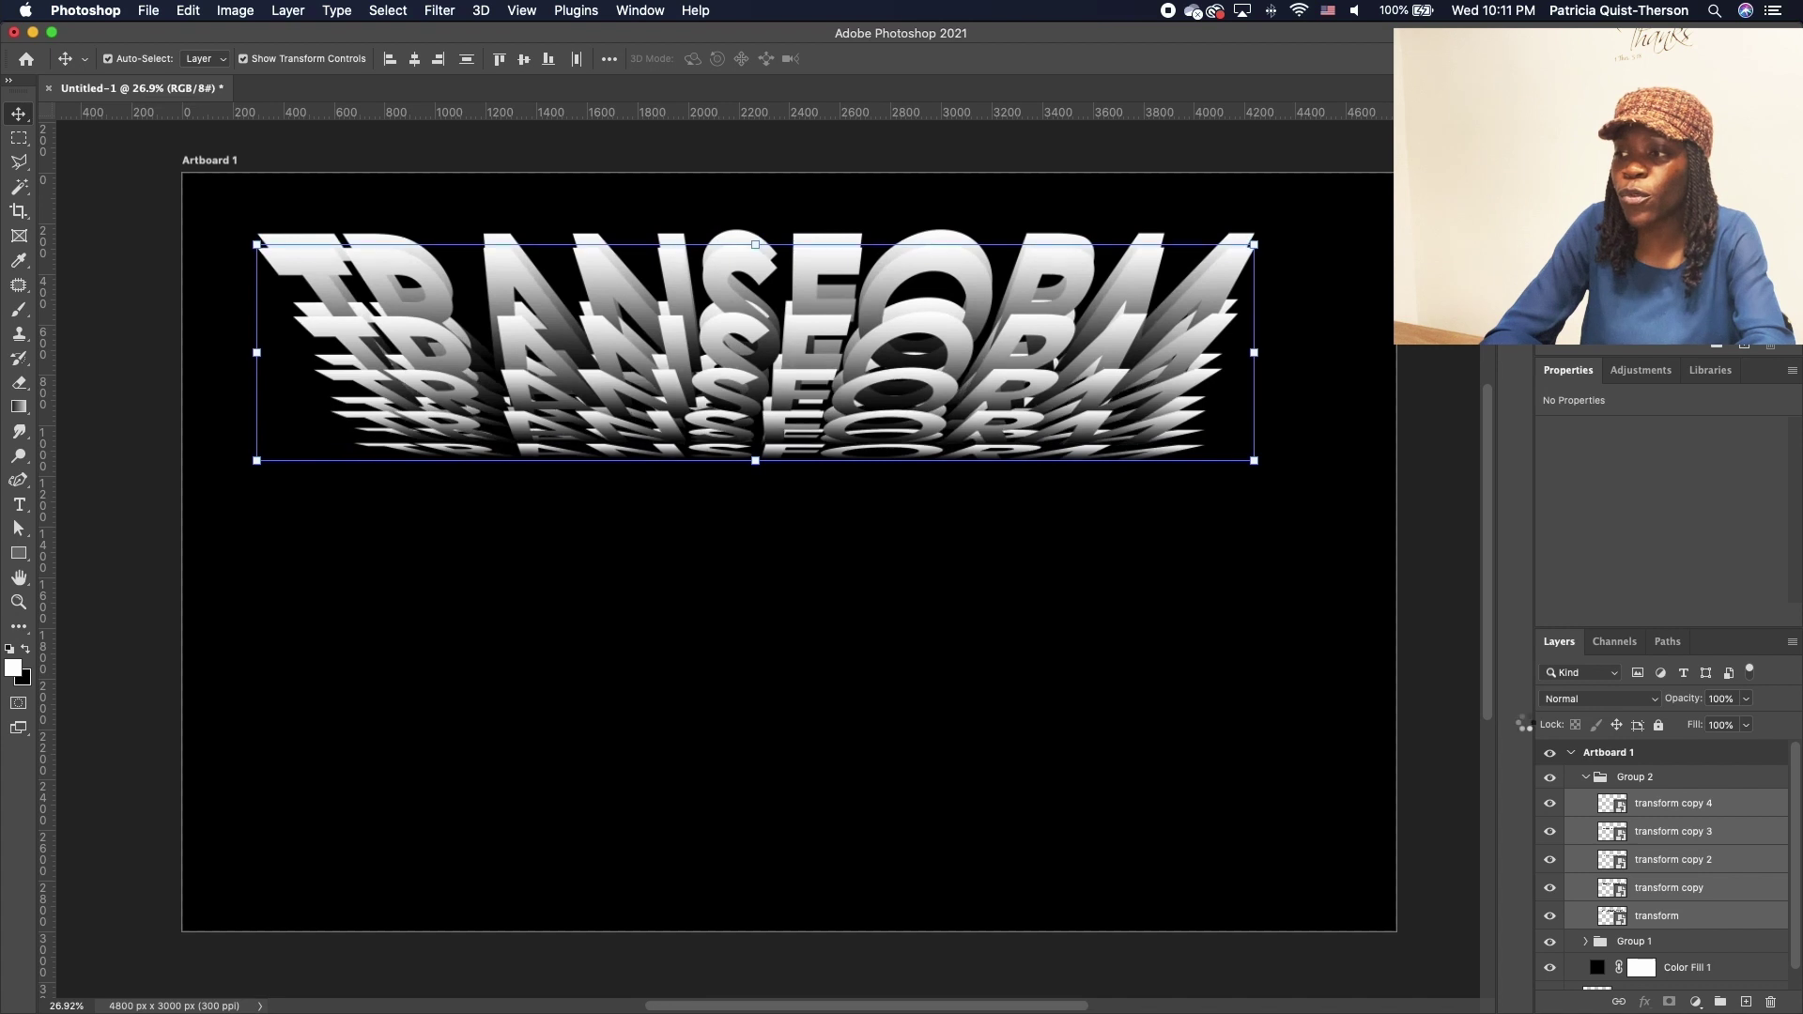
key(shift+Down)
key(shift+Down)
key(shift+Down)
key(shift+Down)
key(shift+Down)
key(shift+Down)
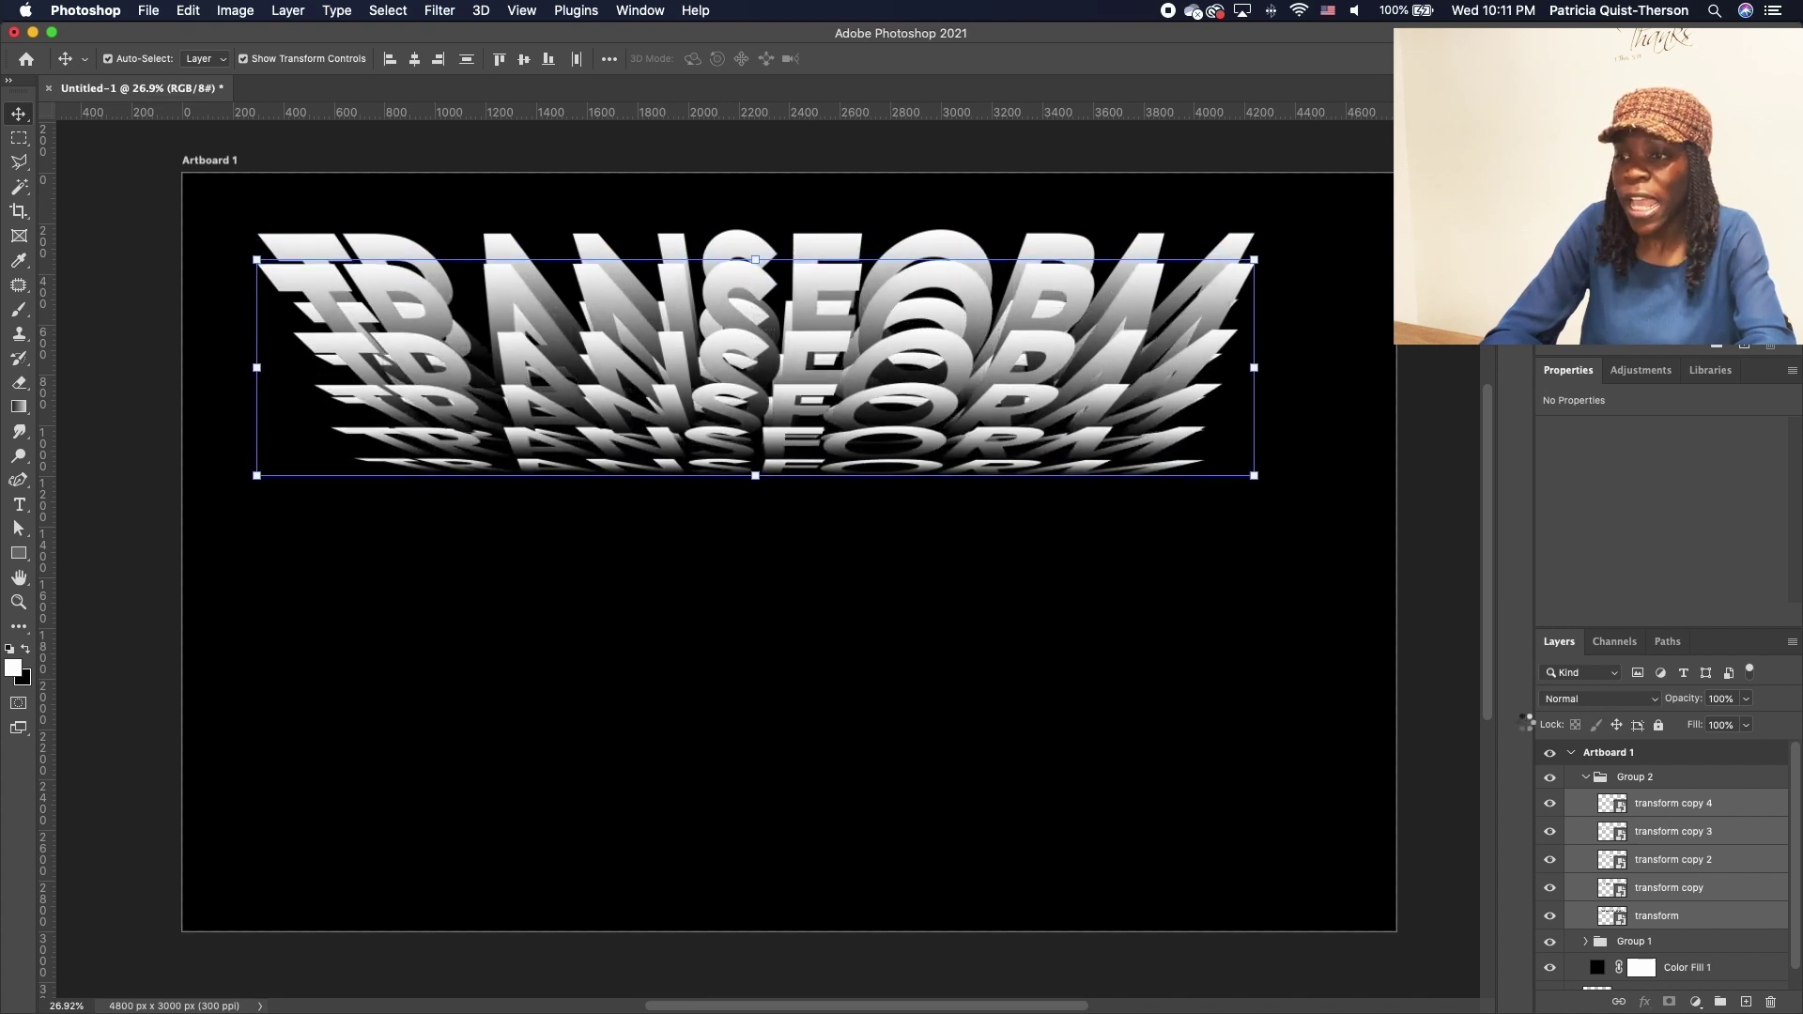
key(shift+Down)
key(shift+Down)
key(shift+Down)
key(shift+Down)
key(shift+Down)
key(shift+Down)
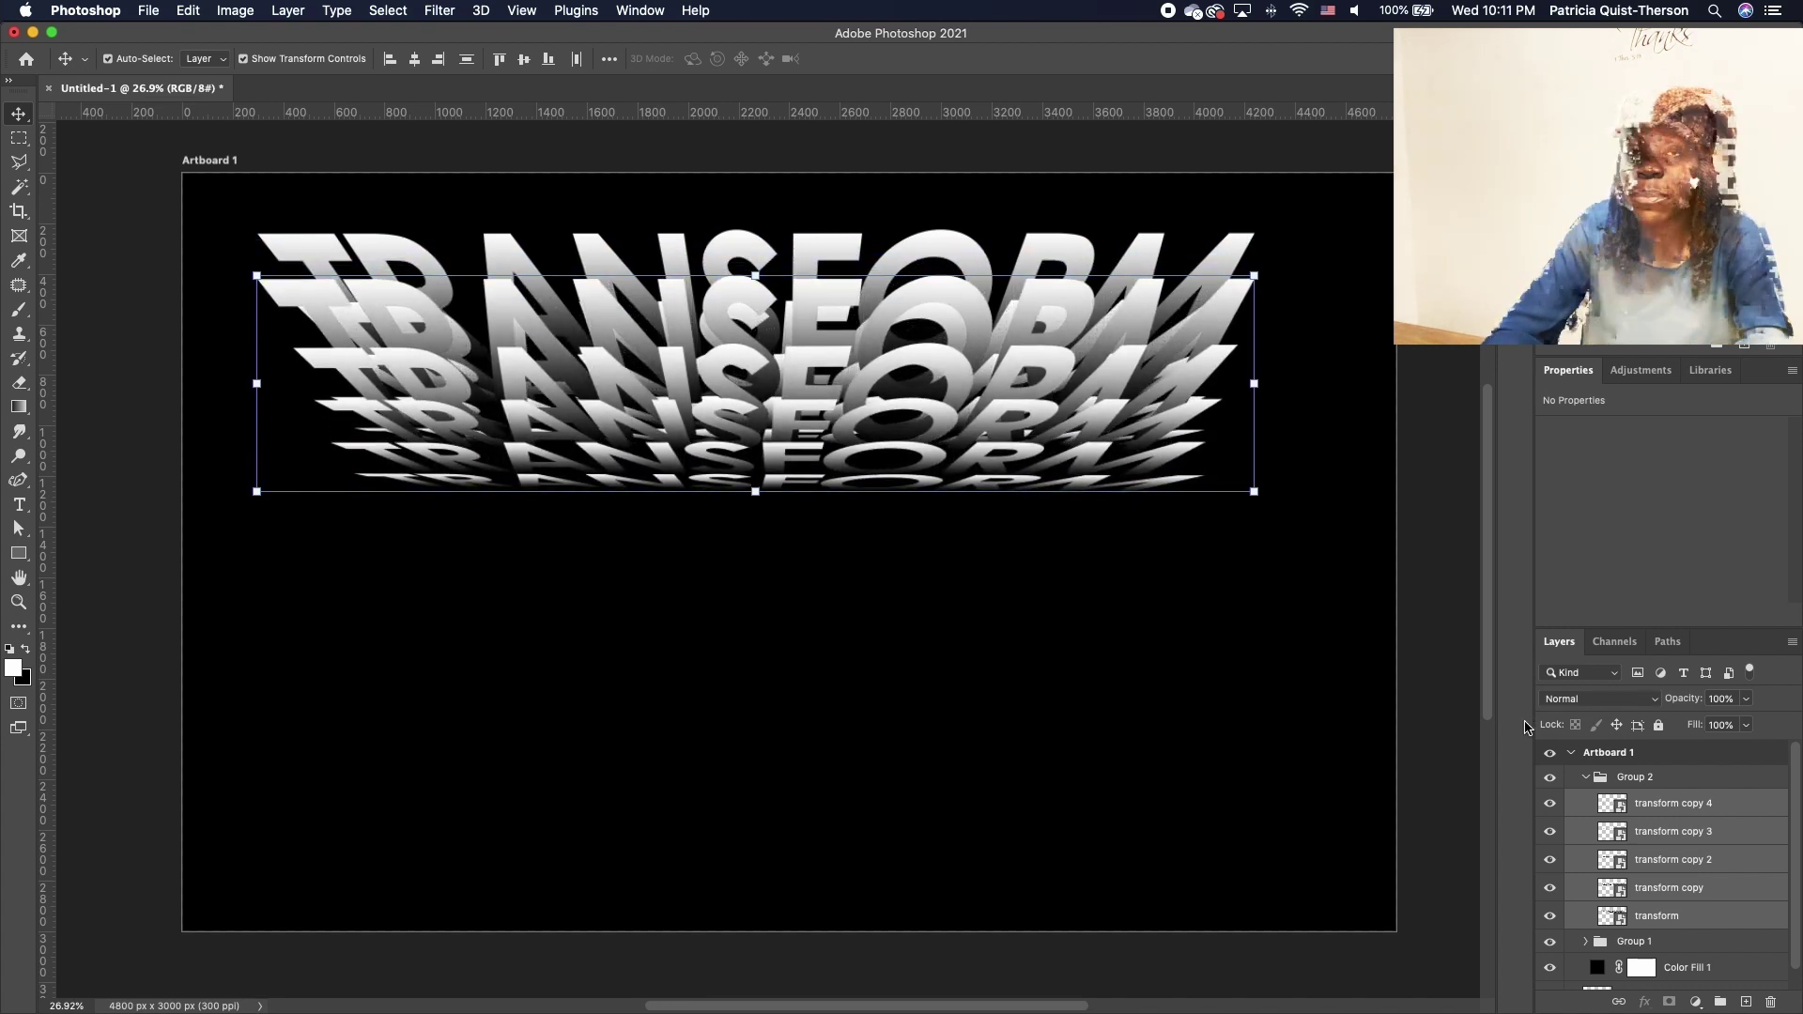
key(shift+Down)
key(shift+Down)
key(shift+Down)
key(shift+Down)
key(shift+Down)
key(shift+Down)
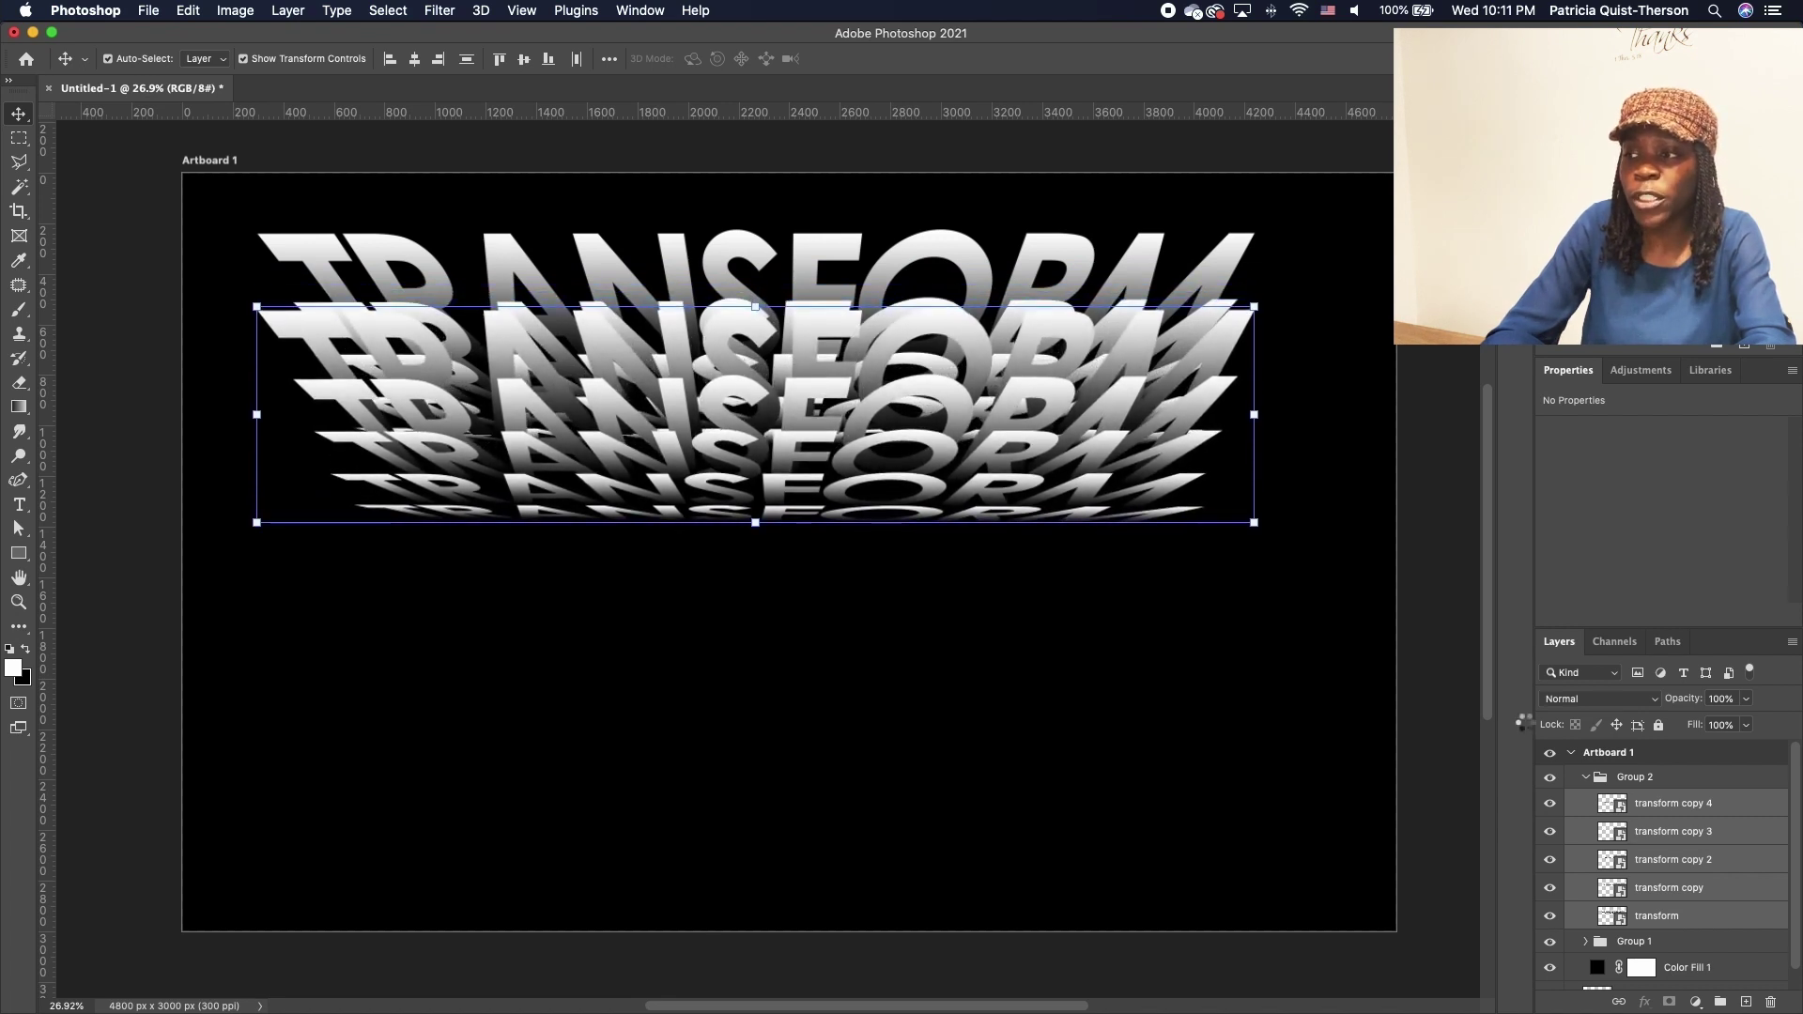
drag(952, 526, 935, 701)
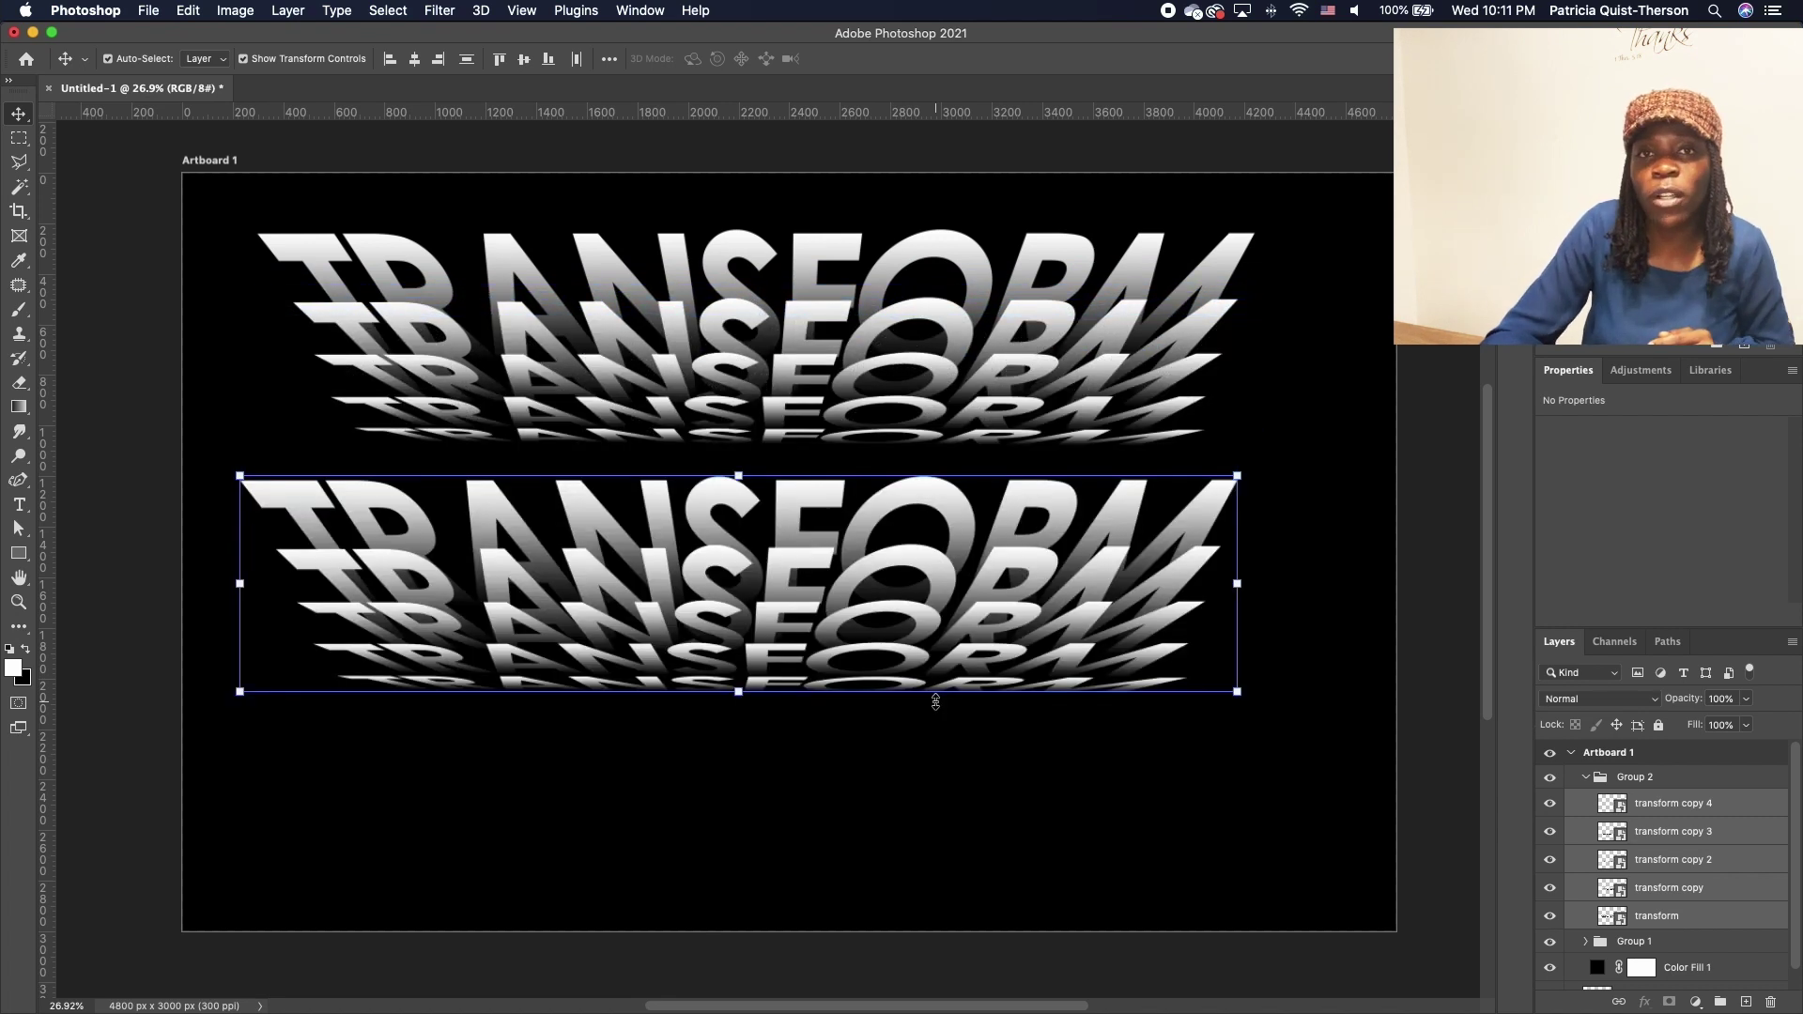
- Flip the Group 2 text layers vertically so they mirror the stack above
click(198, 14)
mouse_move(385, 451)
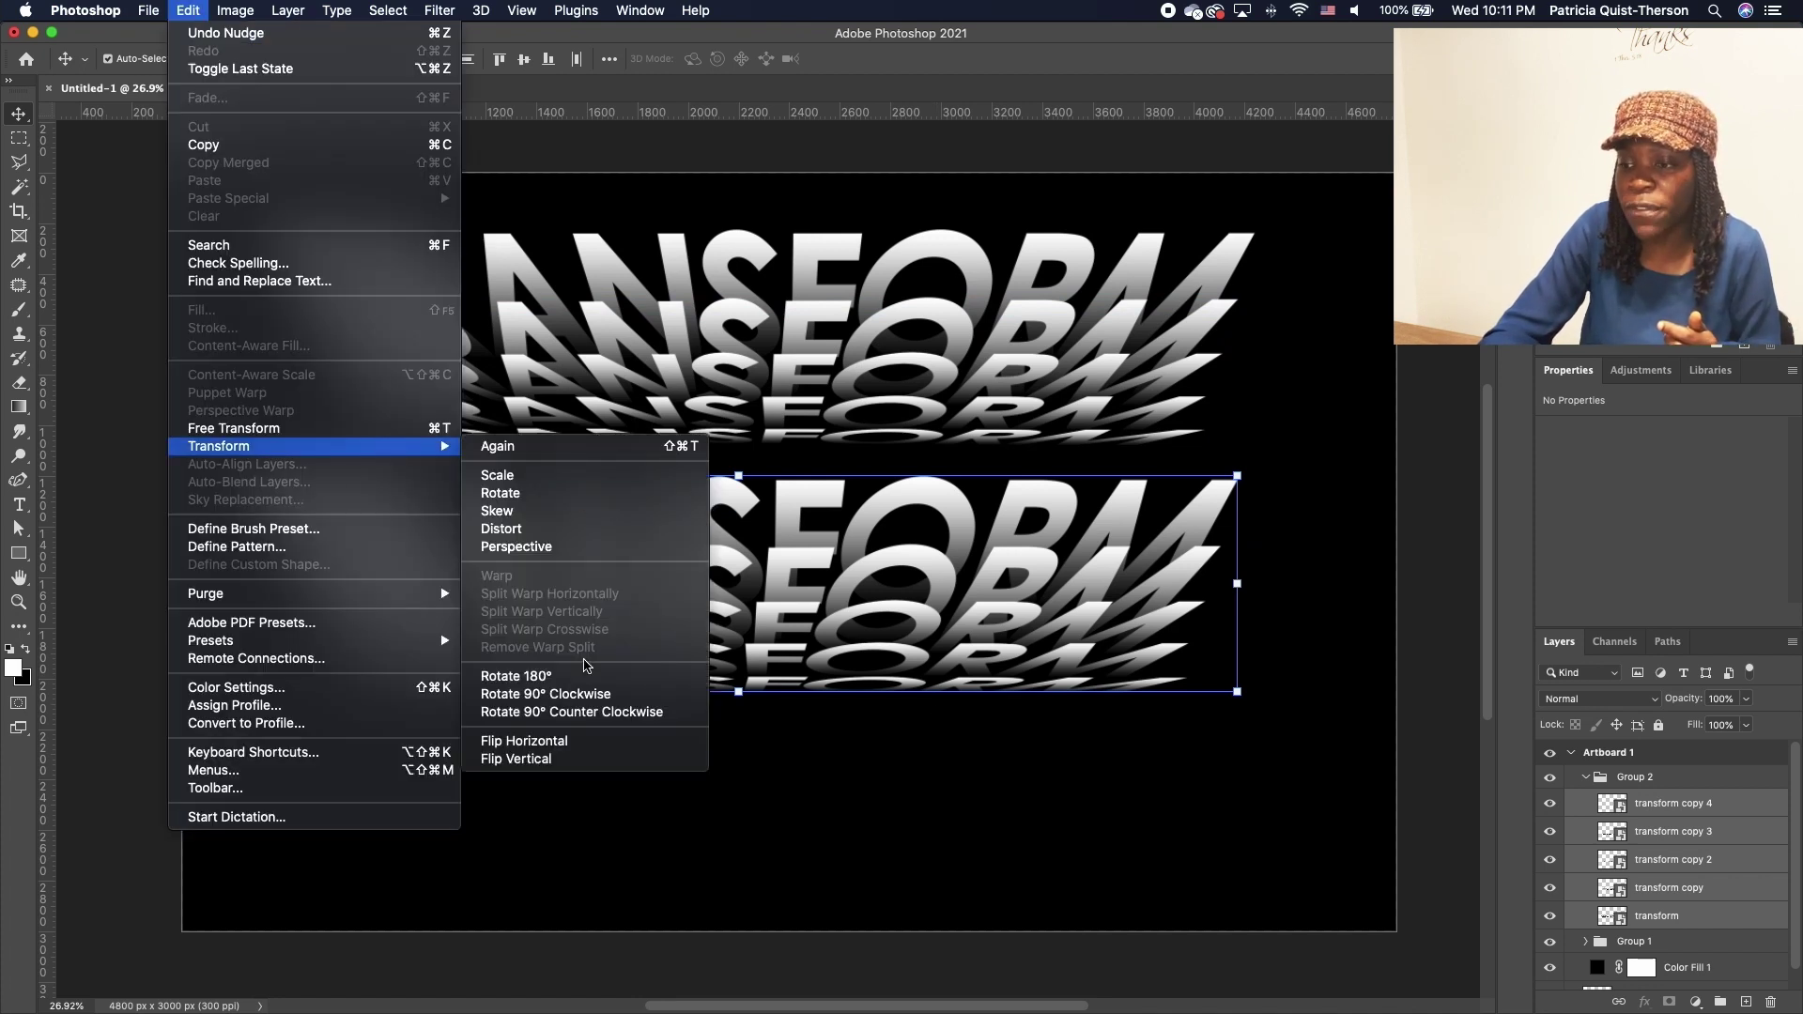
click(567, 761)
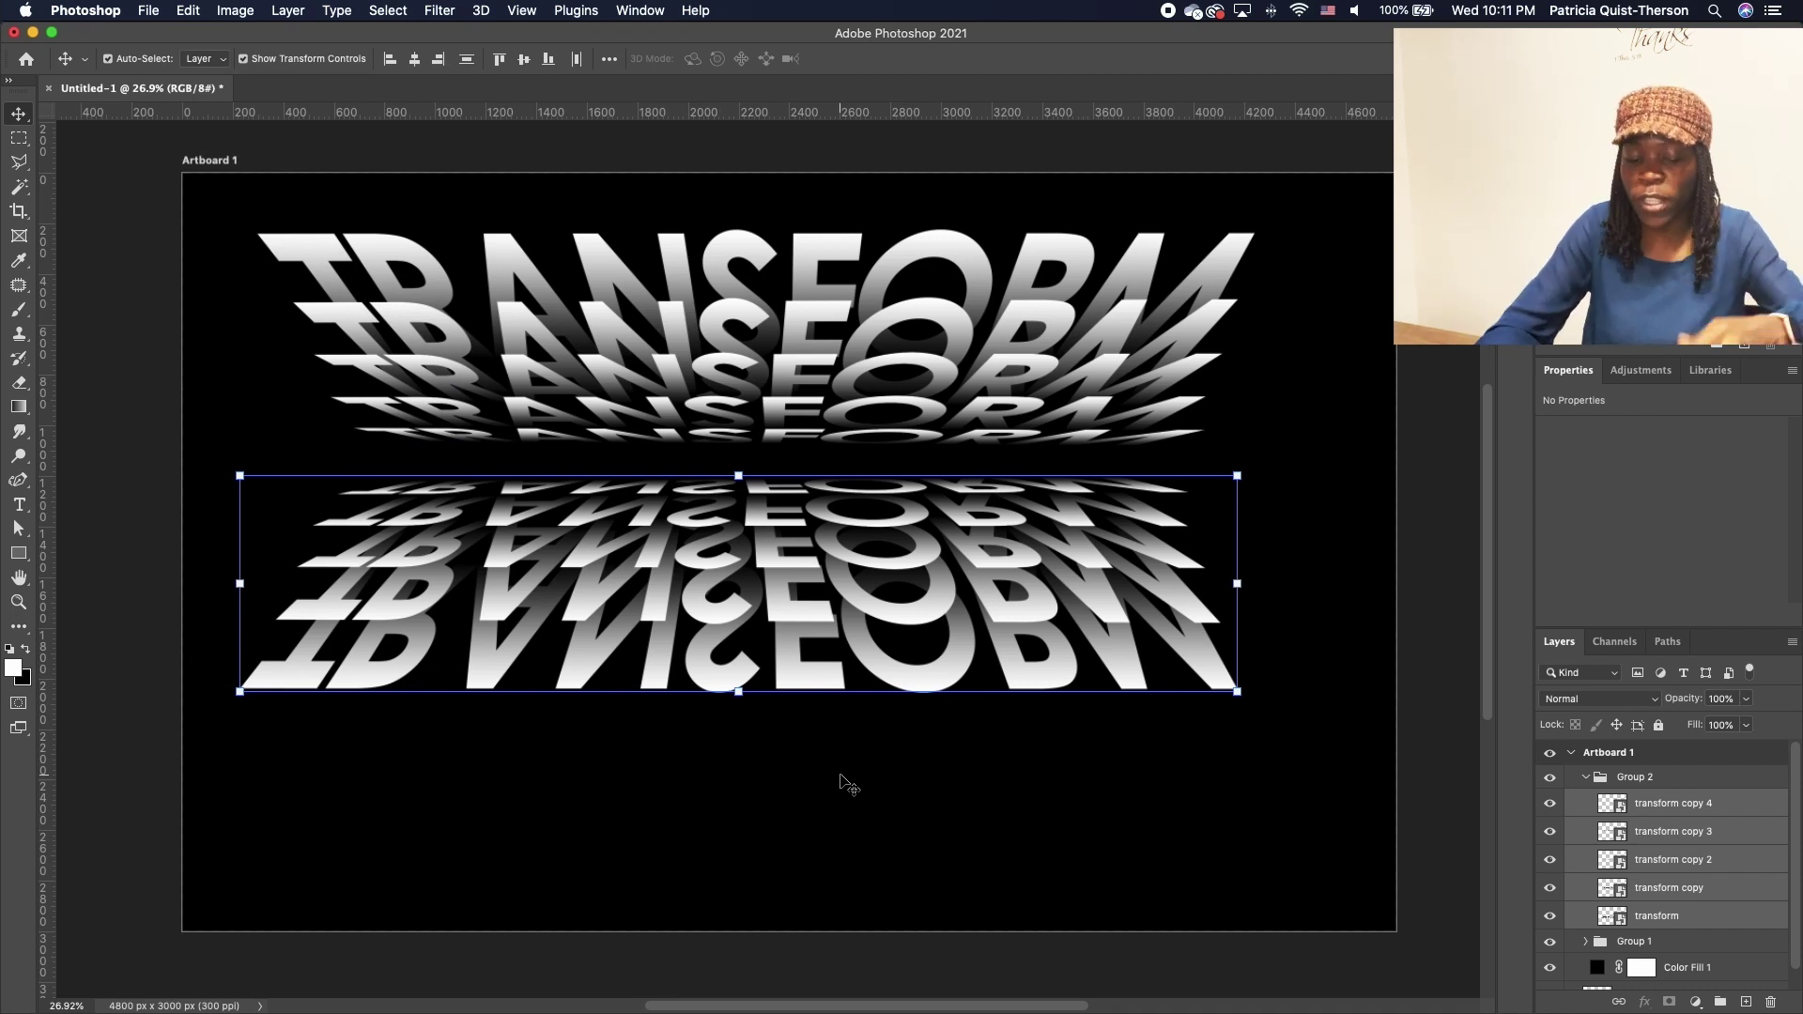
- Nudge the flipped text stack upward until its narrow edge meets the base of the original stack
key(shift+Up)
key(shift+Up)
key(shift+Up)
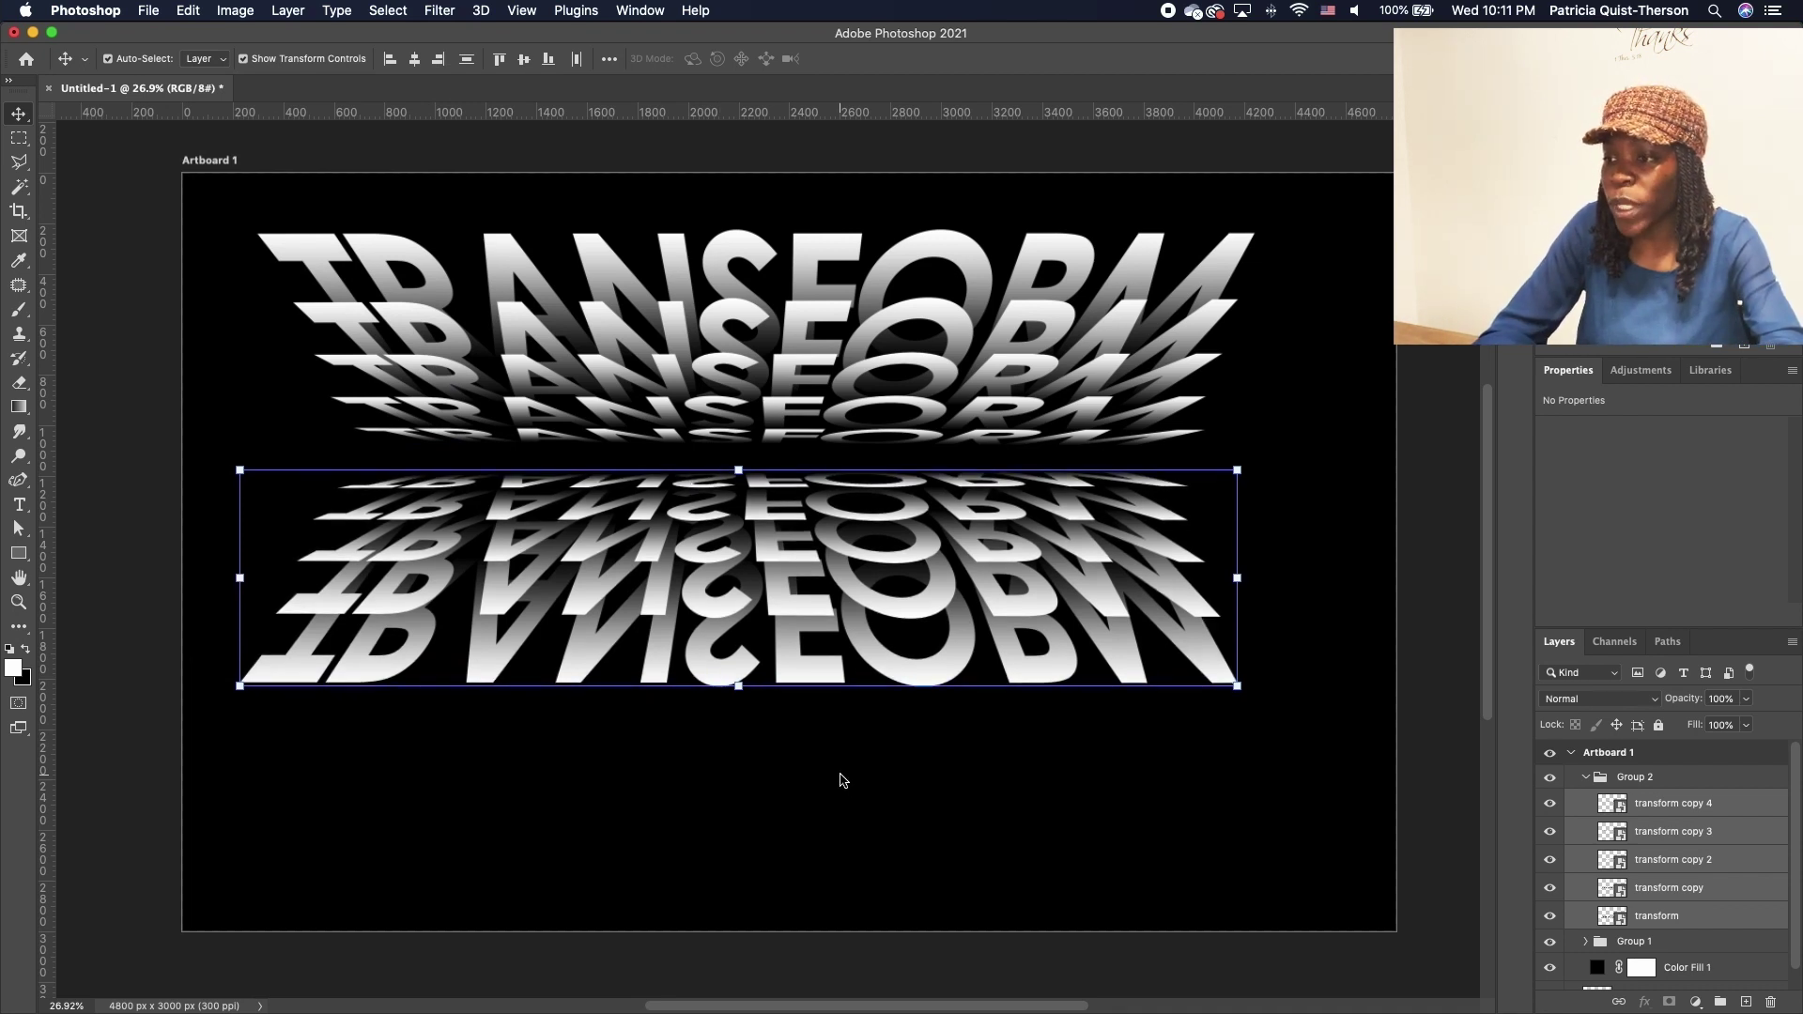
key(shift+Up)
key(shift+Up)
key(shift+Up)
key(shift+Up)
key(shift+Up)
key(shift+Up)
key(shift+Up)
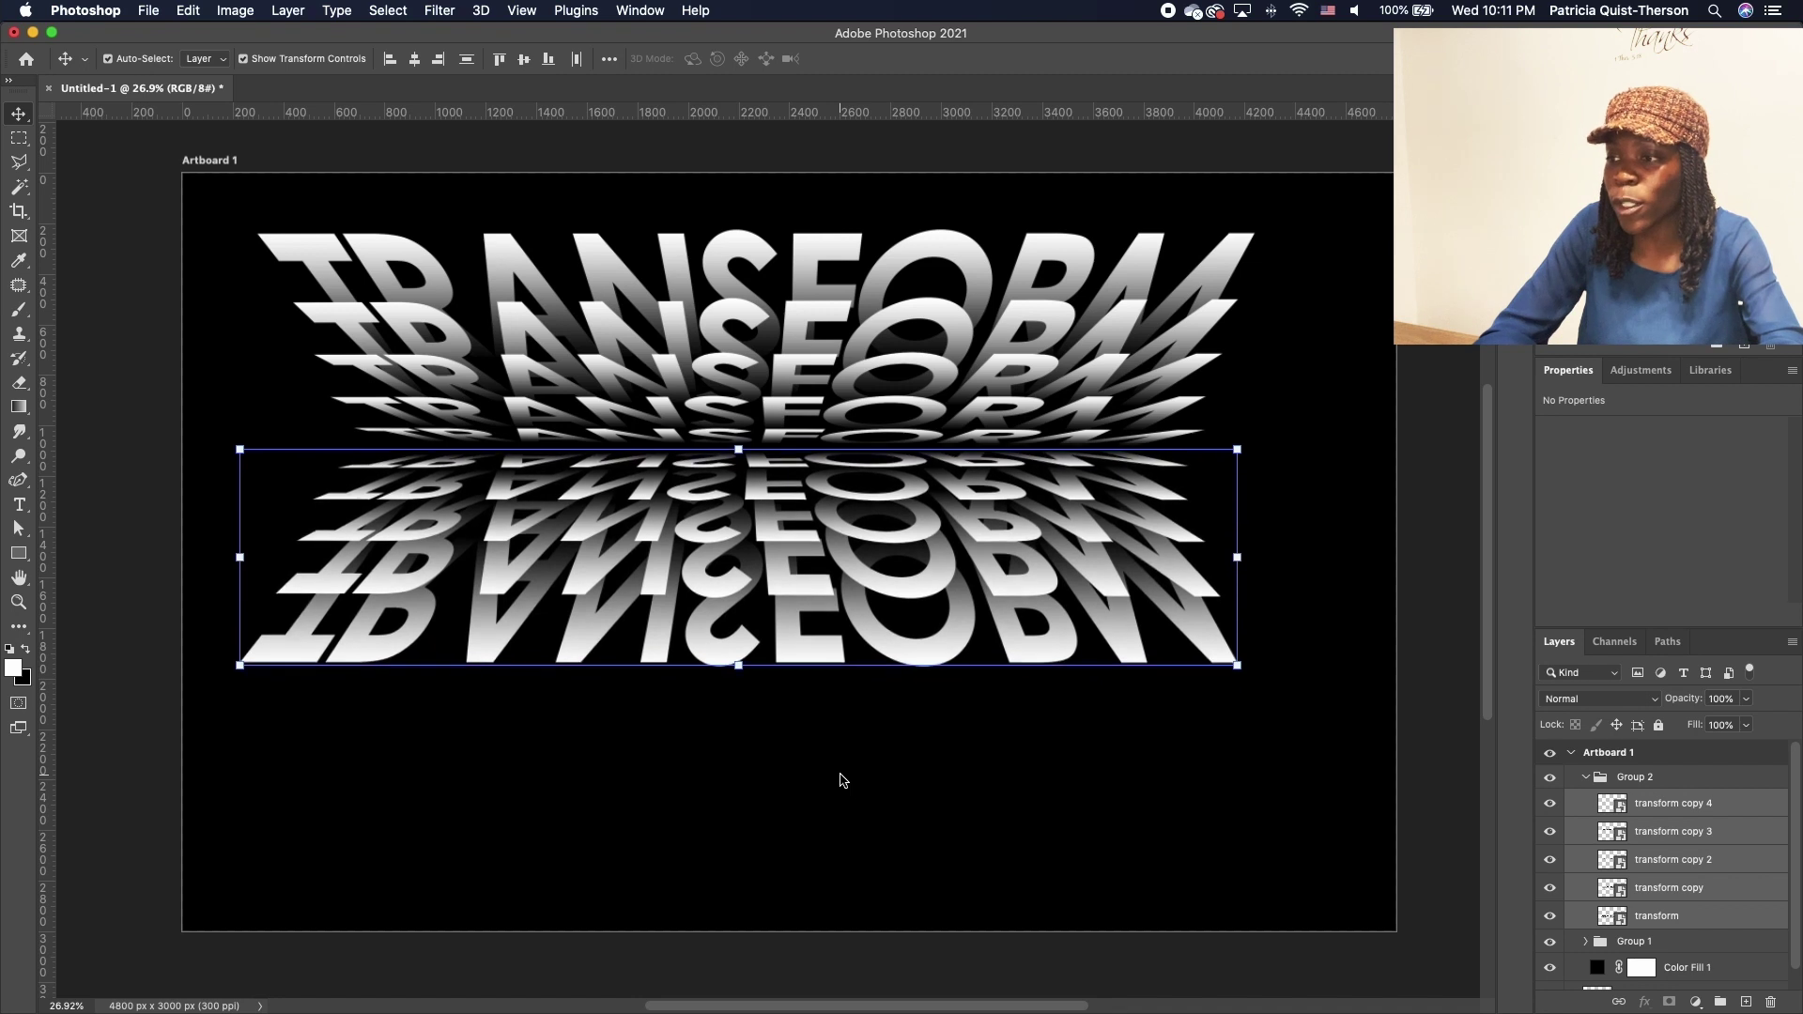
key(shift+Up)
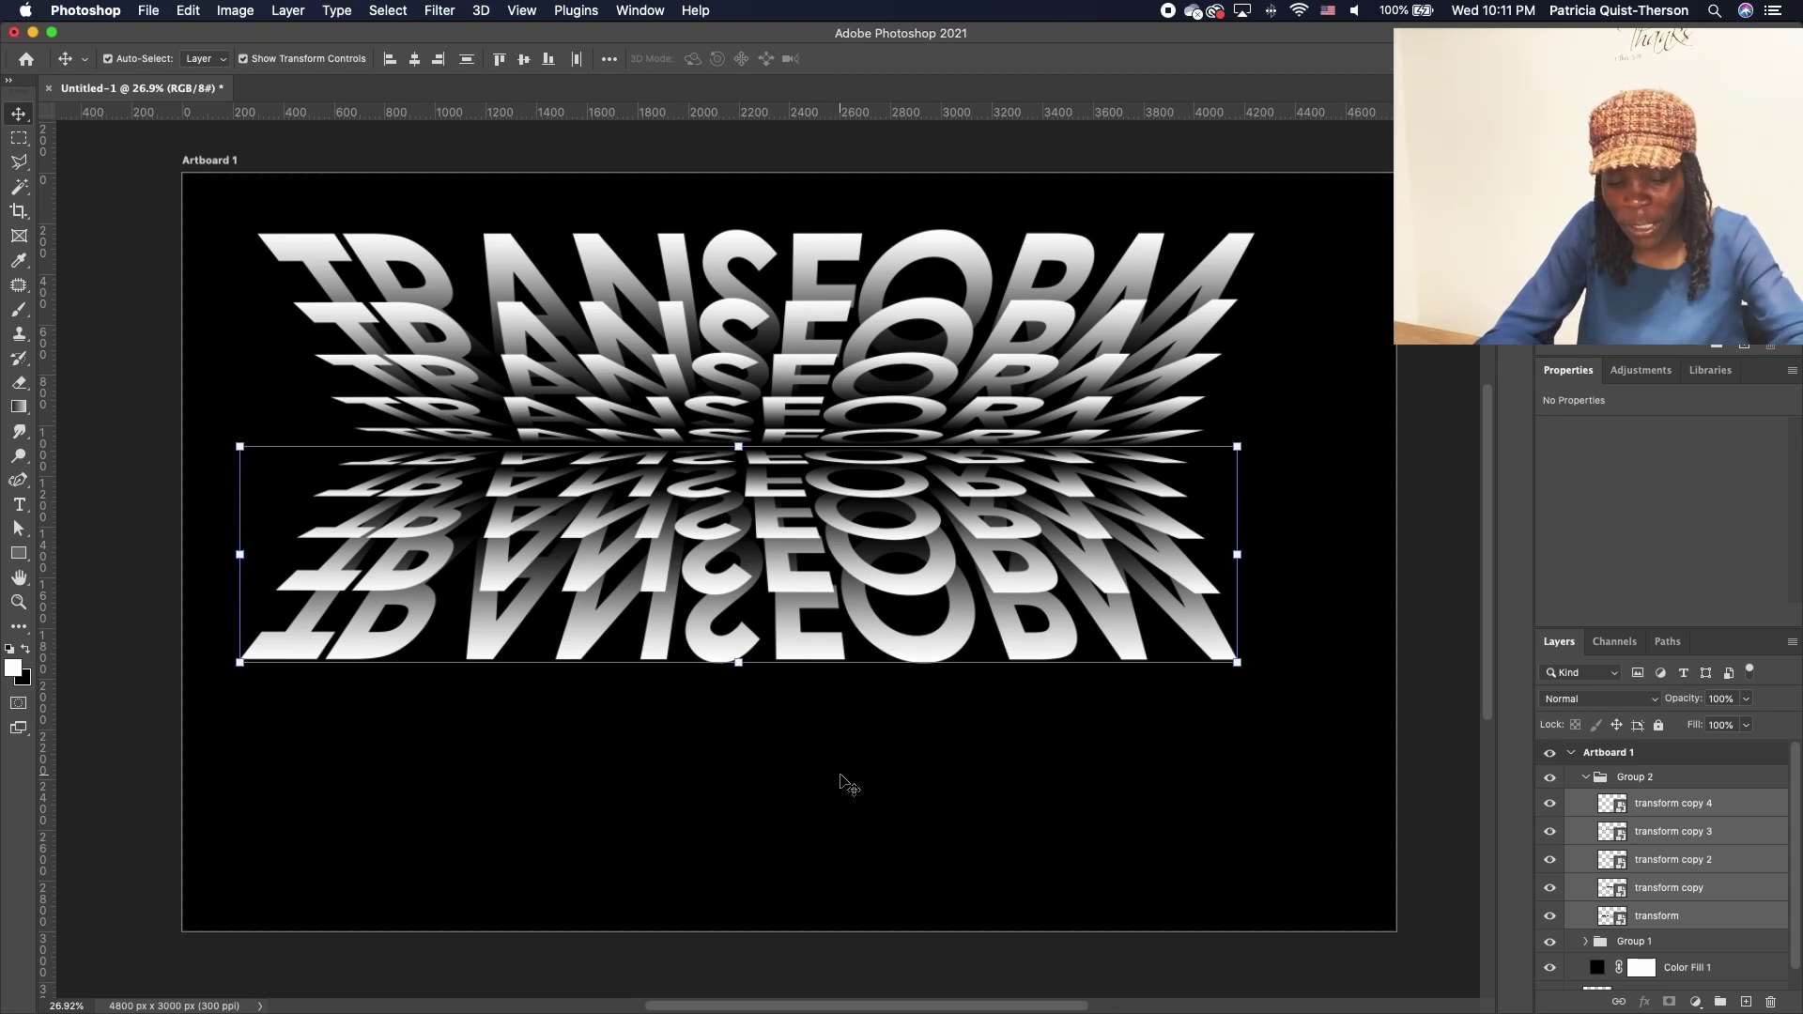
- Fine-tune the flipped stack's height, nudging it up and slightly back down so the two halves meet at the mirror line
key(Up)
key(Up)
key(Up)
key(Up)
key(Up)
key(Up)
key(Up)
key(Up)
key(Up)
key(Up)
key(Up)
key(Up)
key(Up)
key(Up)
key(Up)
key(Up)
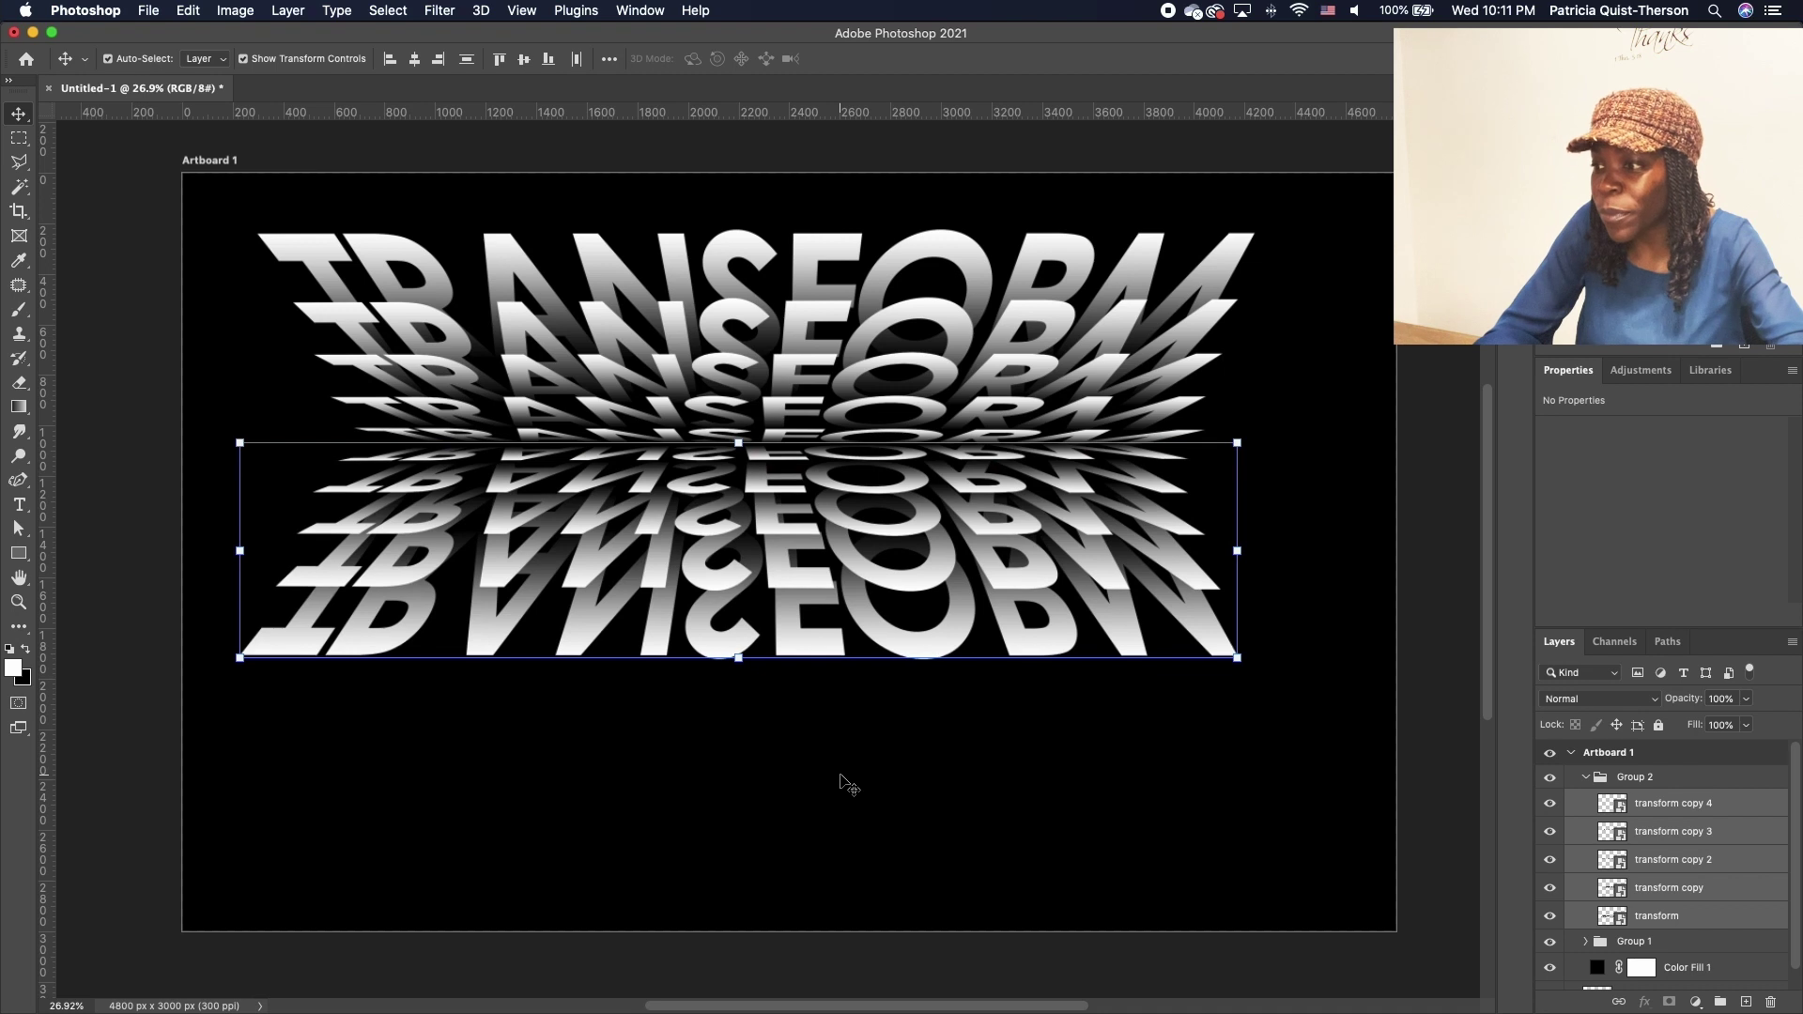
key(Down)
key(Down)
key(Down)
key(Down)
key(Down)
key(Down)
key(Down)
key(Down)
key(Down)
key(Down)
key(Down)
key(Down)
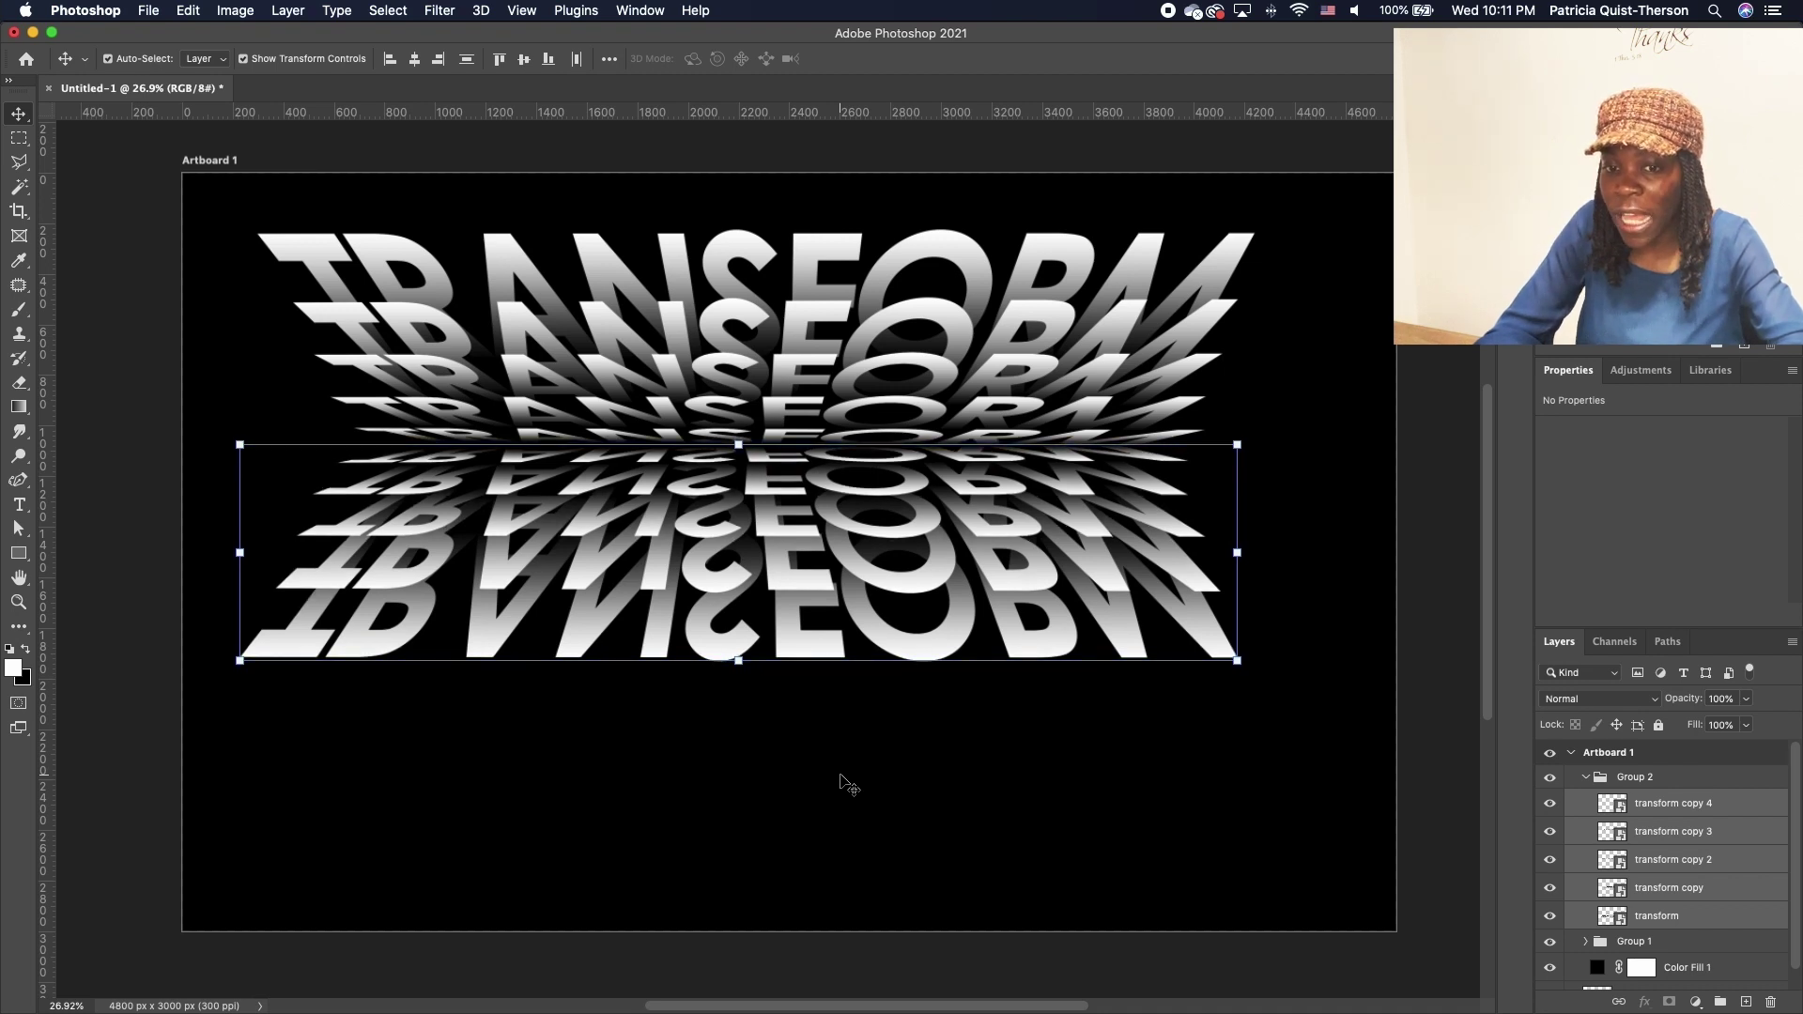
click(1019, 871)
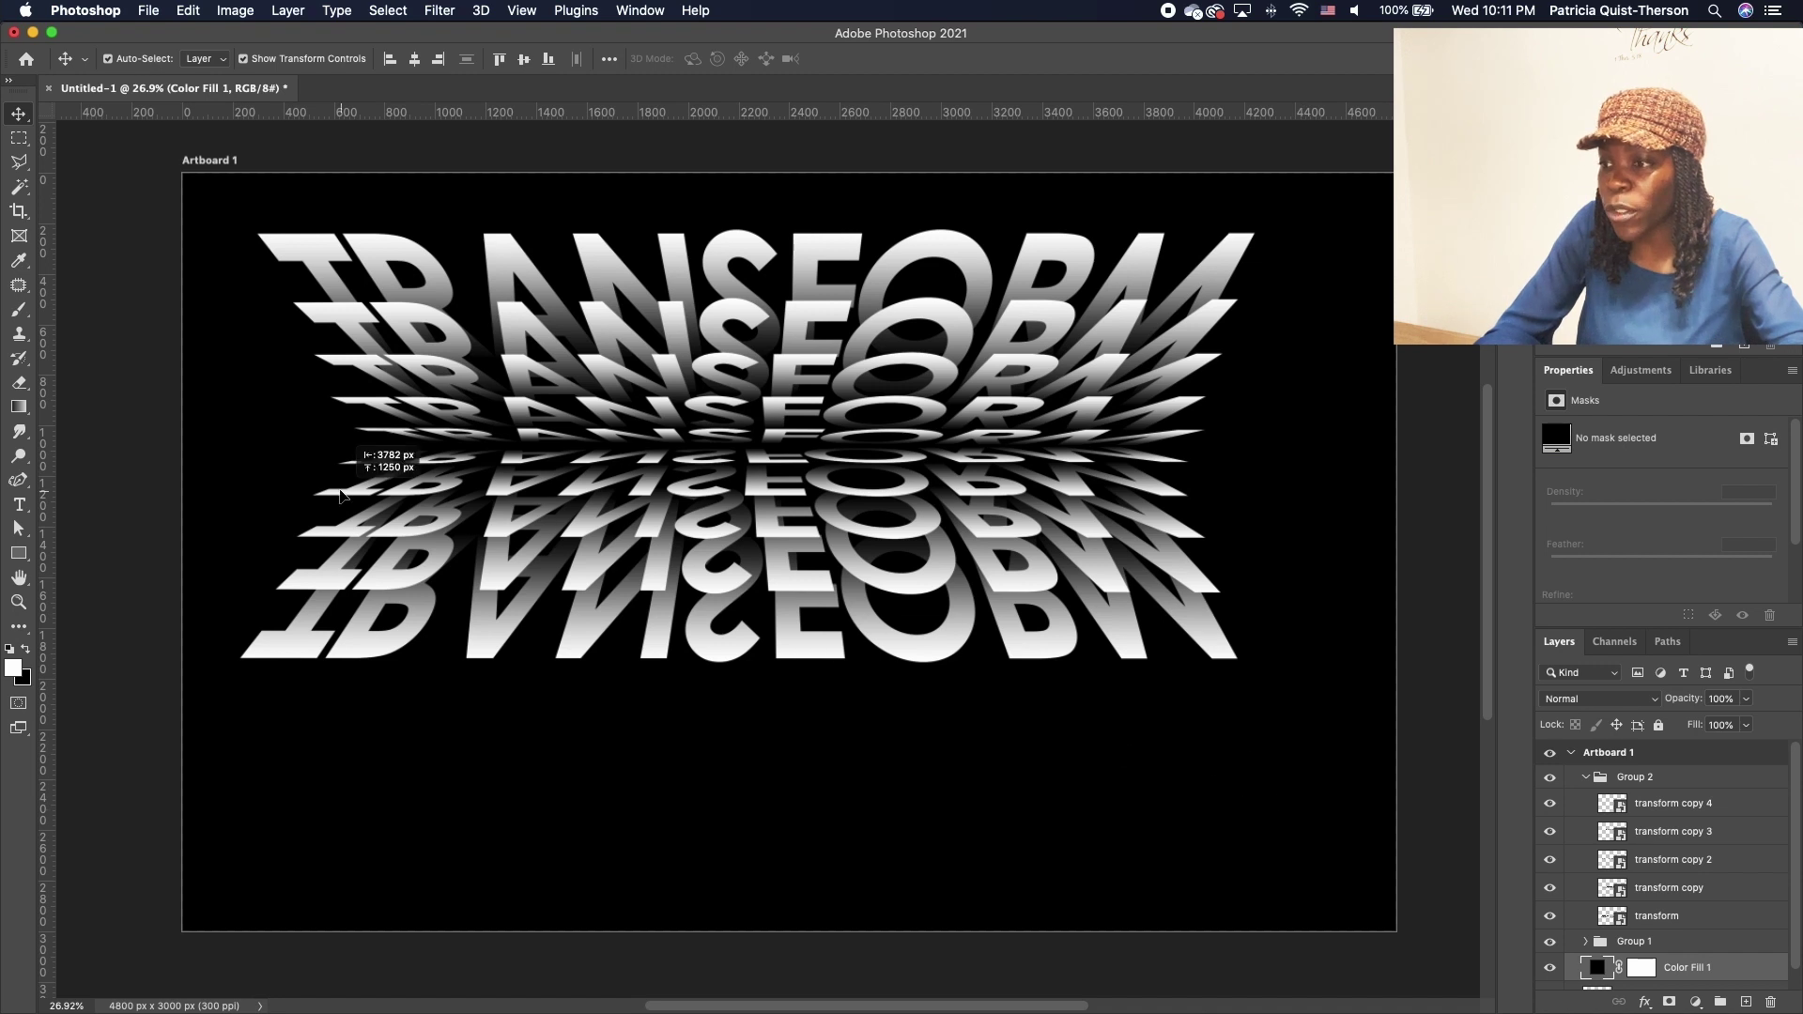
- Select Group 1 and Group 2 together and move the whole mirrored text toward the centre of the artboard
click(1585, 777)
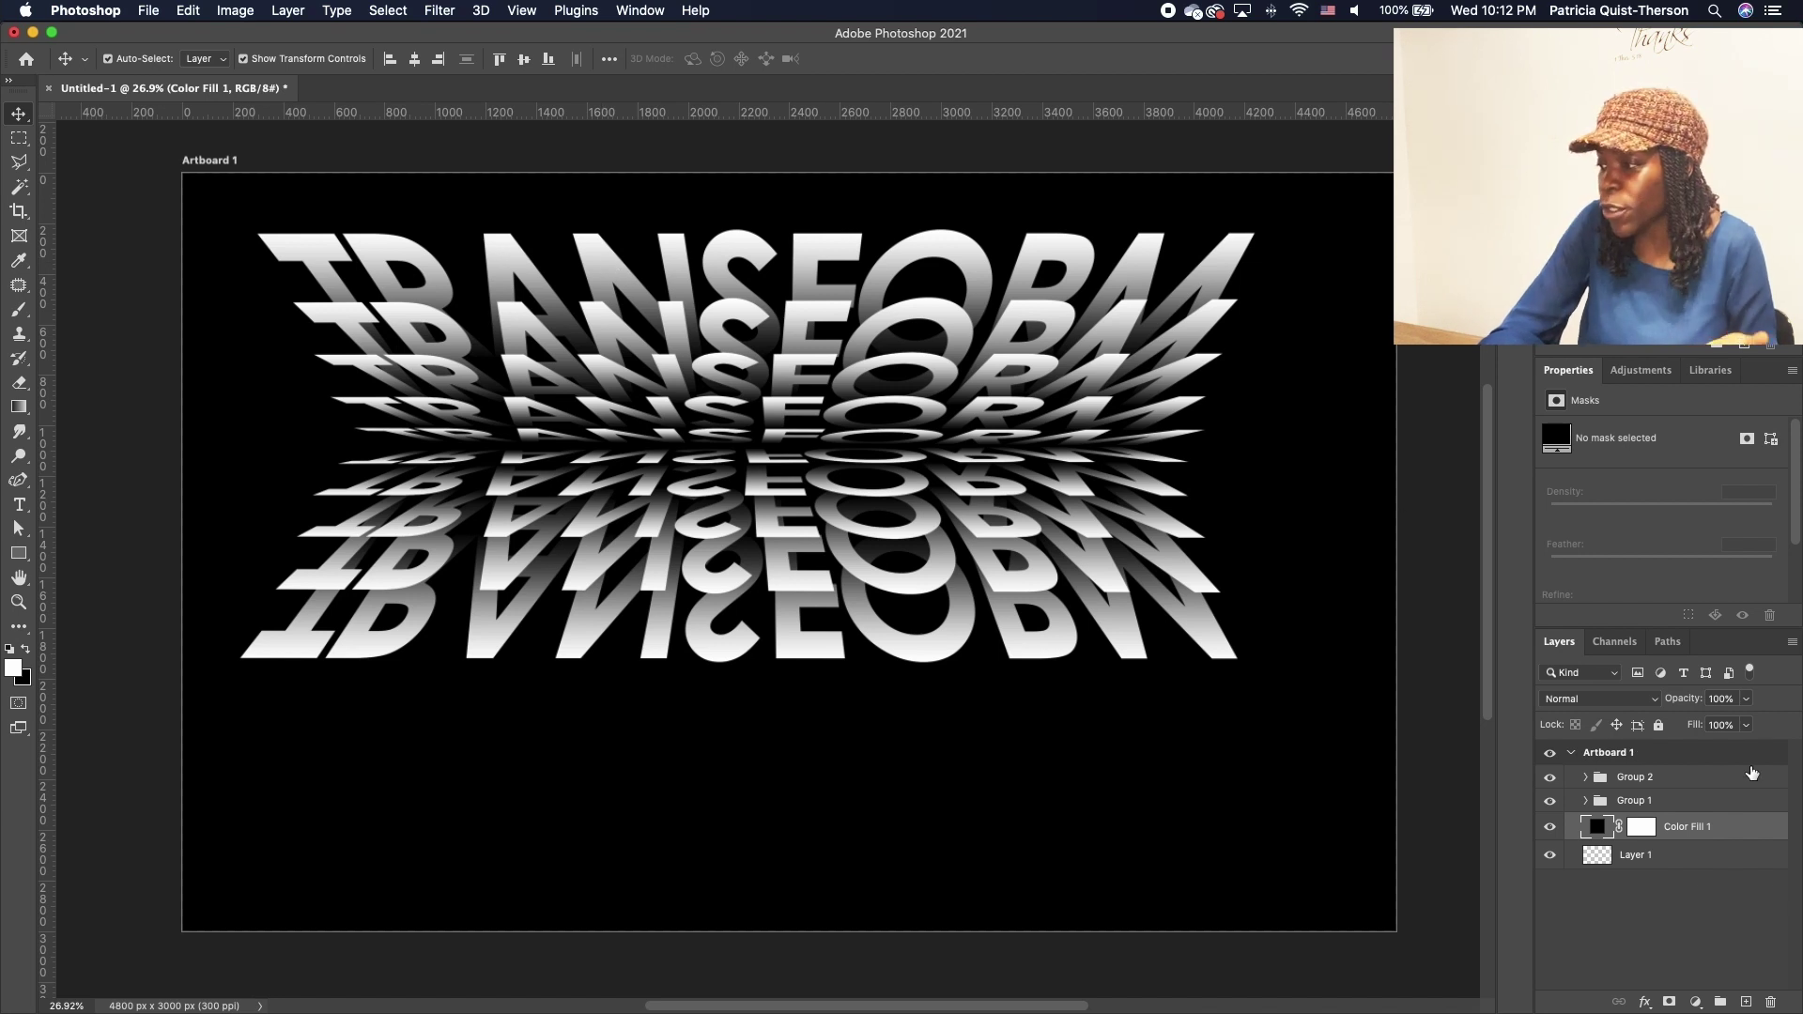
click(1689, 803)
shift+click(1691, 780)
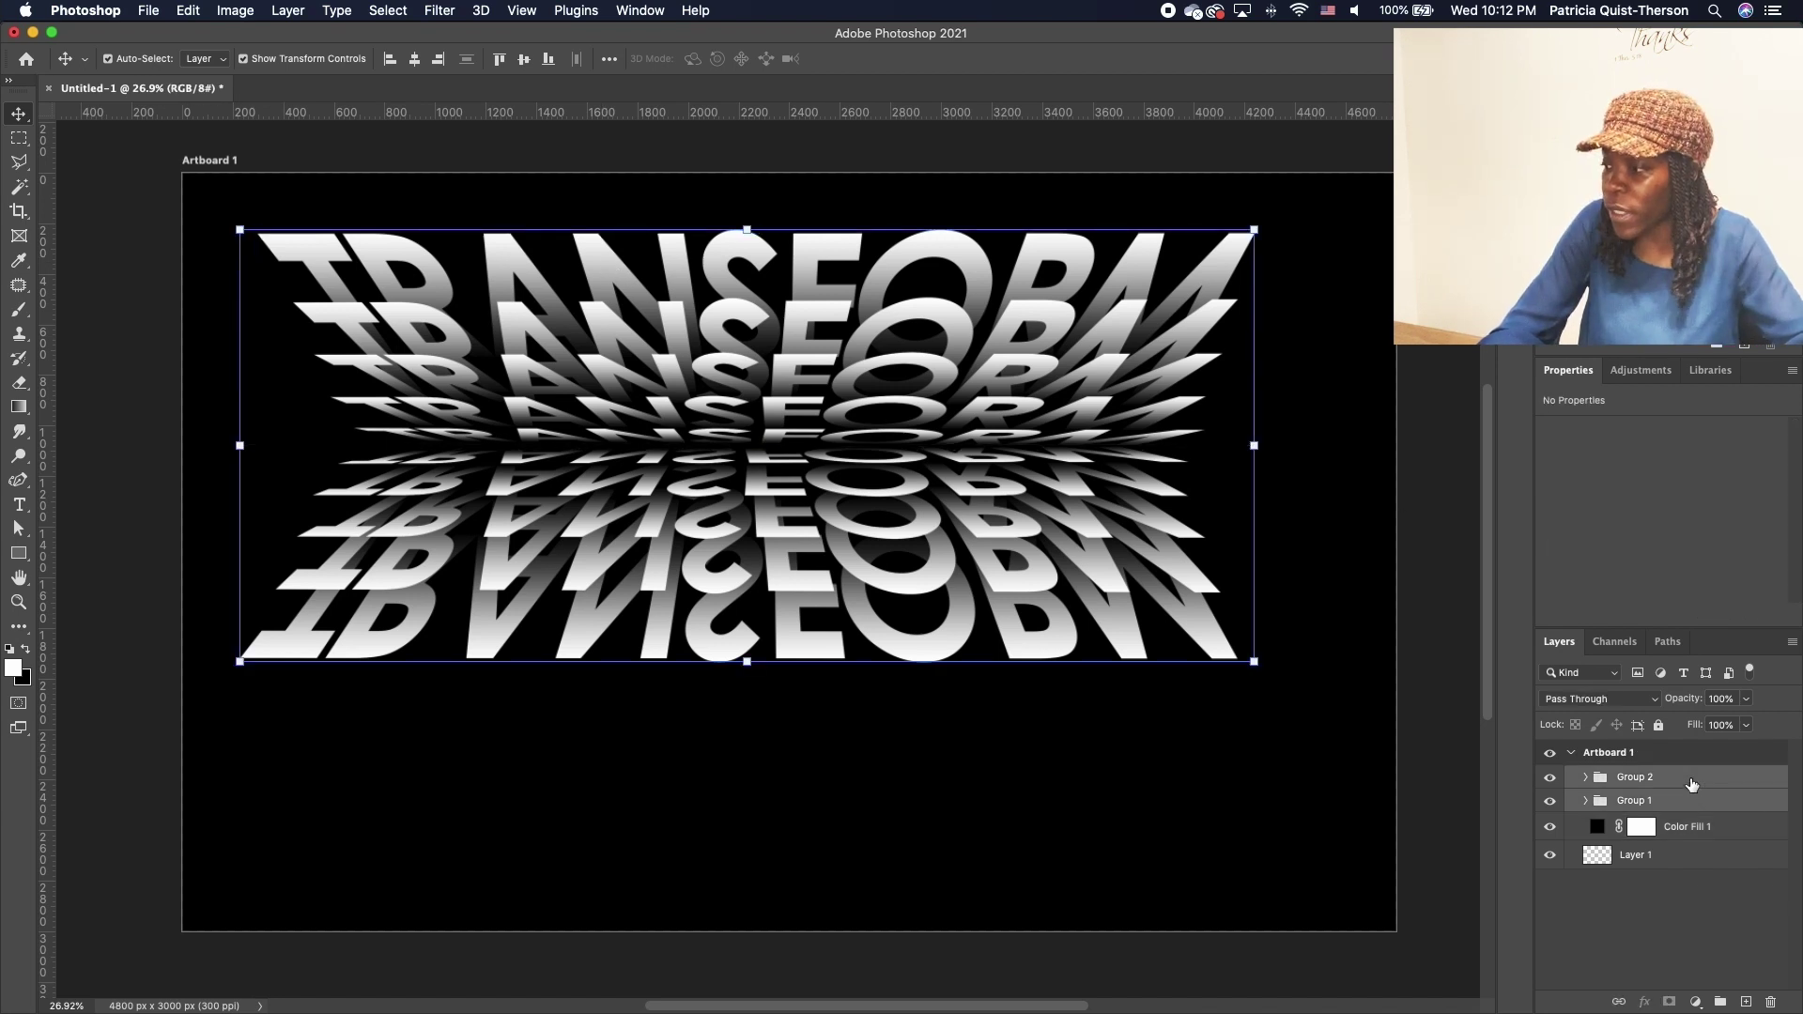
drag(1062, 624, 1123, 720)
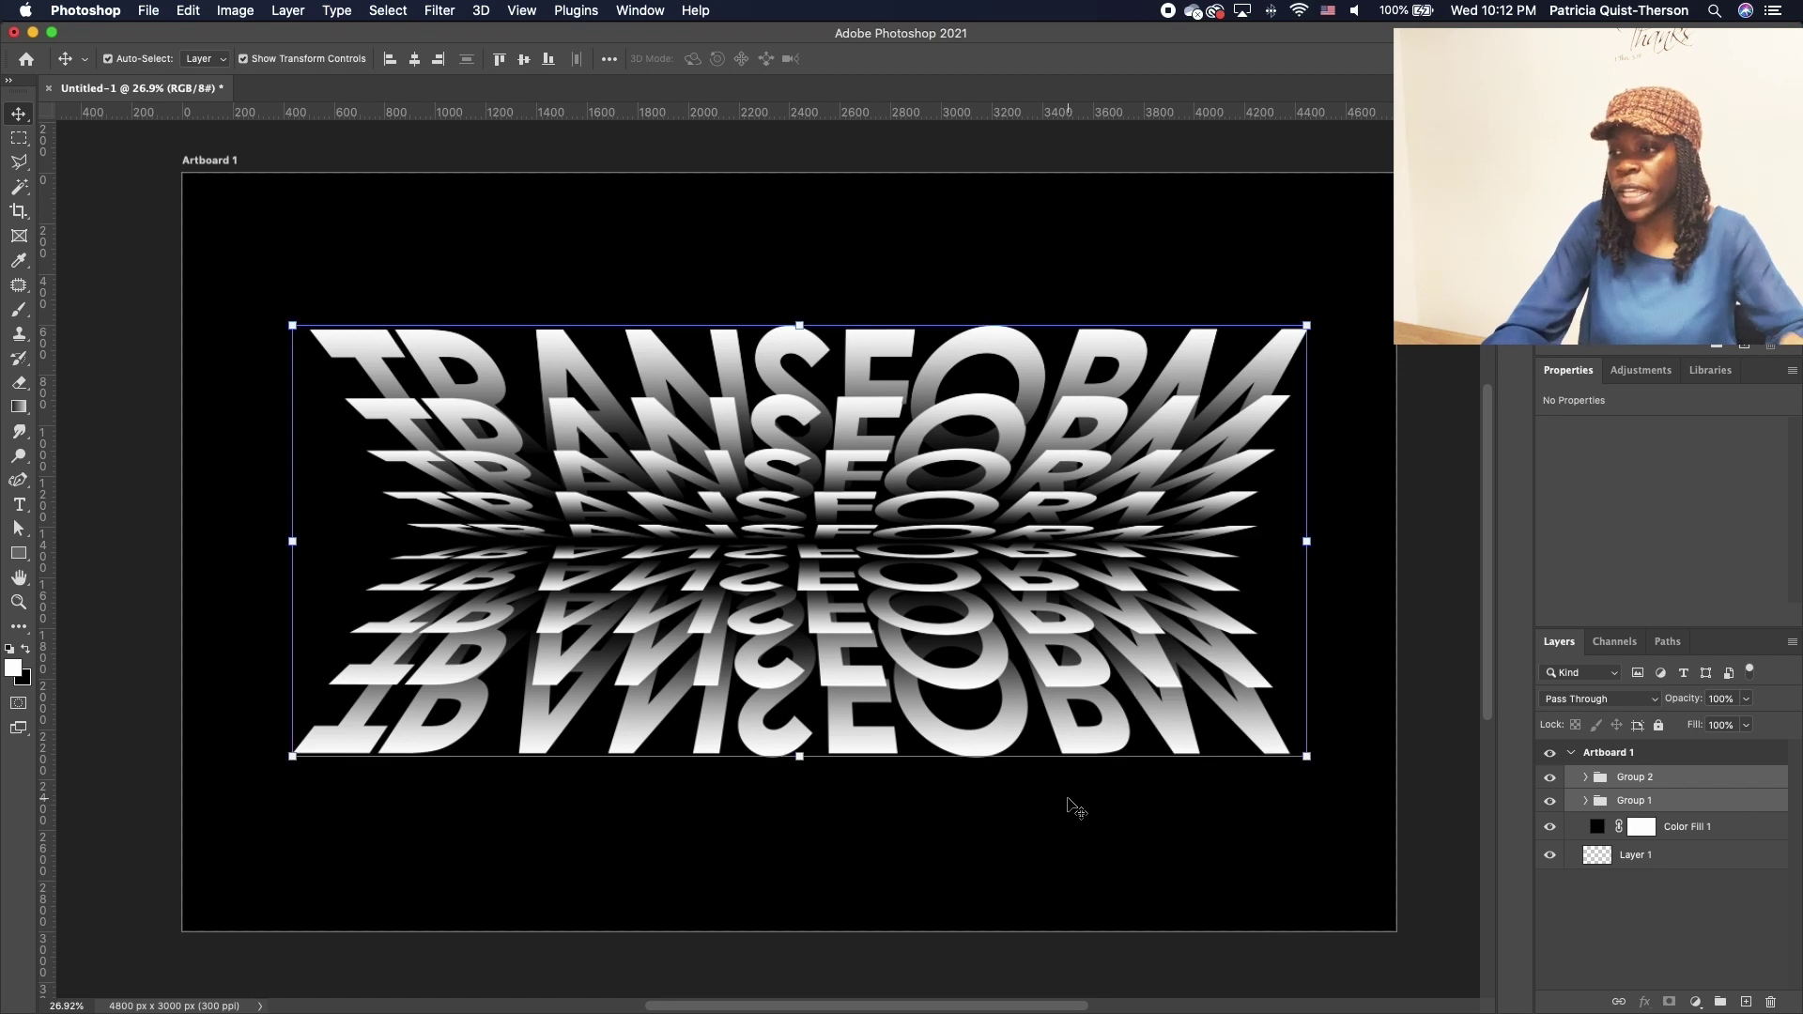
- Select all five text layers in Group 2 and nudge them right to line up horizontally with the upper stack
click(1687, 826)
click(1669, 762)
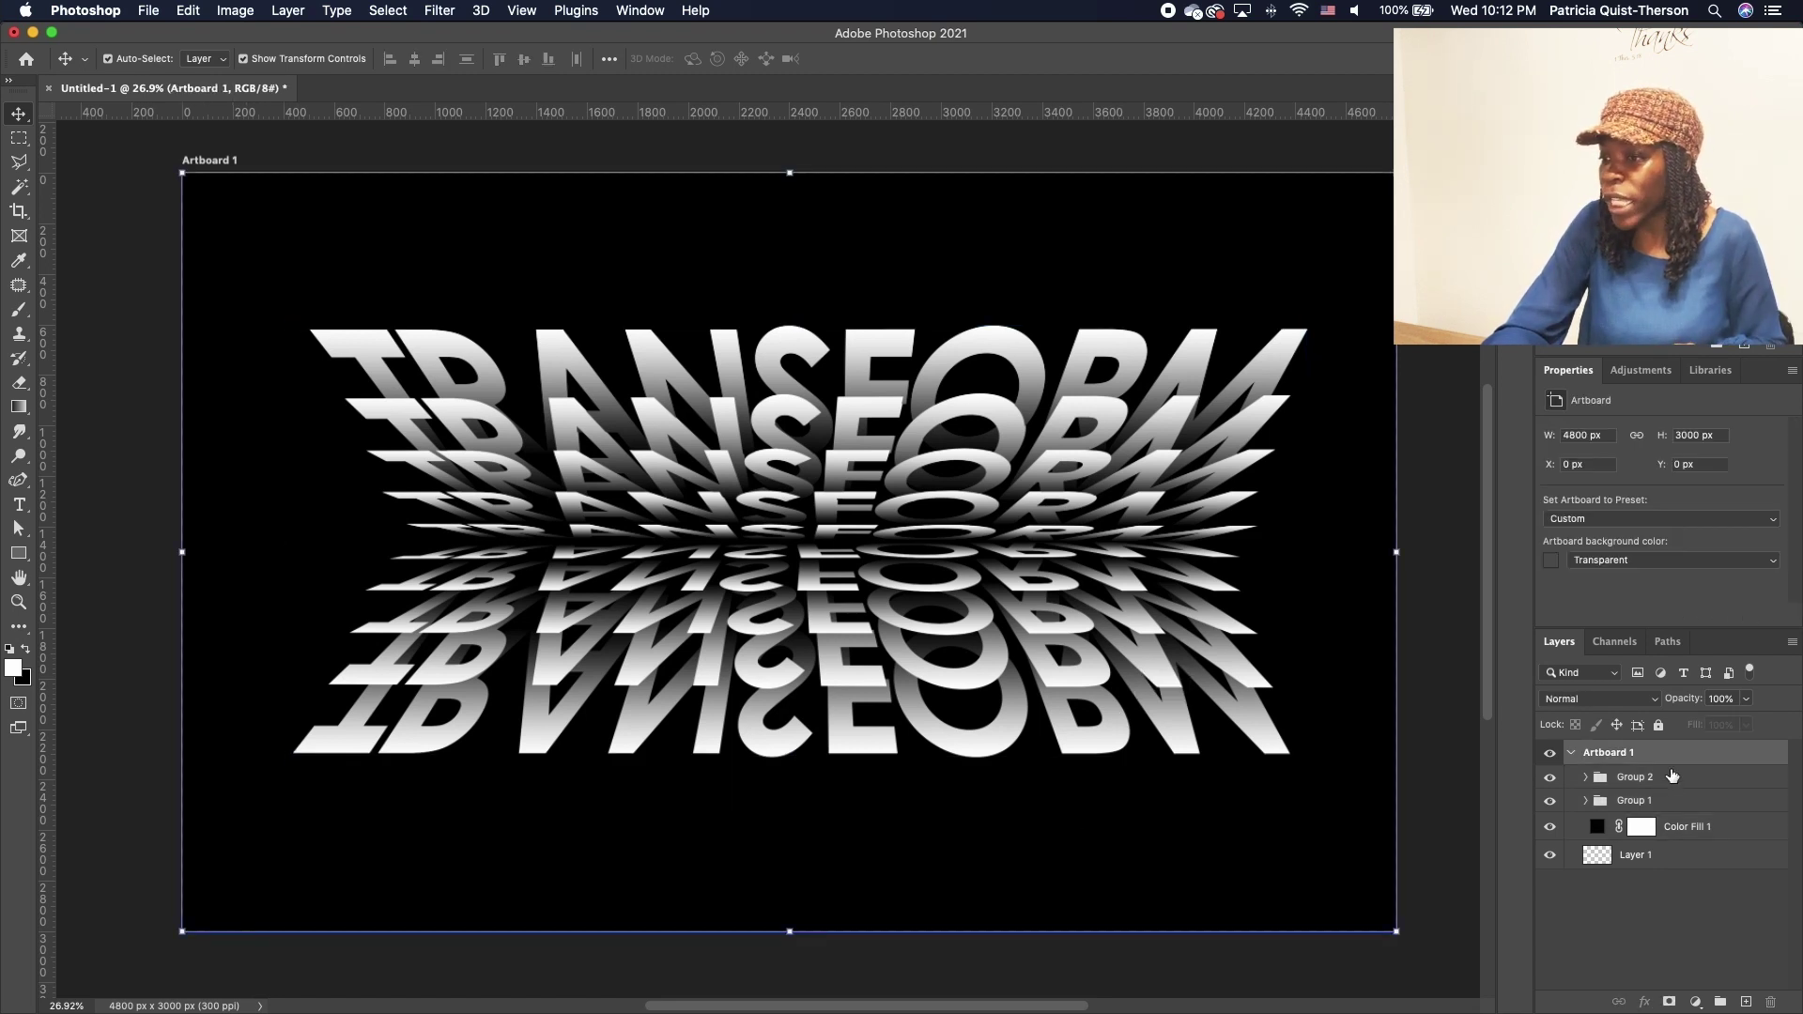
click(1585, 777)
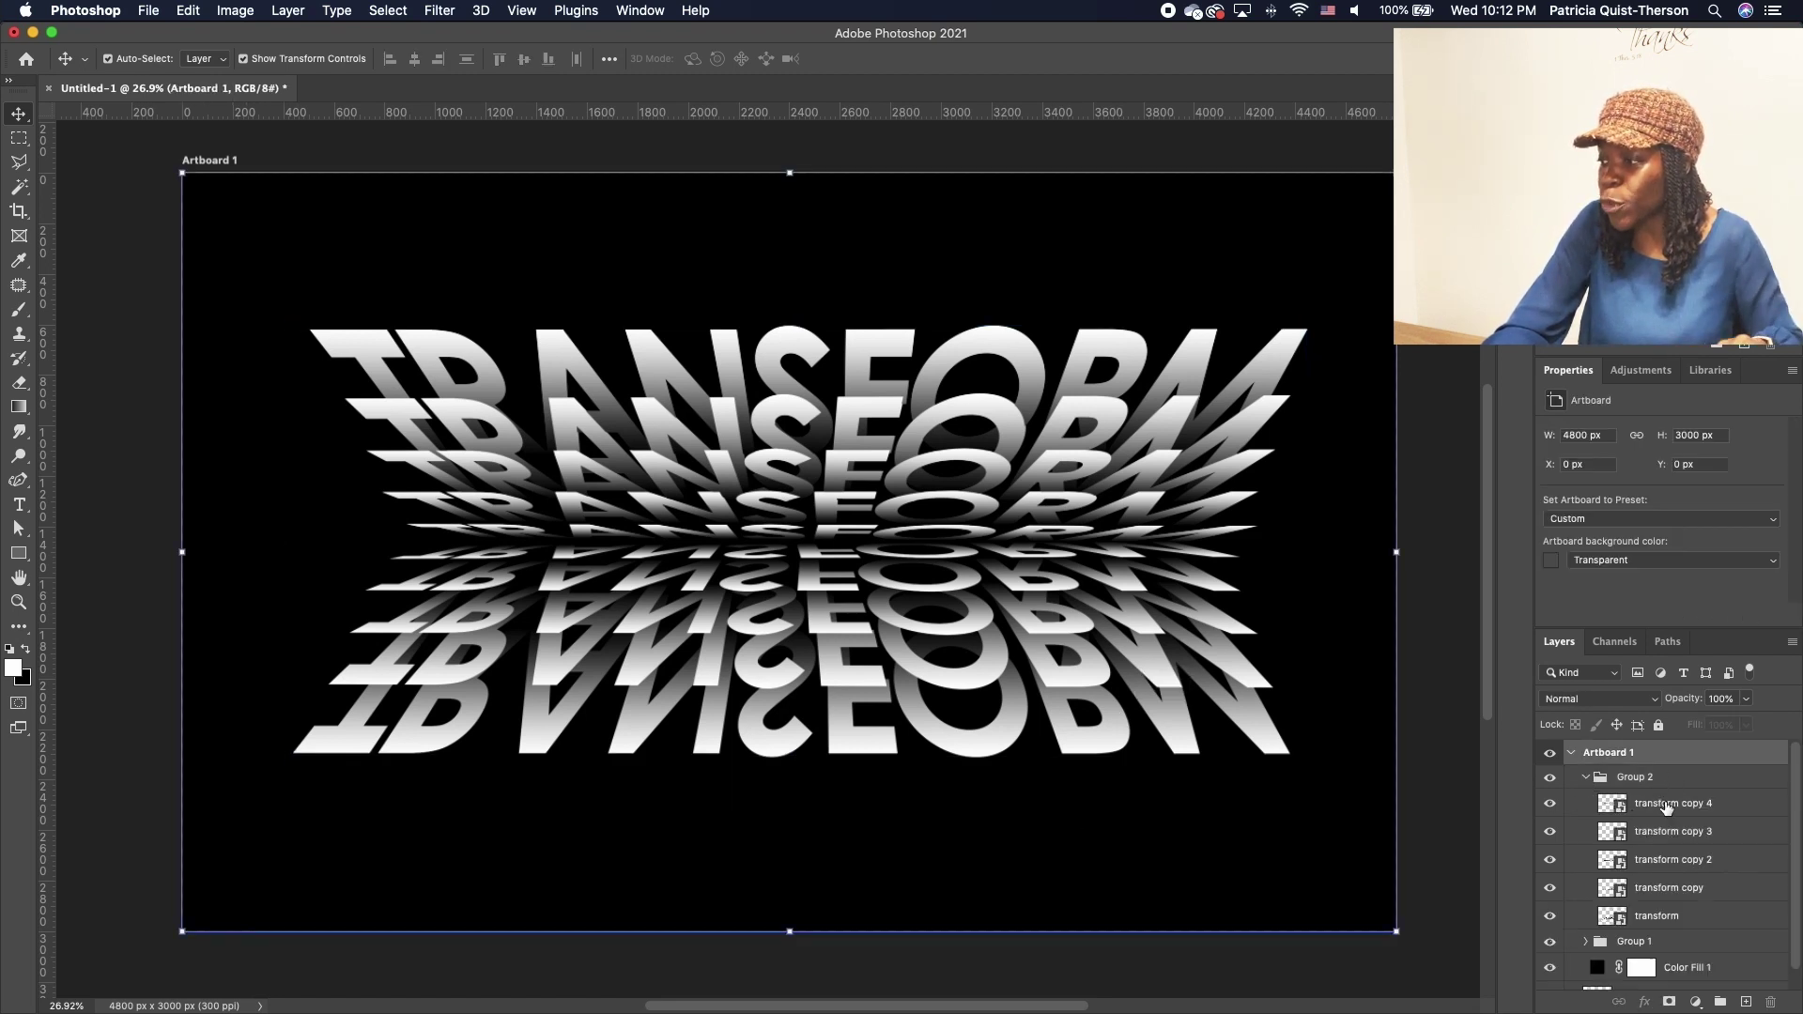
click(1658, 805)
shift+click(1657, 917)
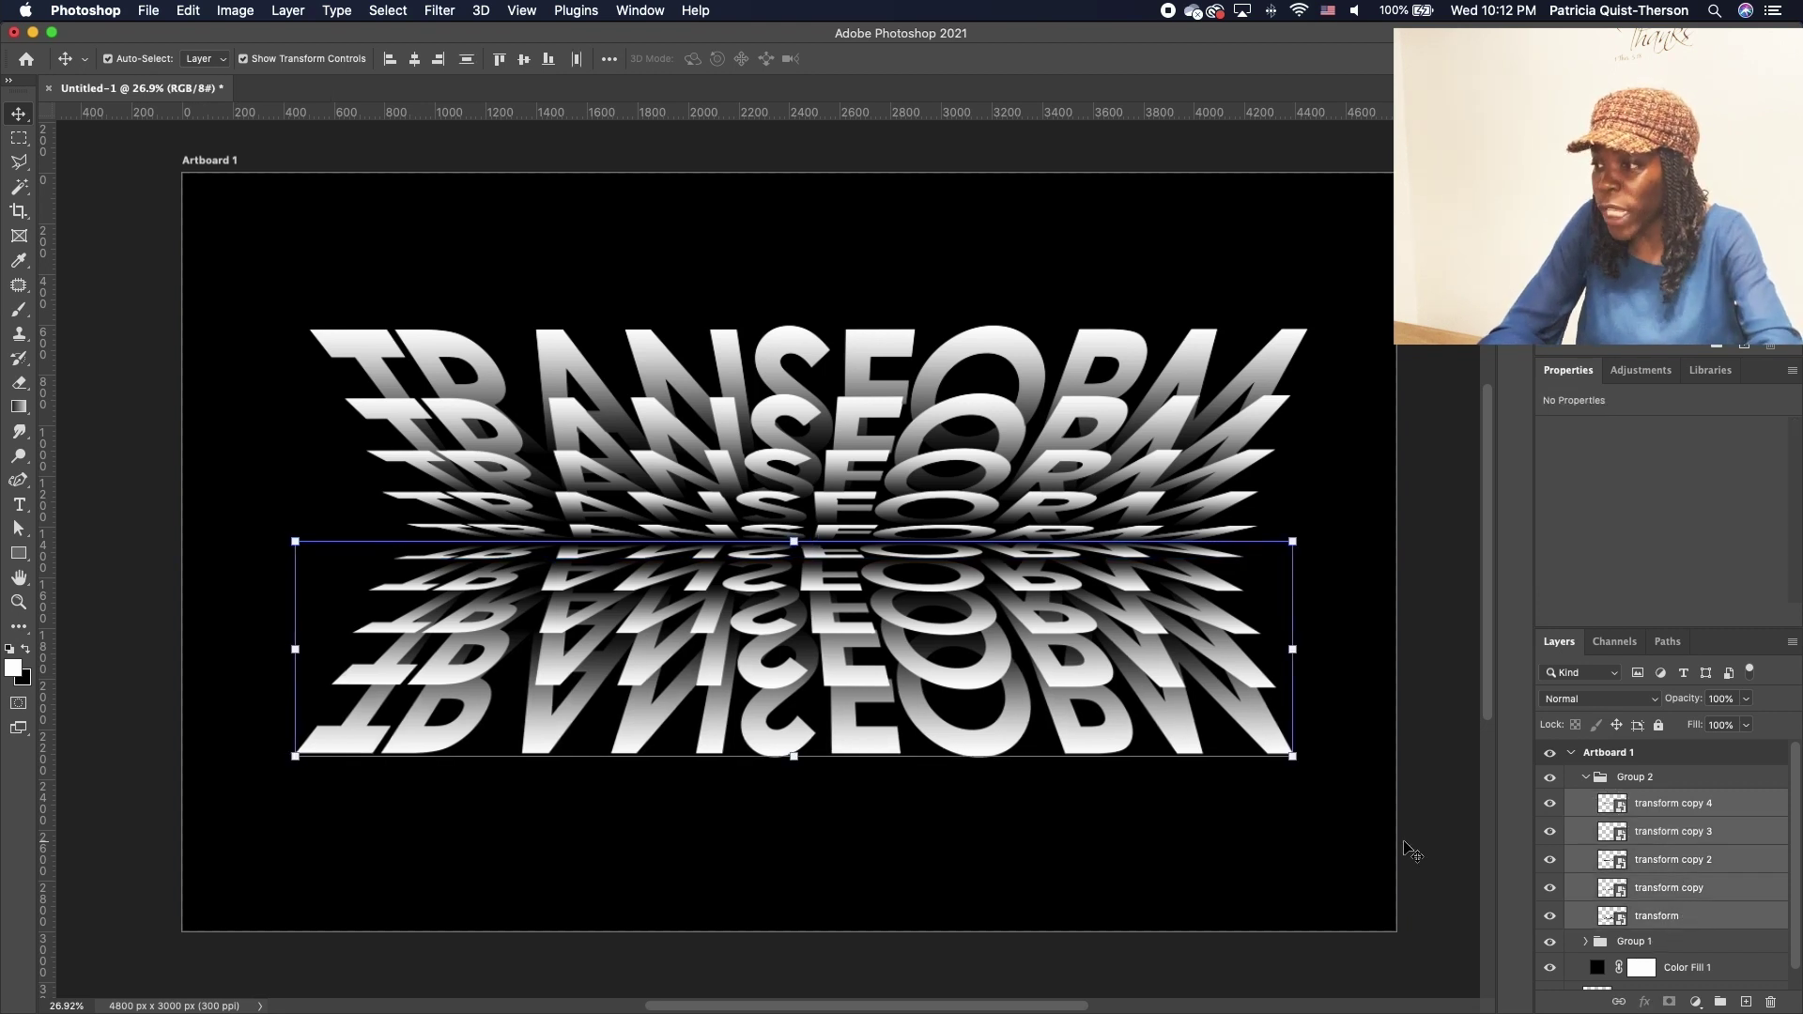
key(shift+Right)
key(shift+Right)
key(shift+Right)
key(shift+Right)
key(shift+Right)
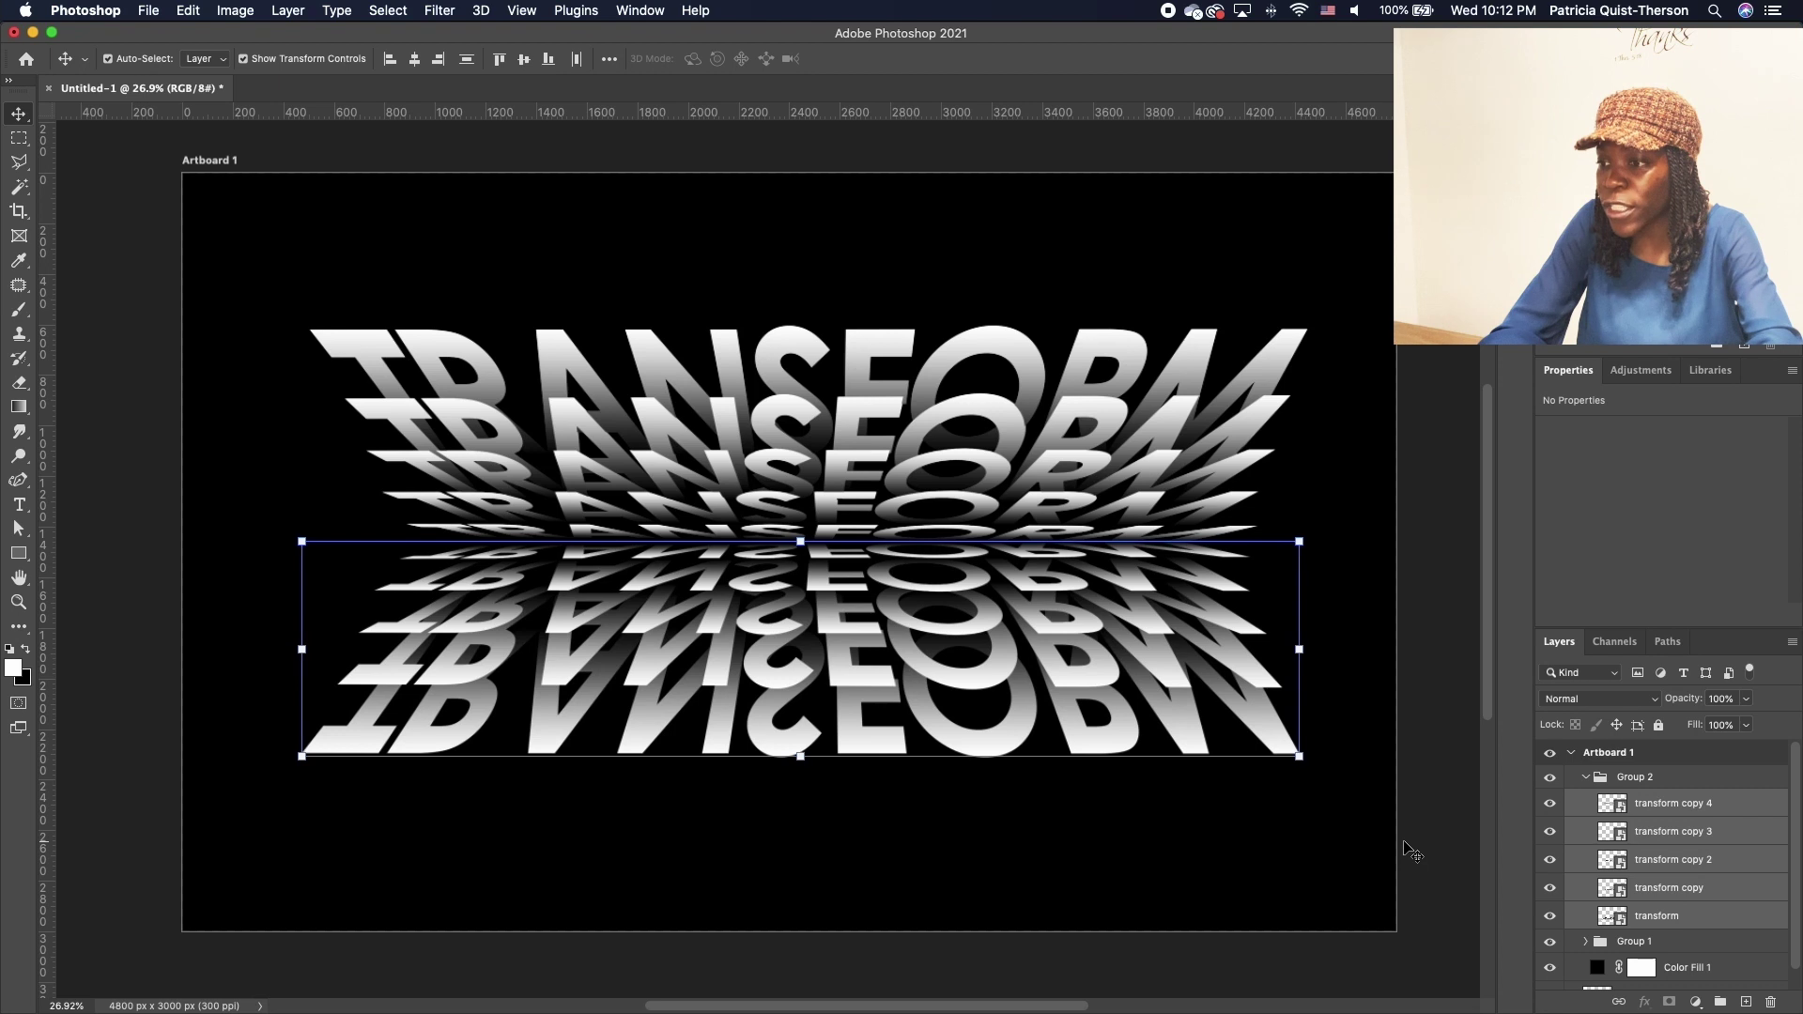
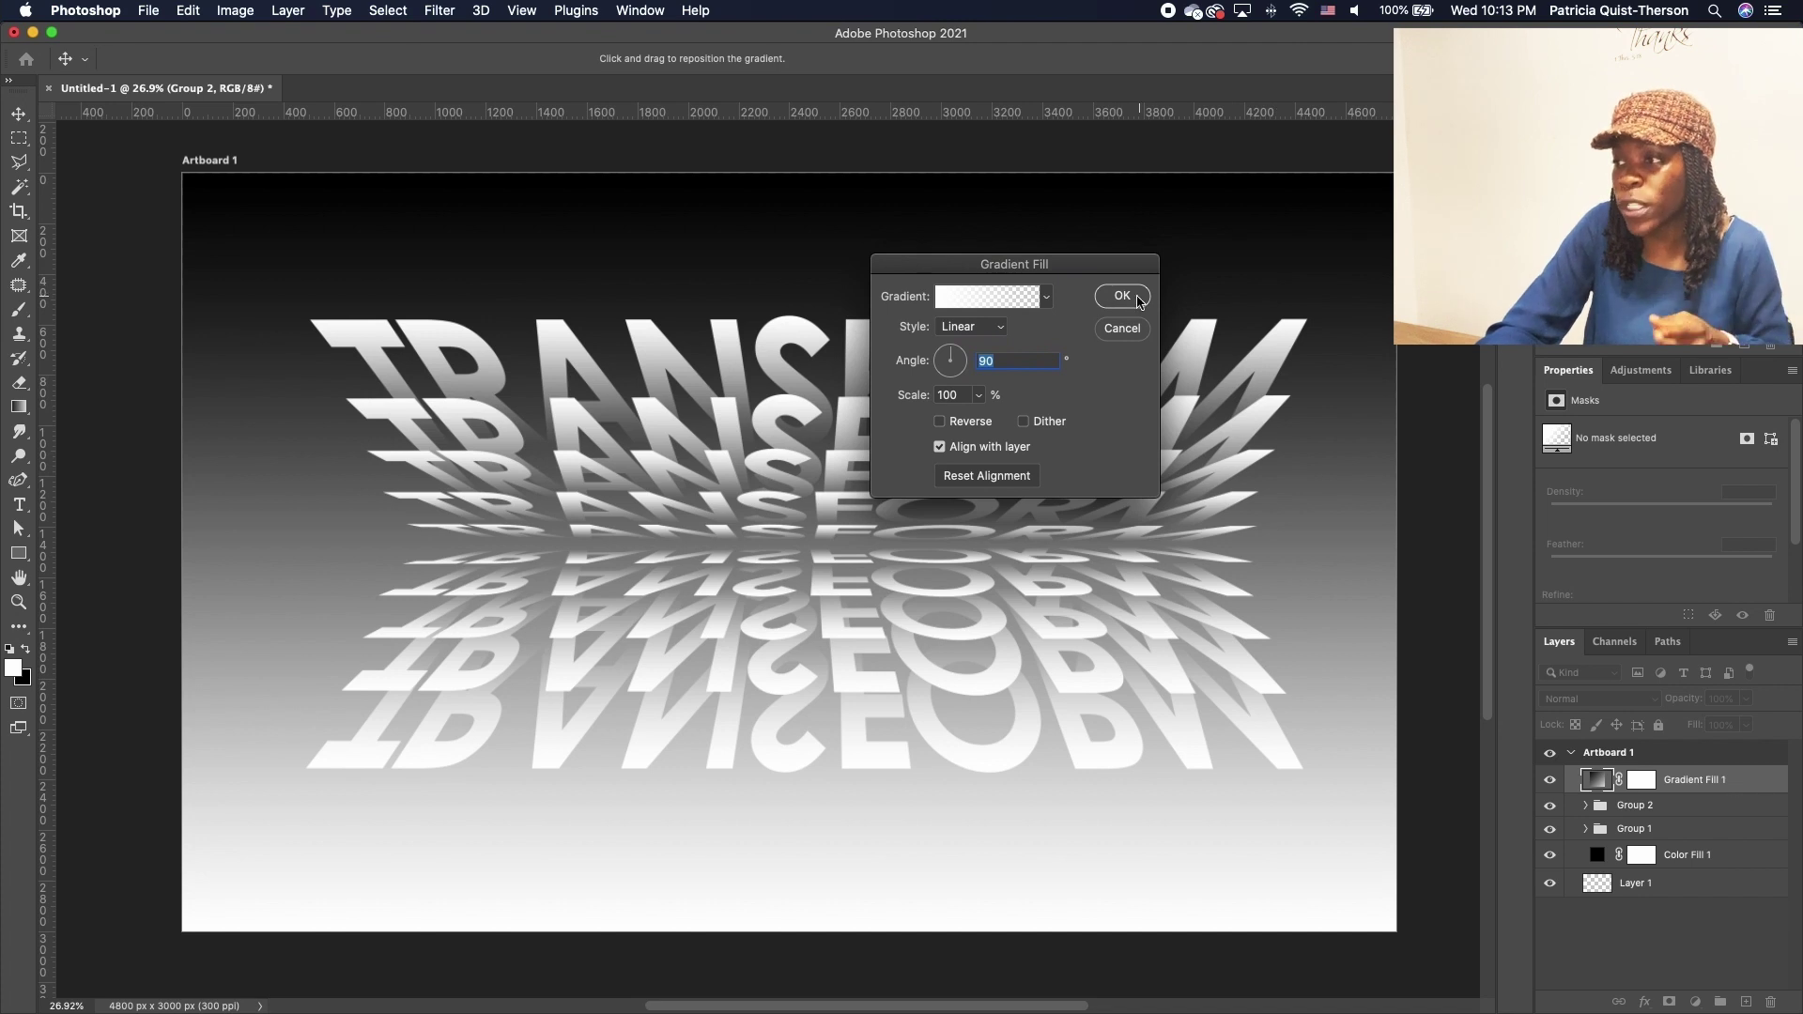
- Cancel the full-artboard gradient fill and add an empty layer above Group 2
click(1126, 328)
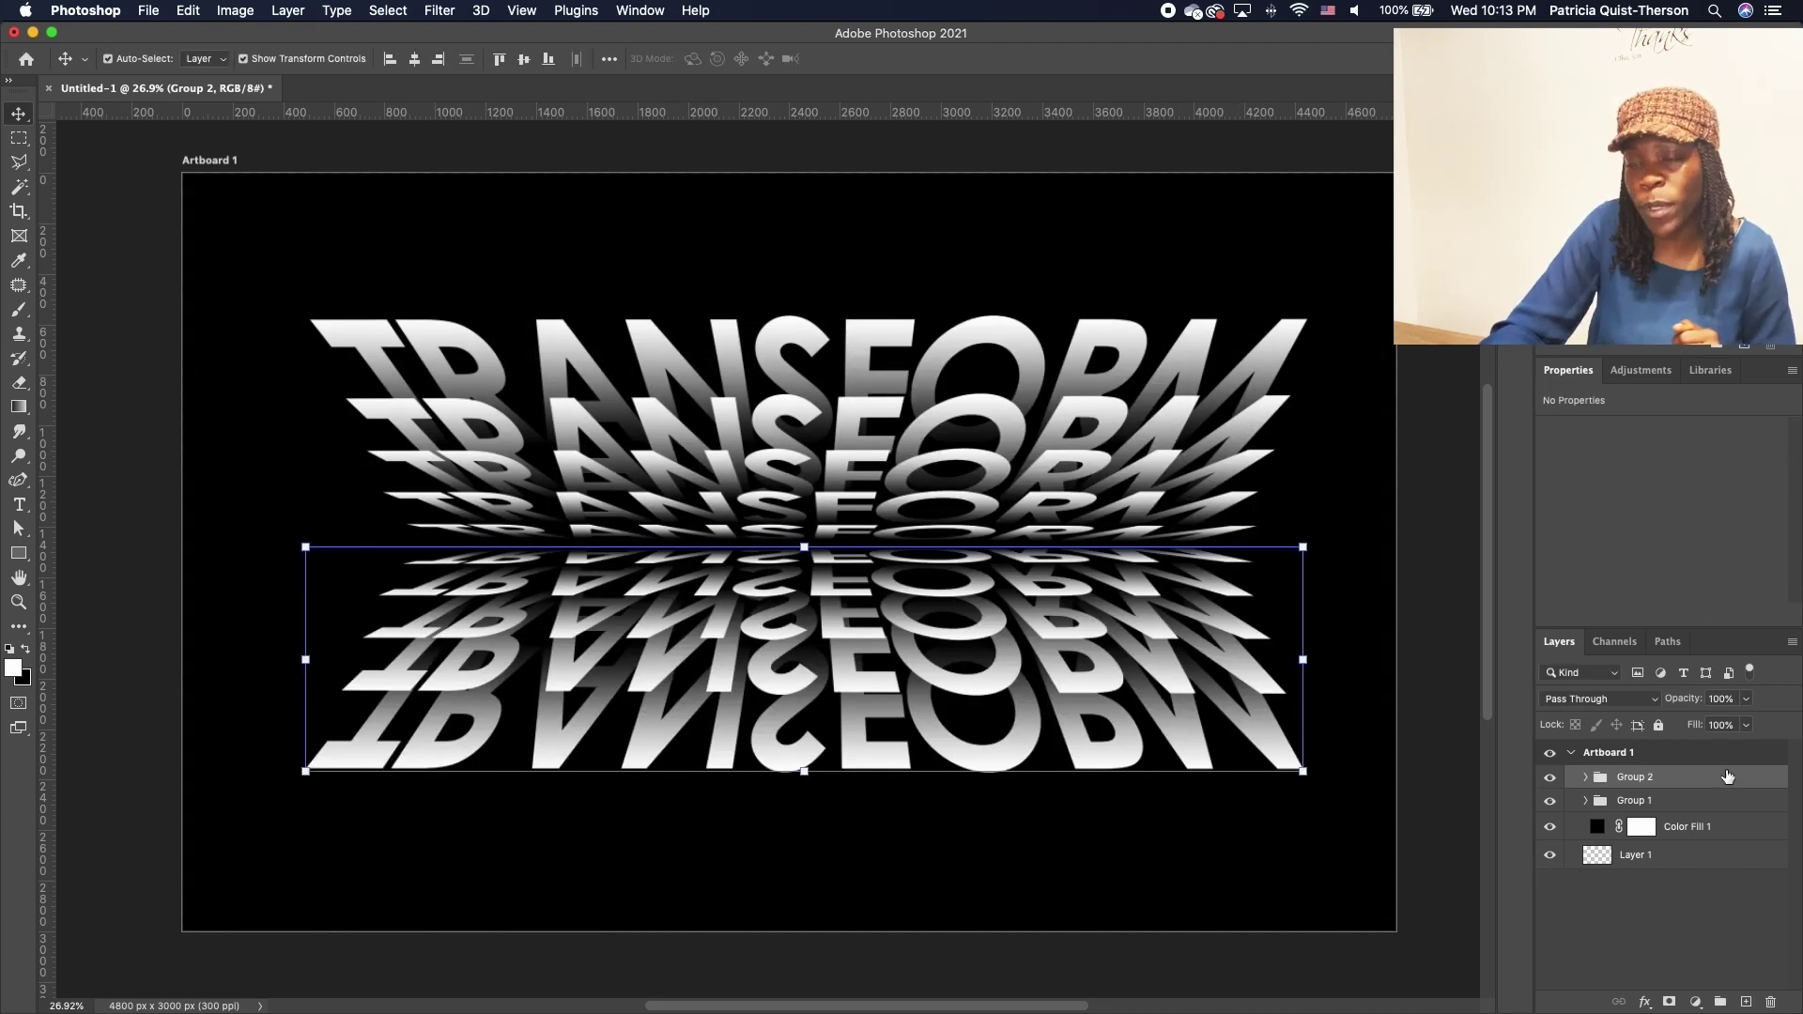
click(1745, 1002)
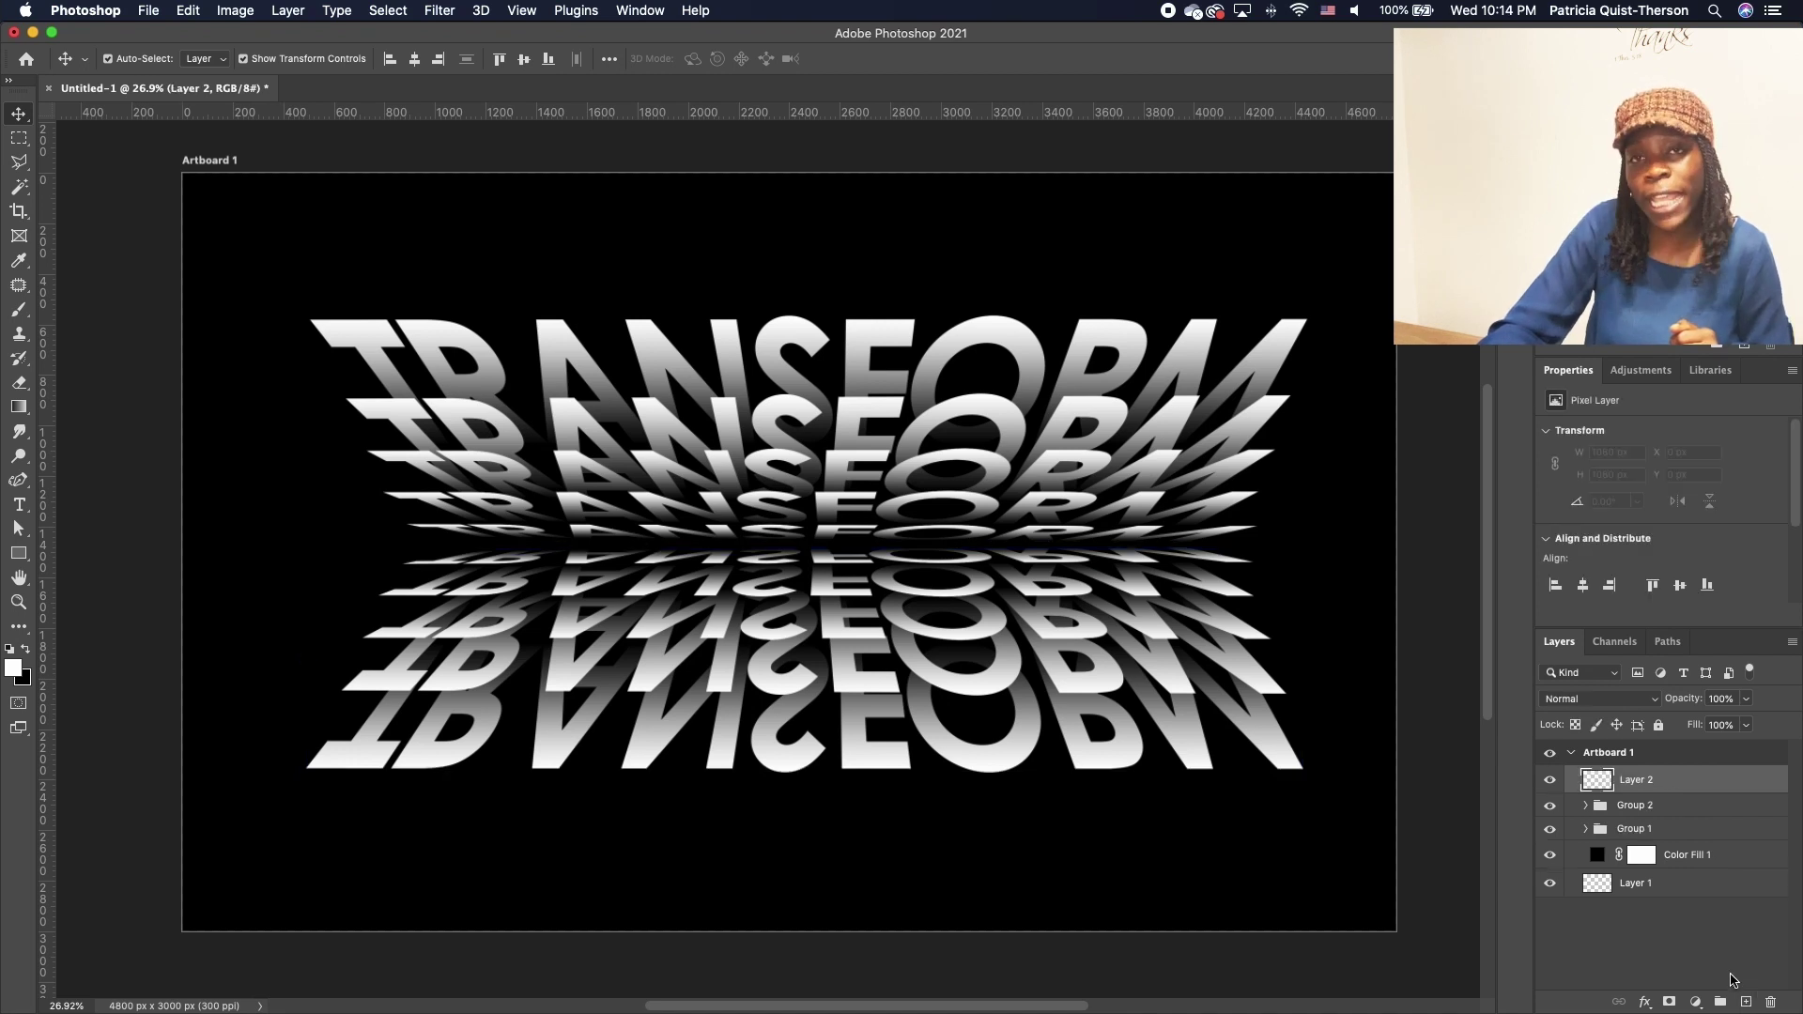
- Draw a rectangular marquee selection of about 4294 by 1050 px around the upper text stack
click(20, 139)
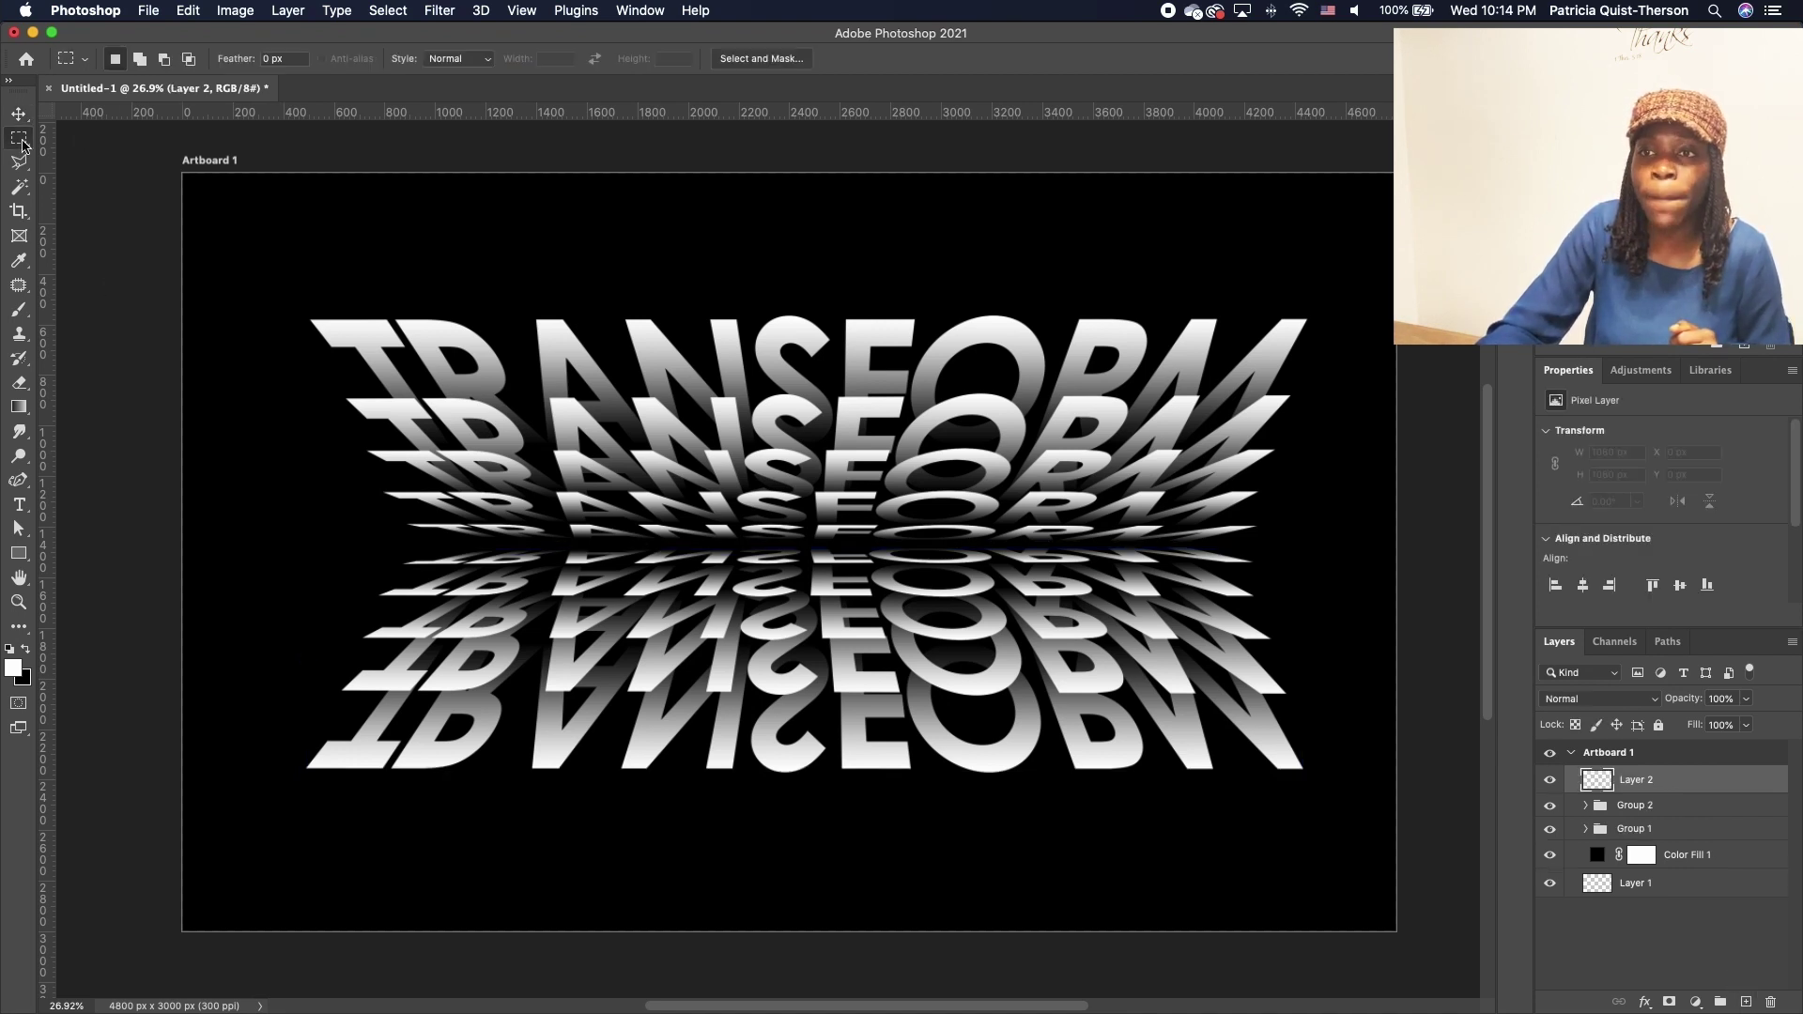
right_click(20, 139)
click(91, 141)
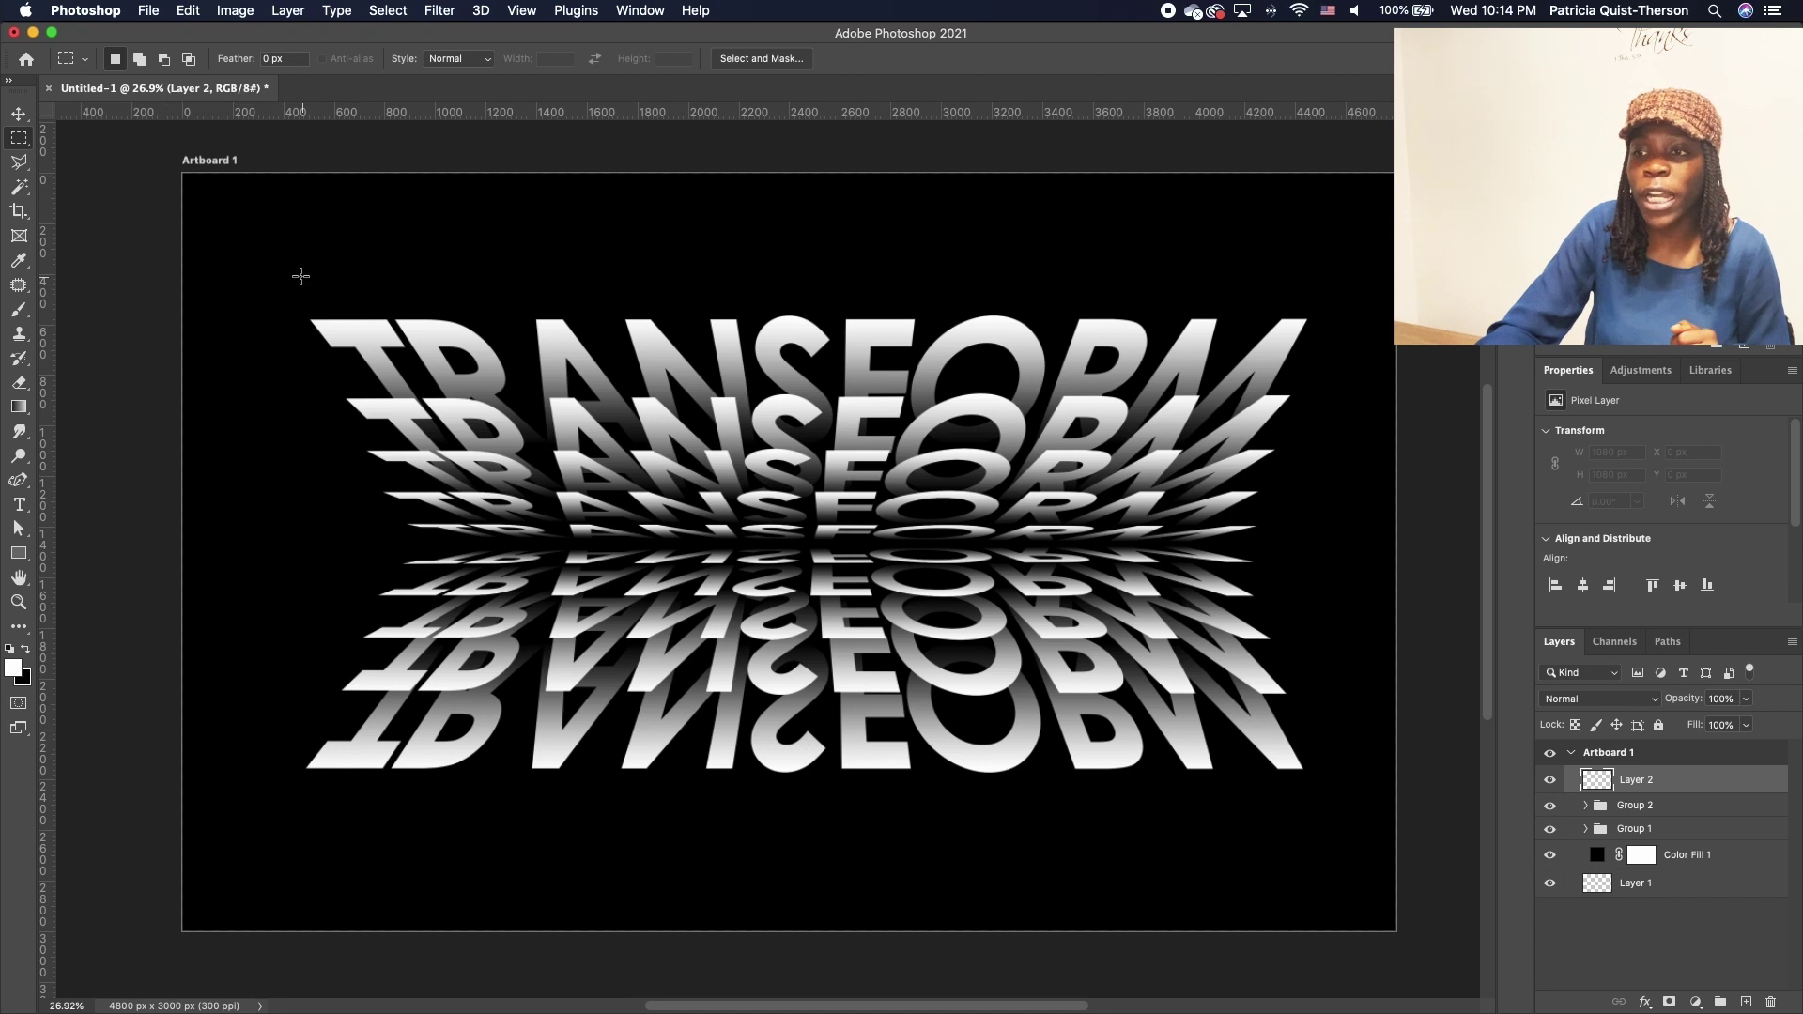
drag(245, 279, 1331, 545)
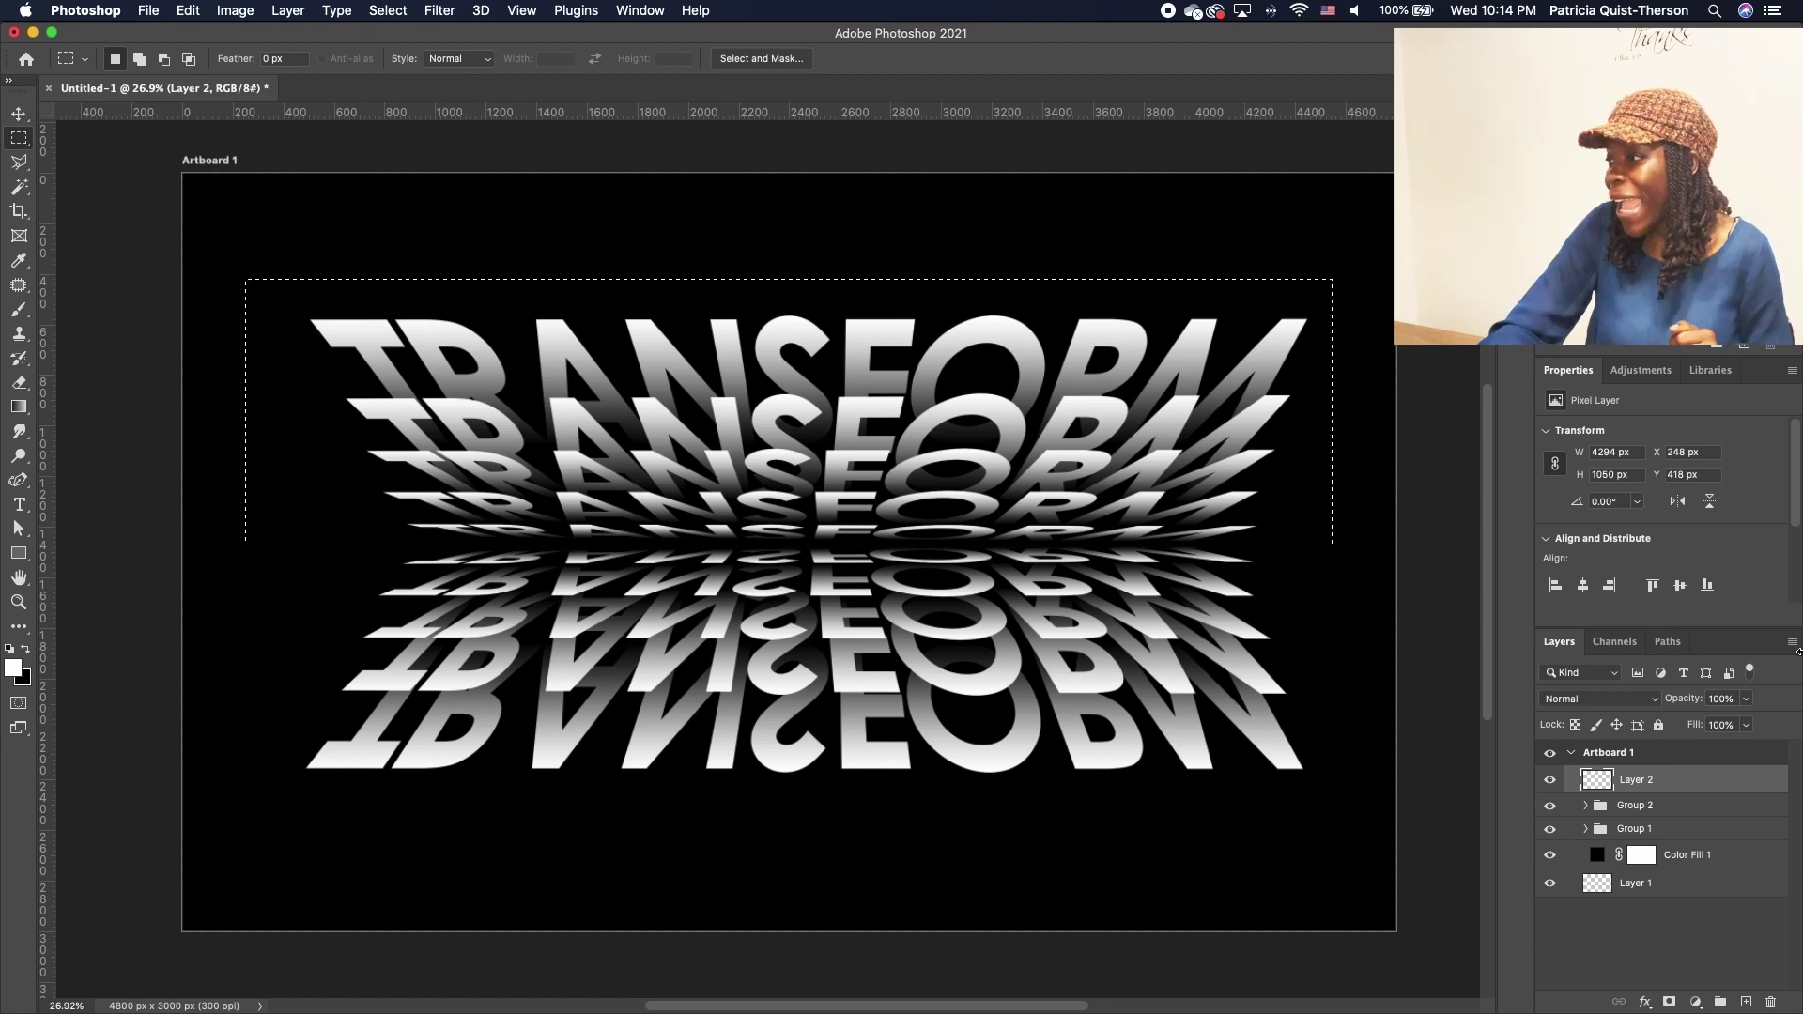
- Fill the selection with a purple, pink and orange linear gradient and set its blend mode to Multiply
click(19, 410)
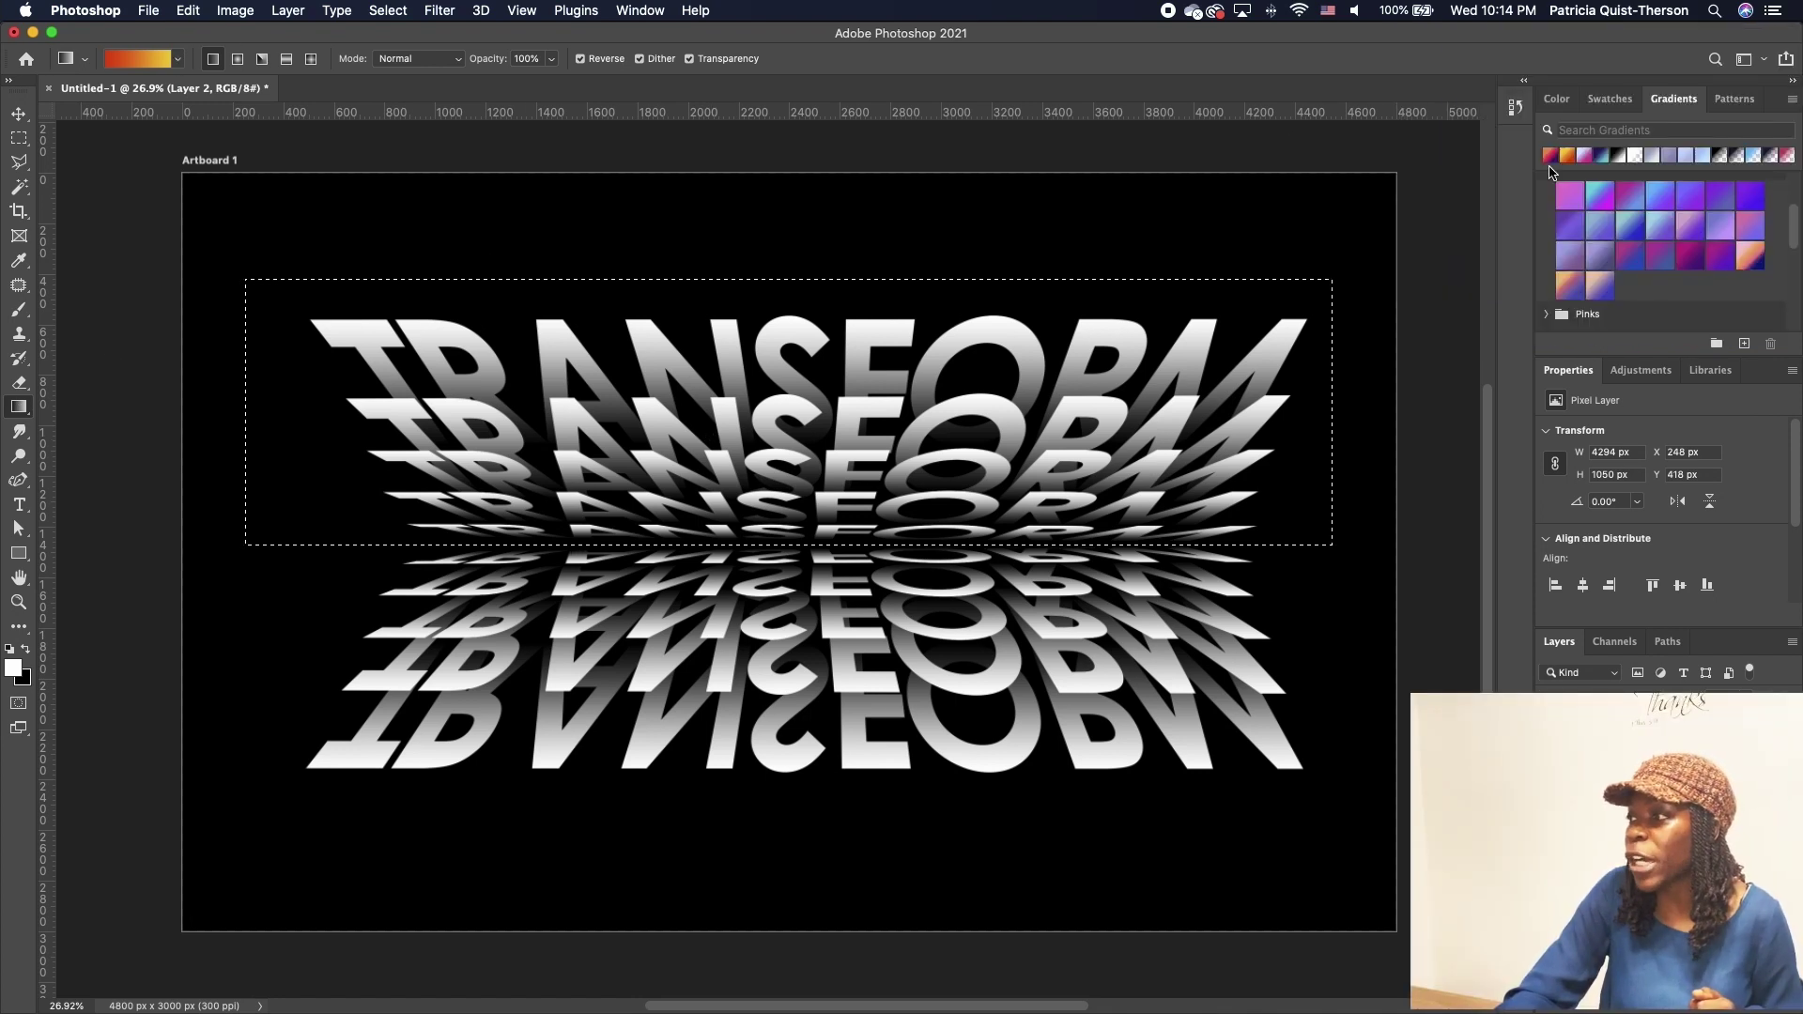
scroll(1636, 164, up, 2)
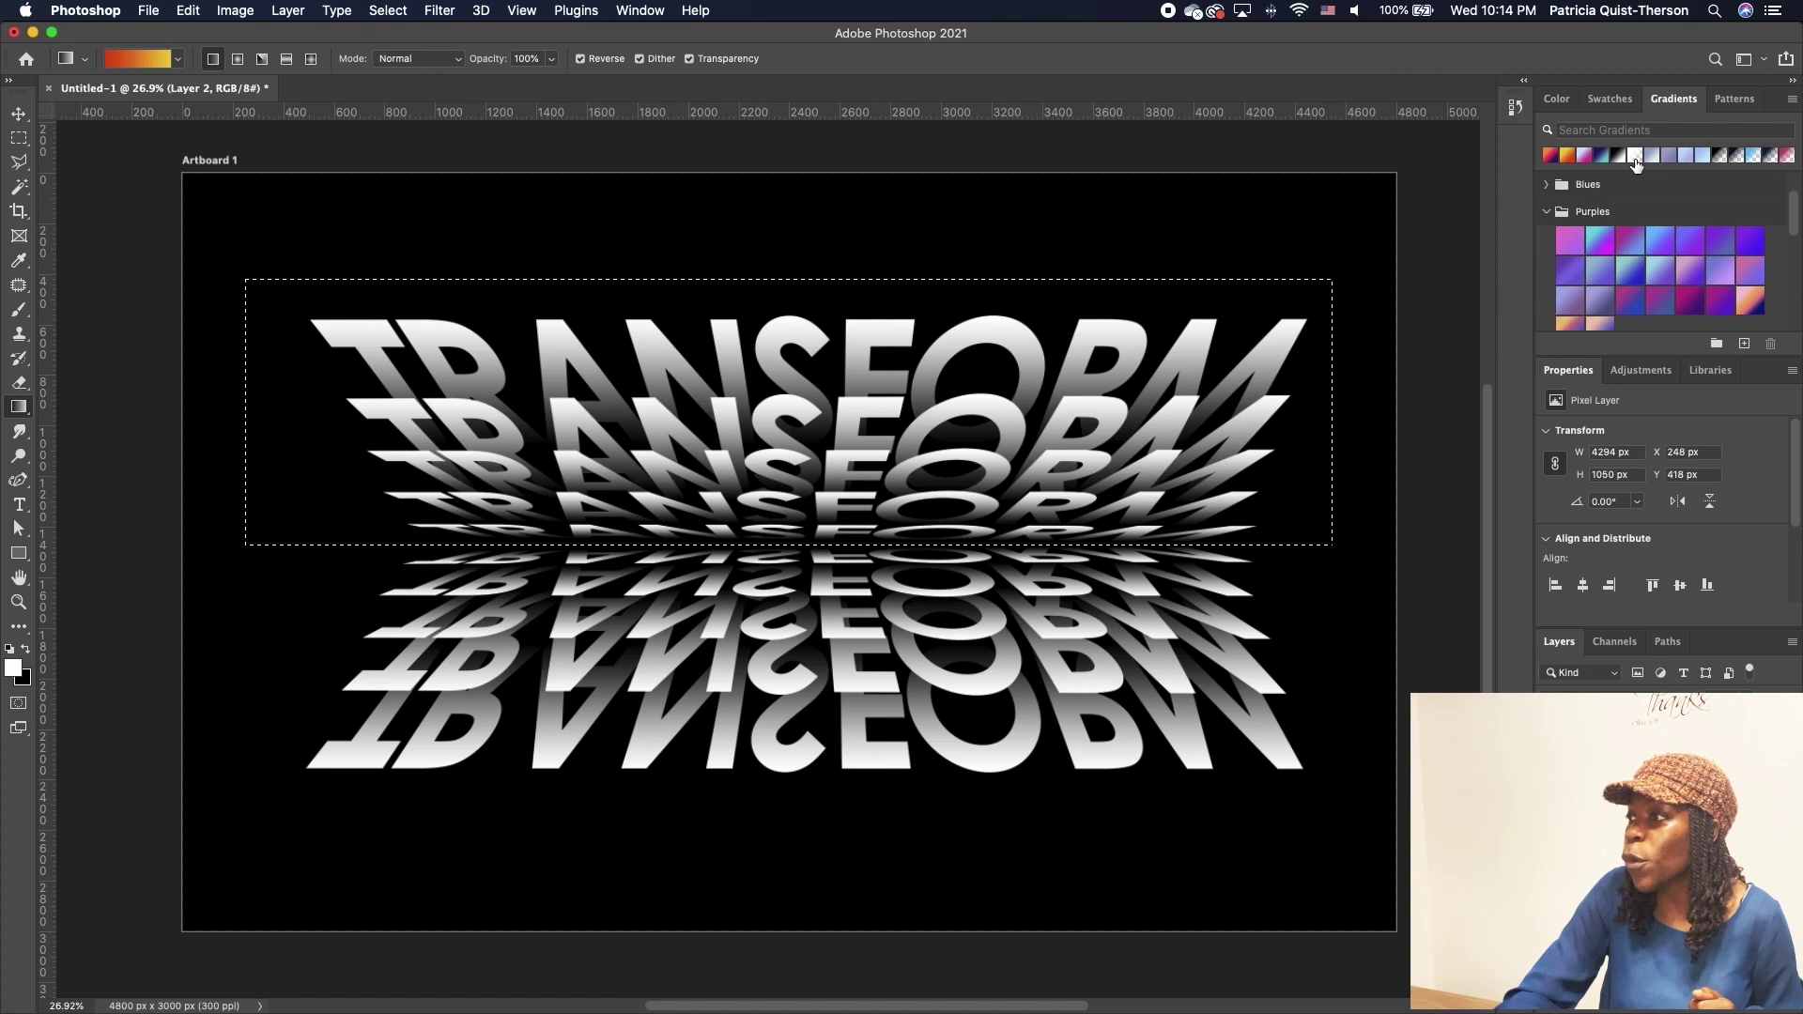
click(1568, 161)
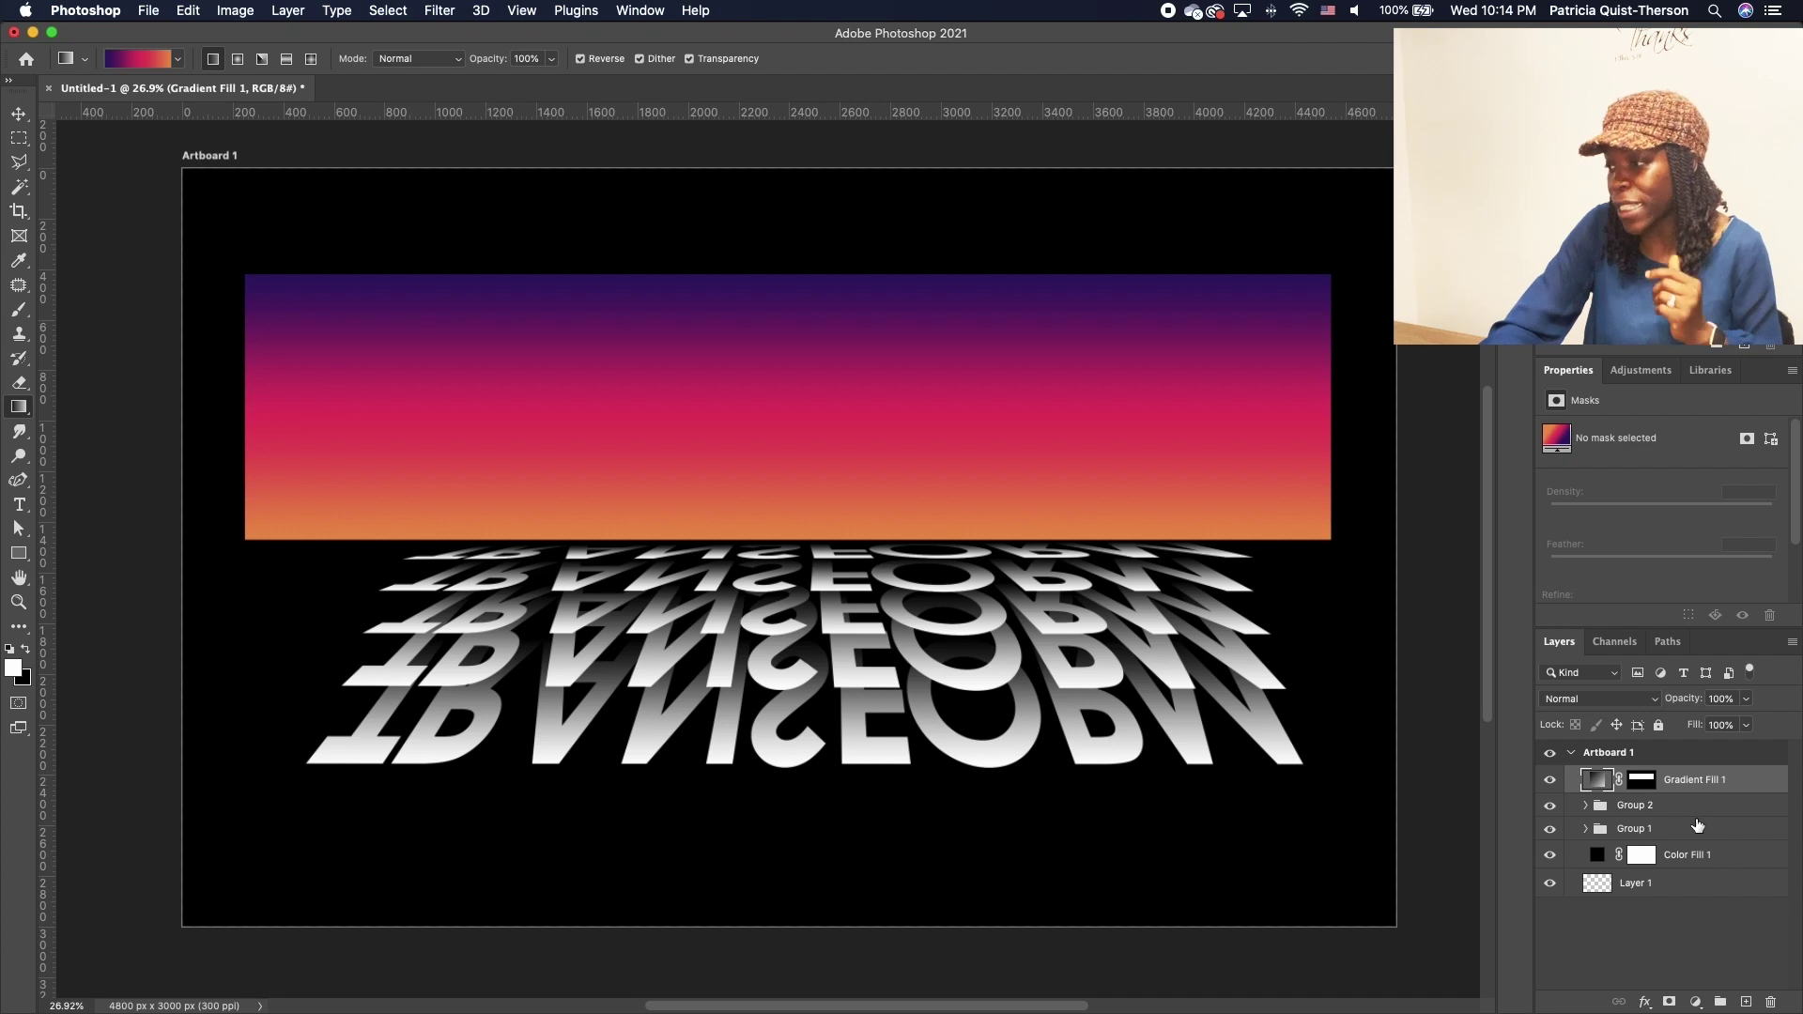
click(1635, 702)
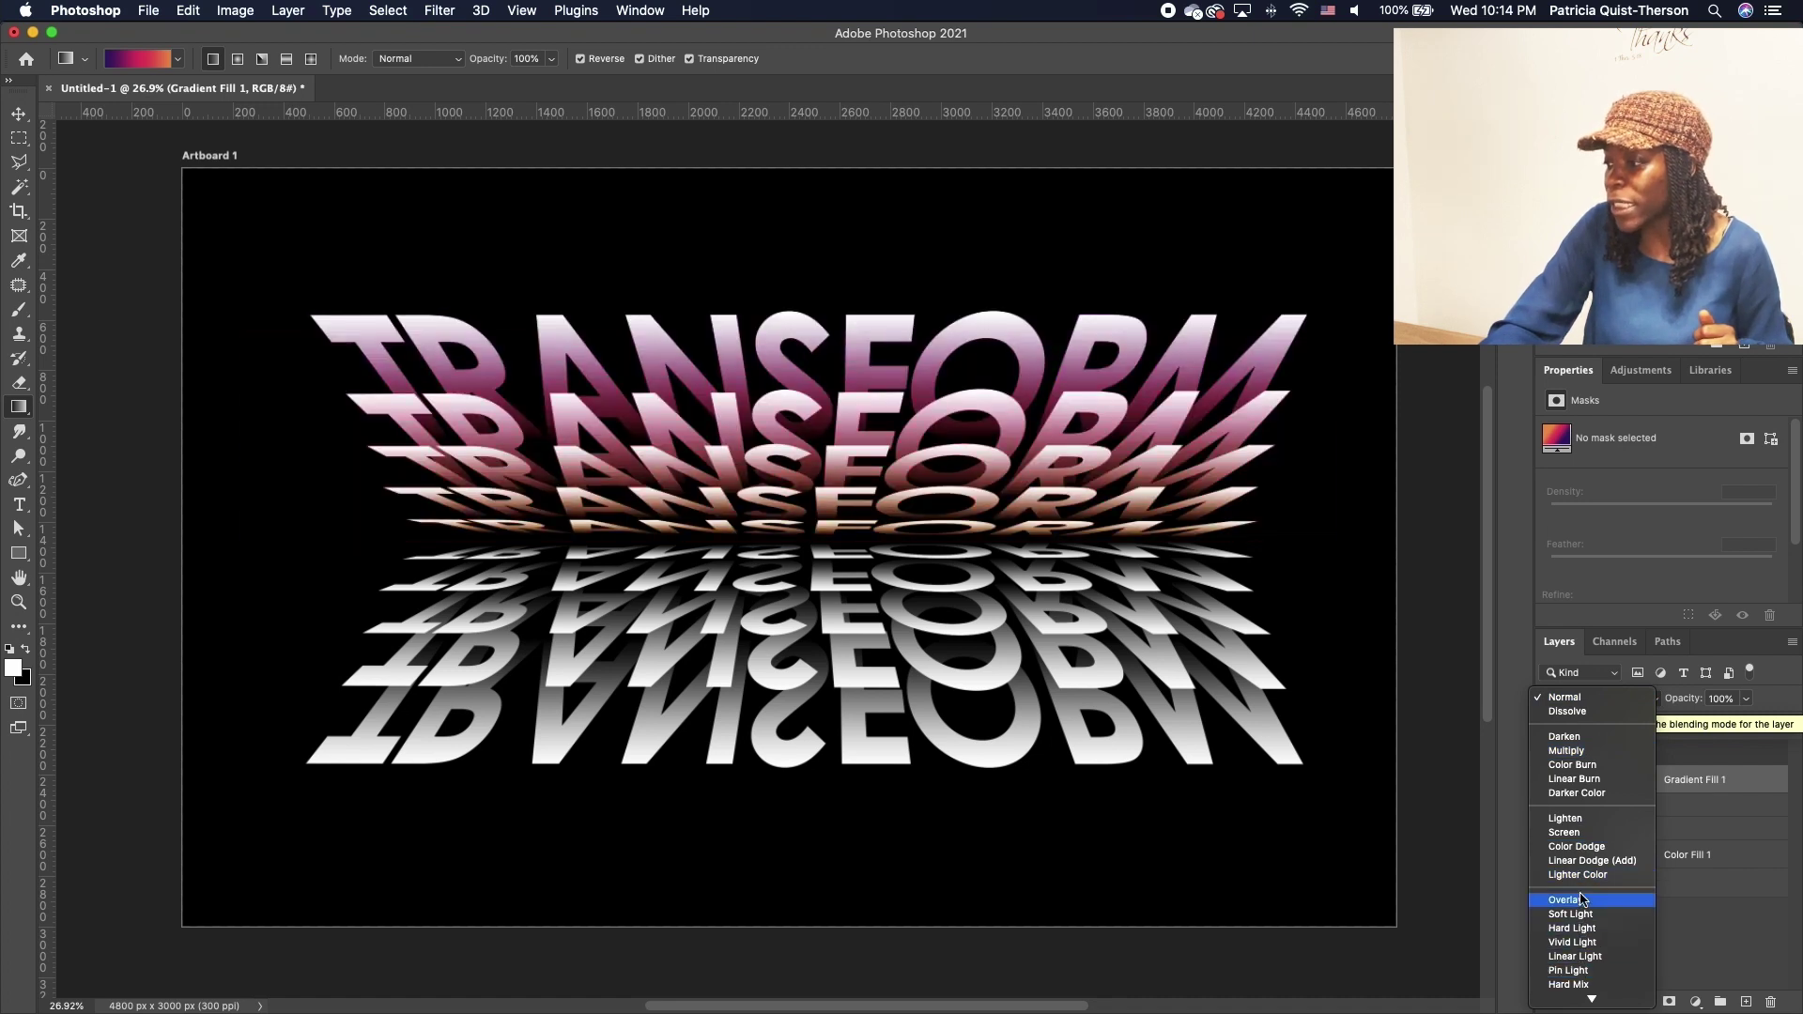
click(1580, 752)
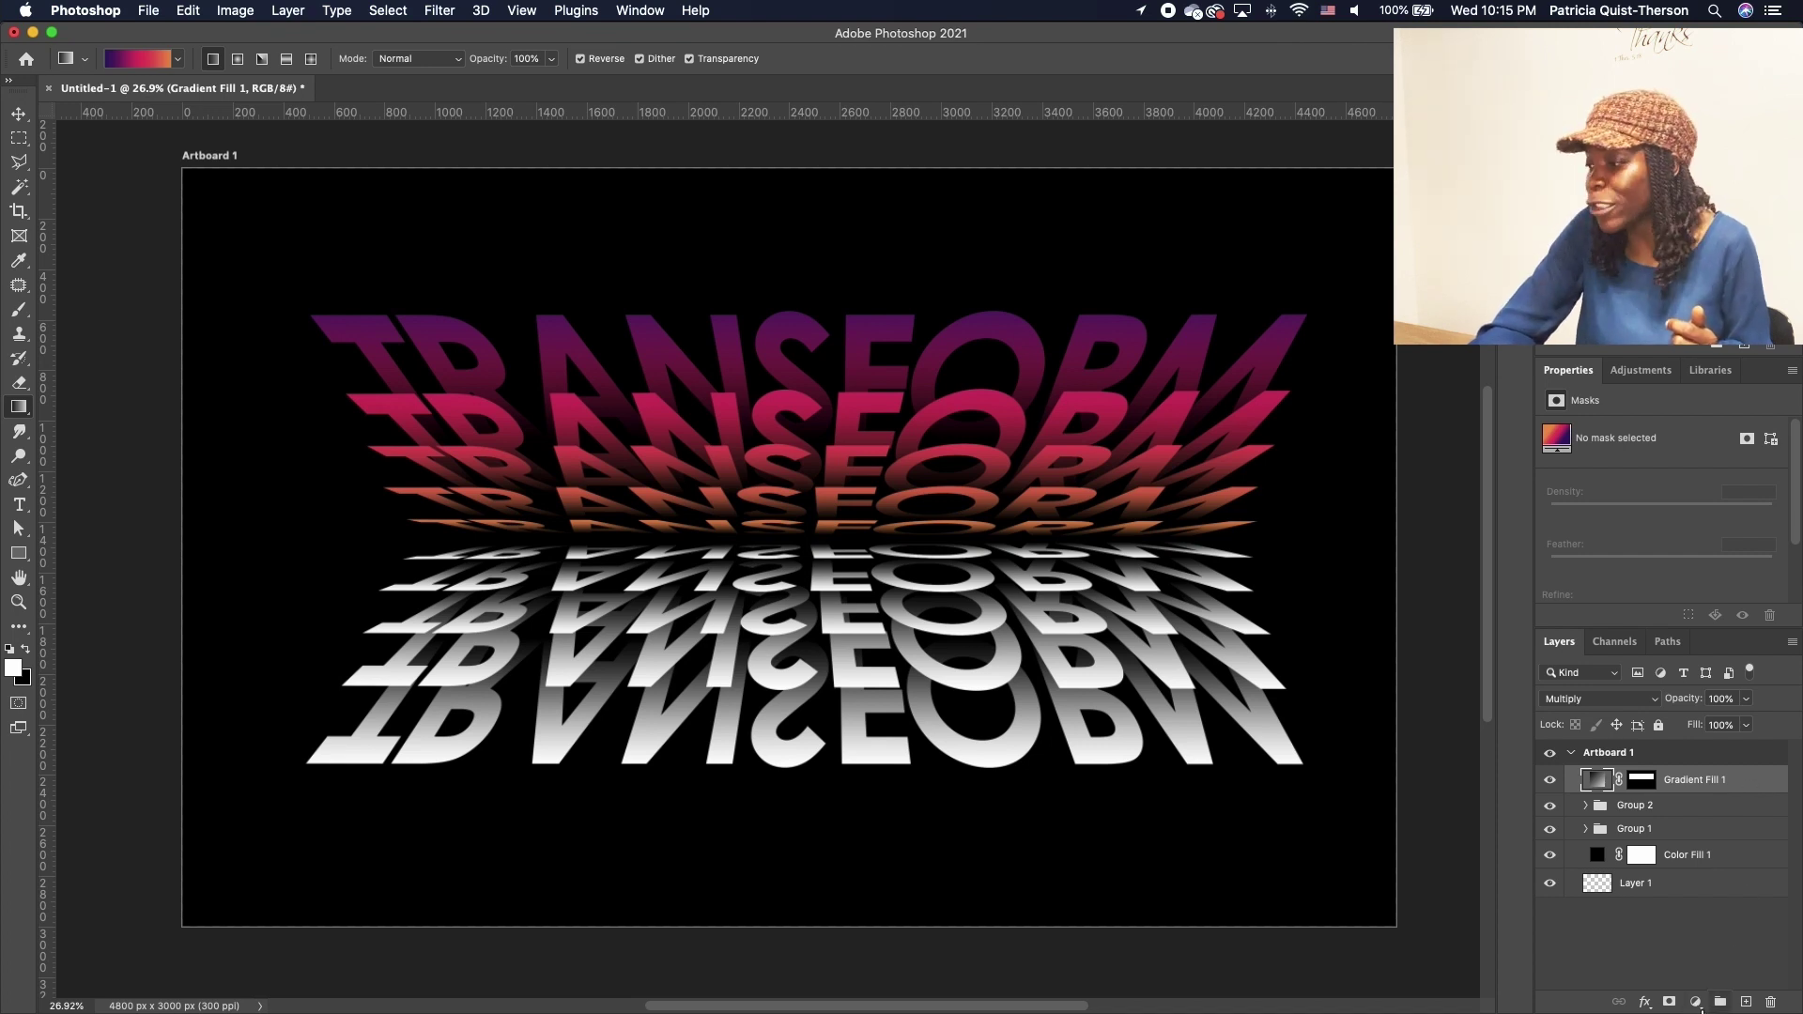
- Add a Hue/Saturation adjustment layer above the gradient fill and set its hue to -180
click(1695, 1002)
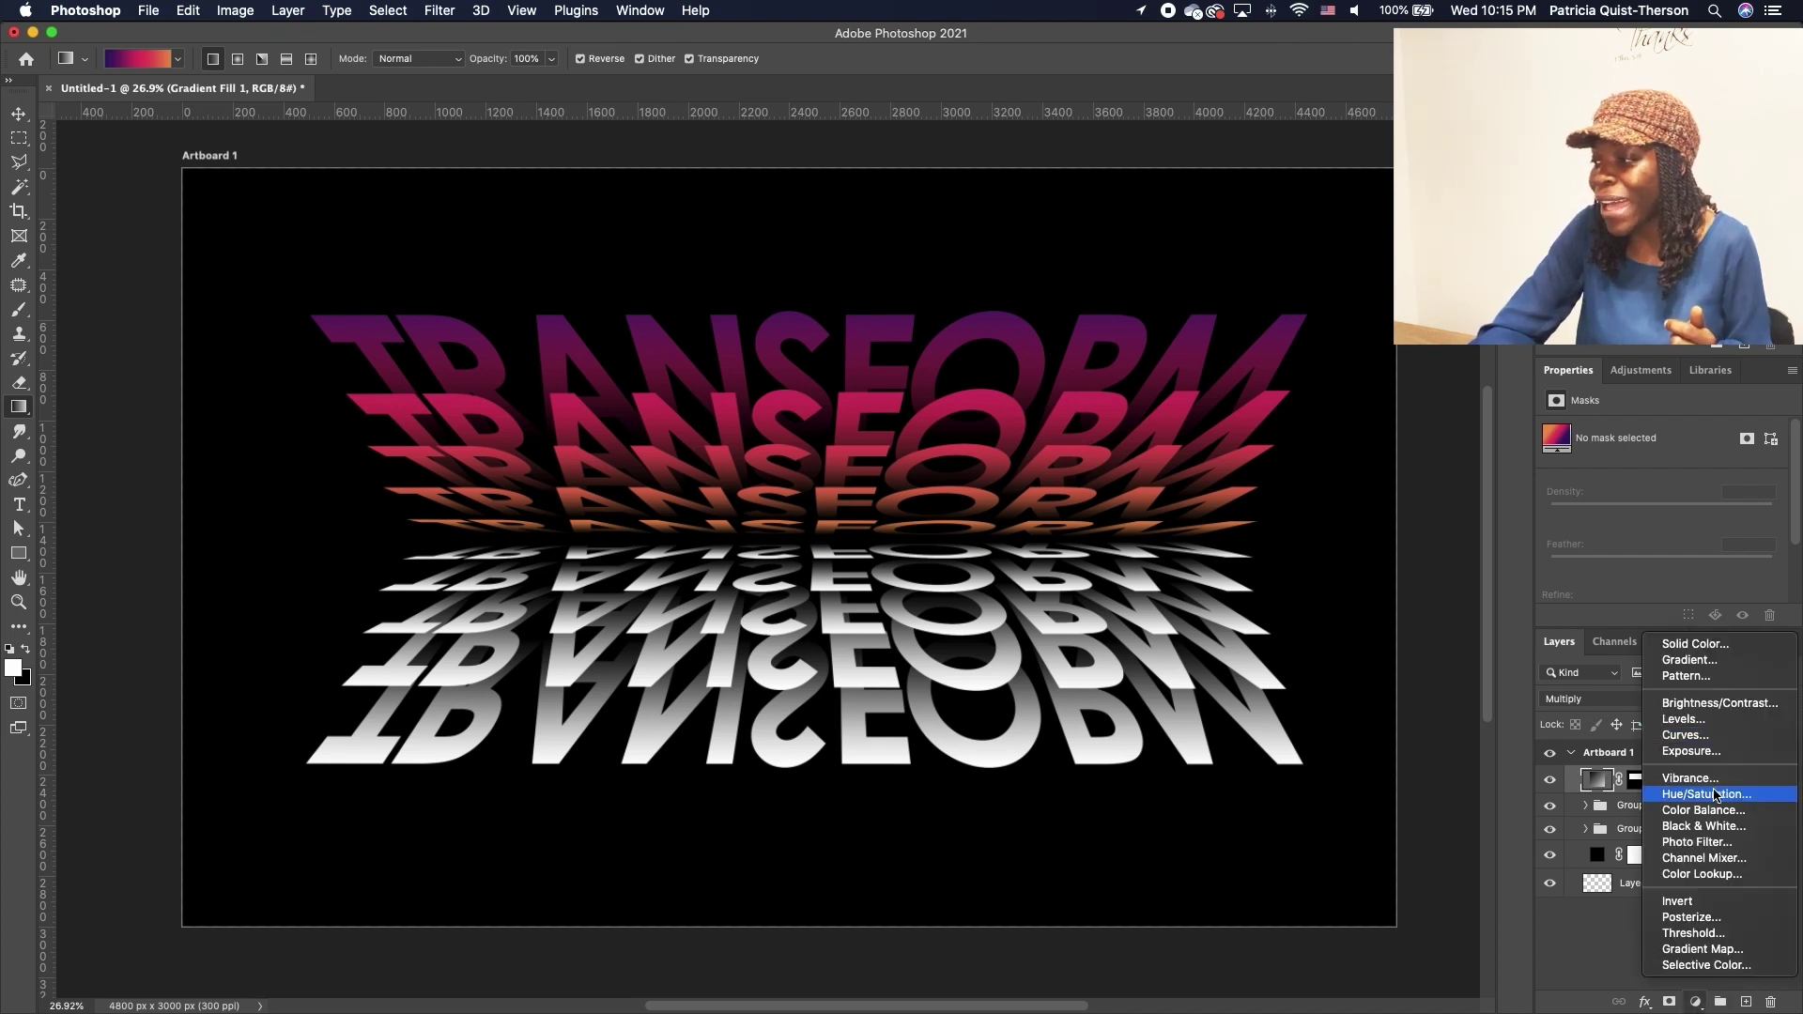
click(1718, 794)
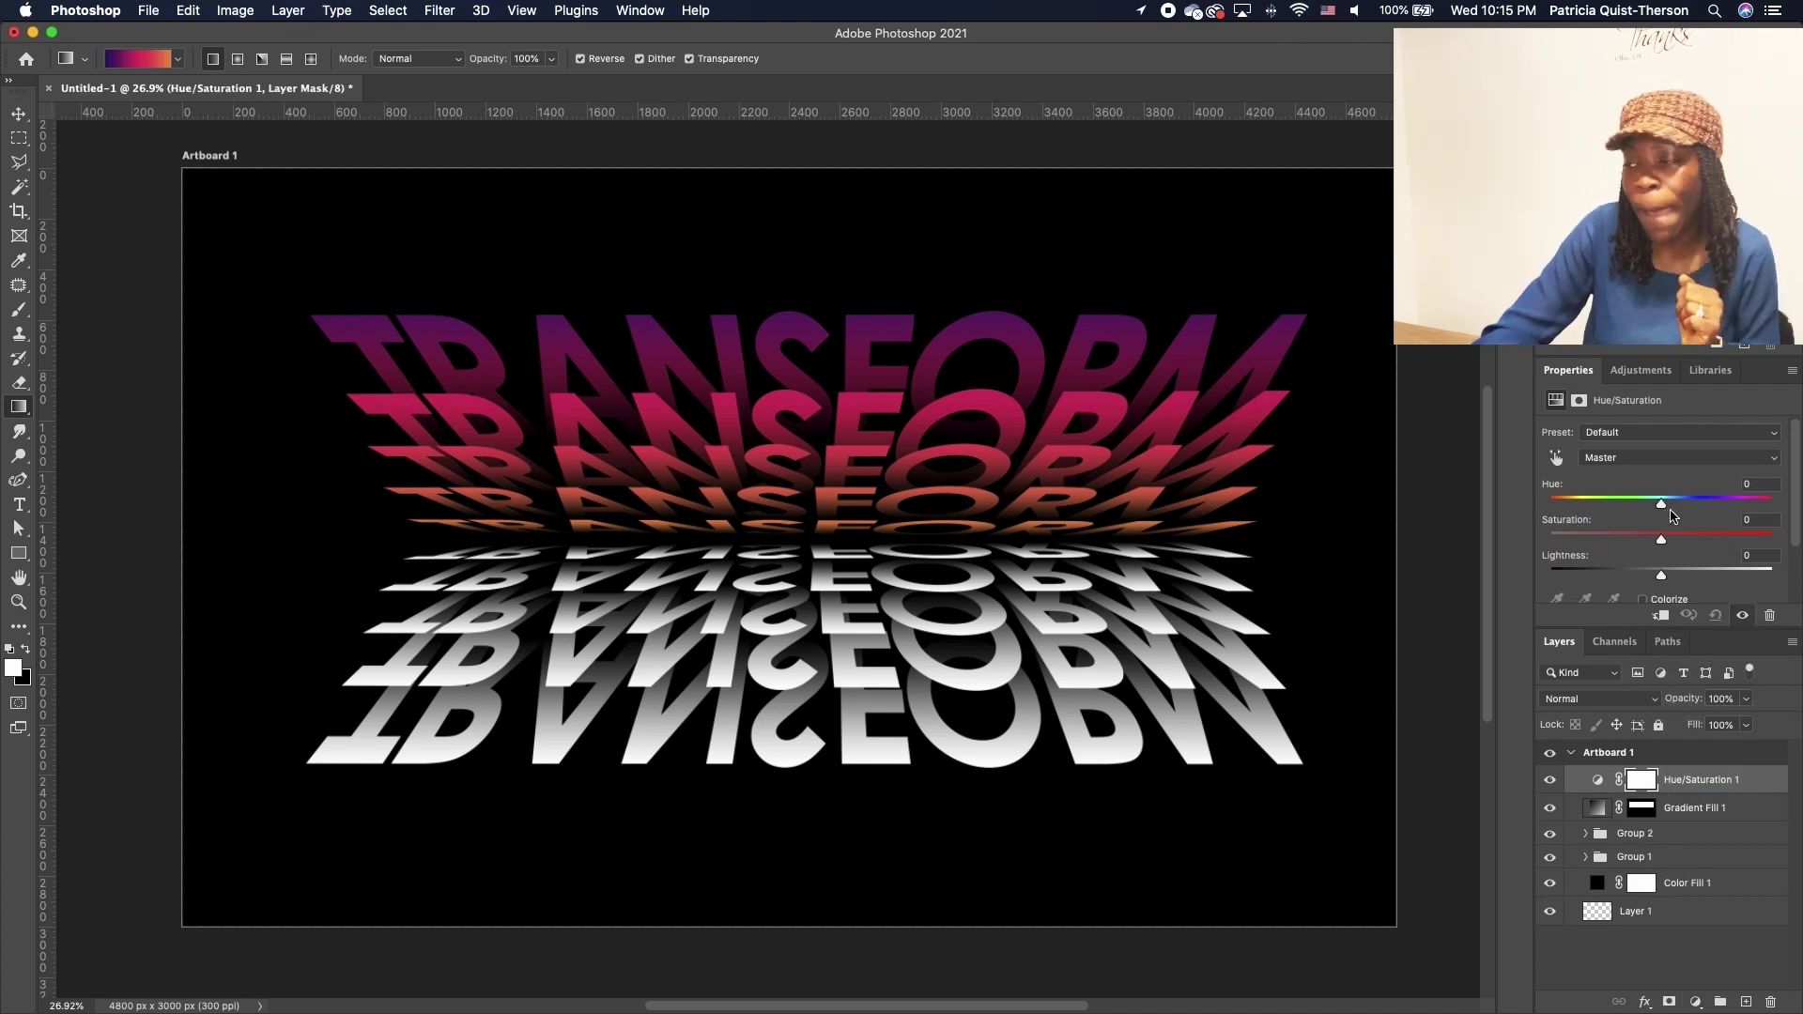
drag(1658, 505, 1540, 521)
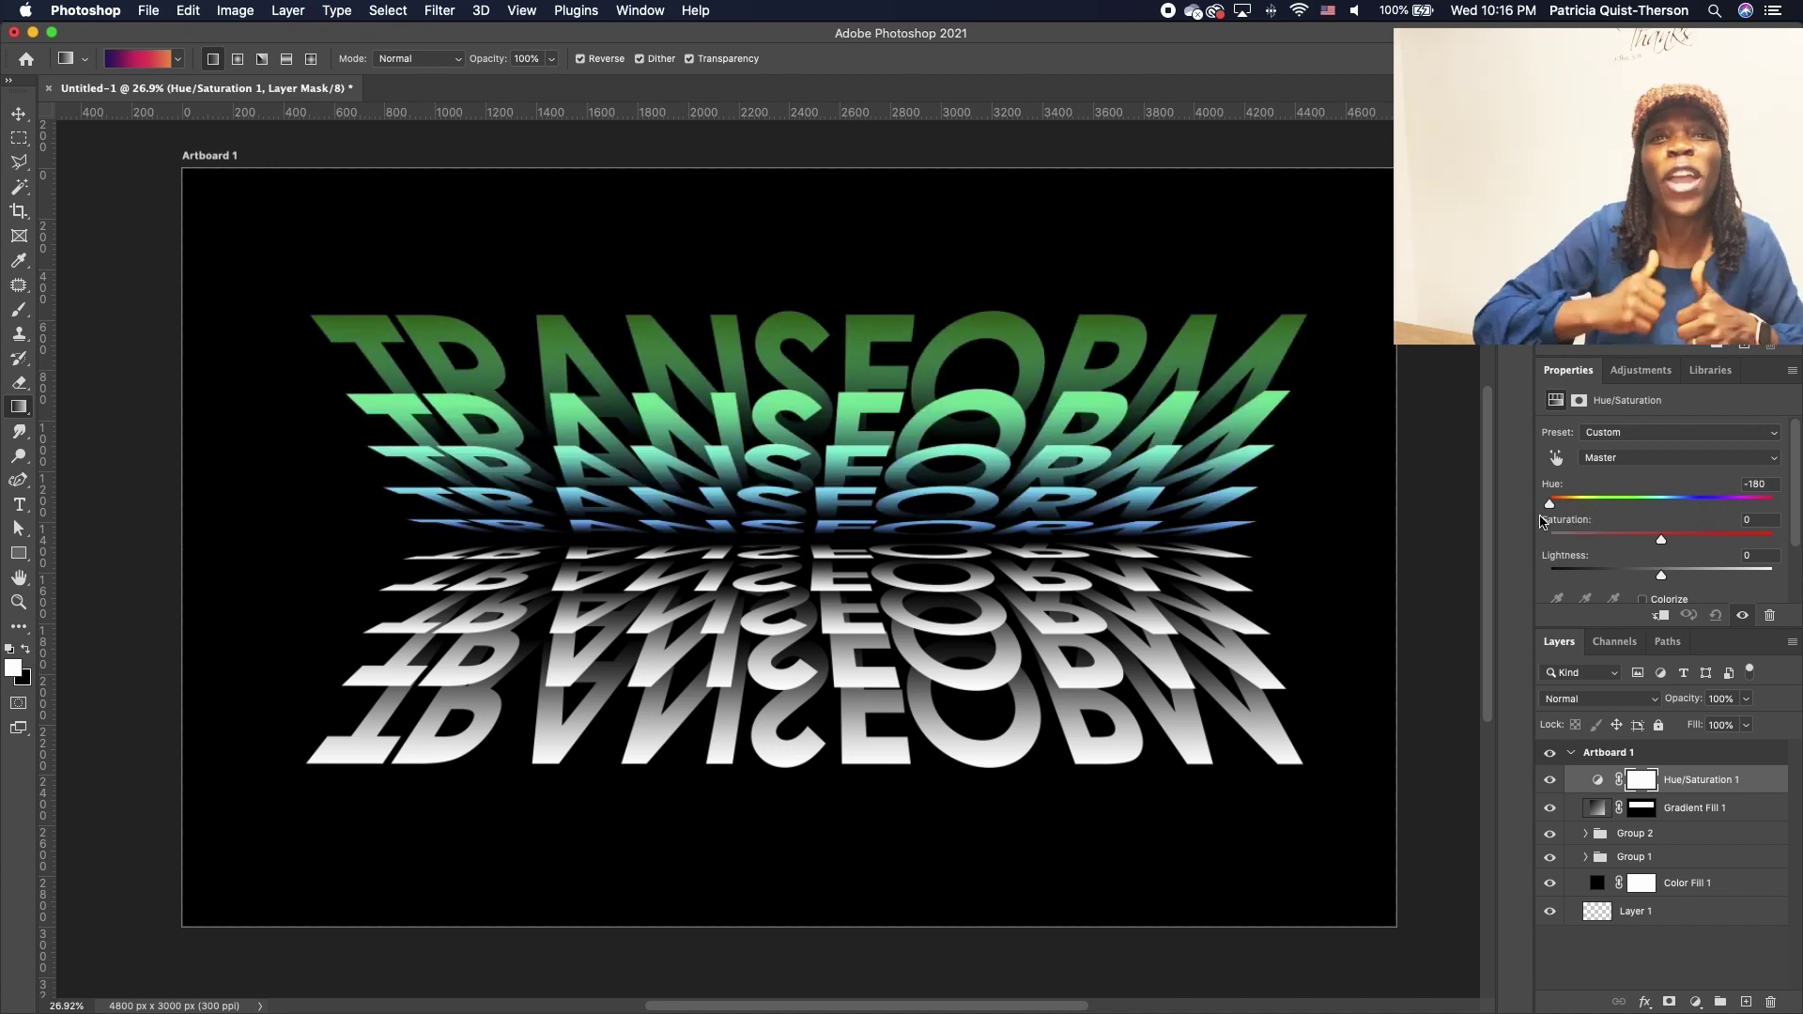
key(super+Tab)
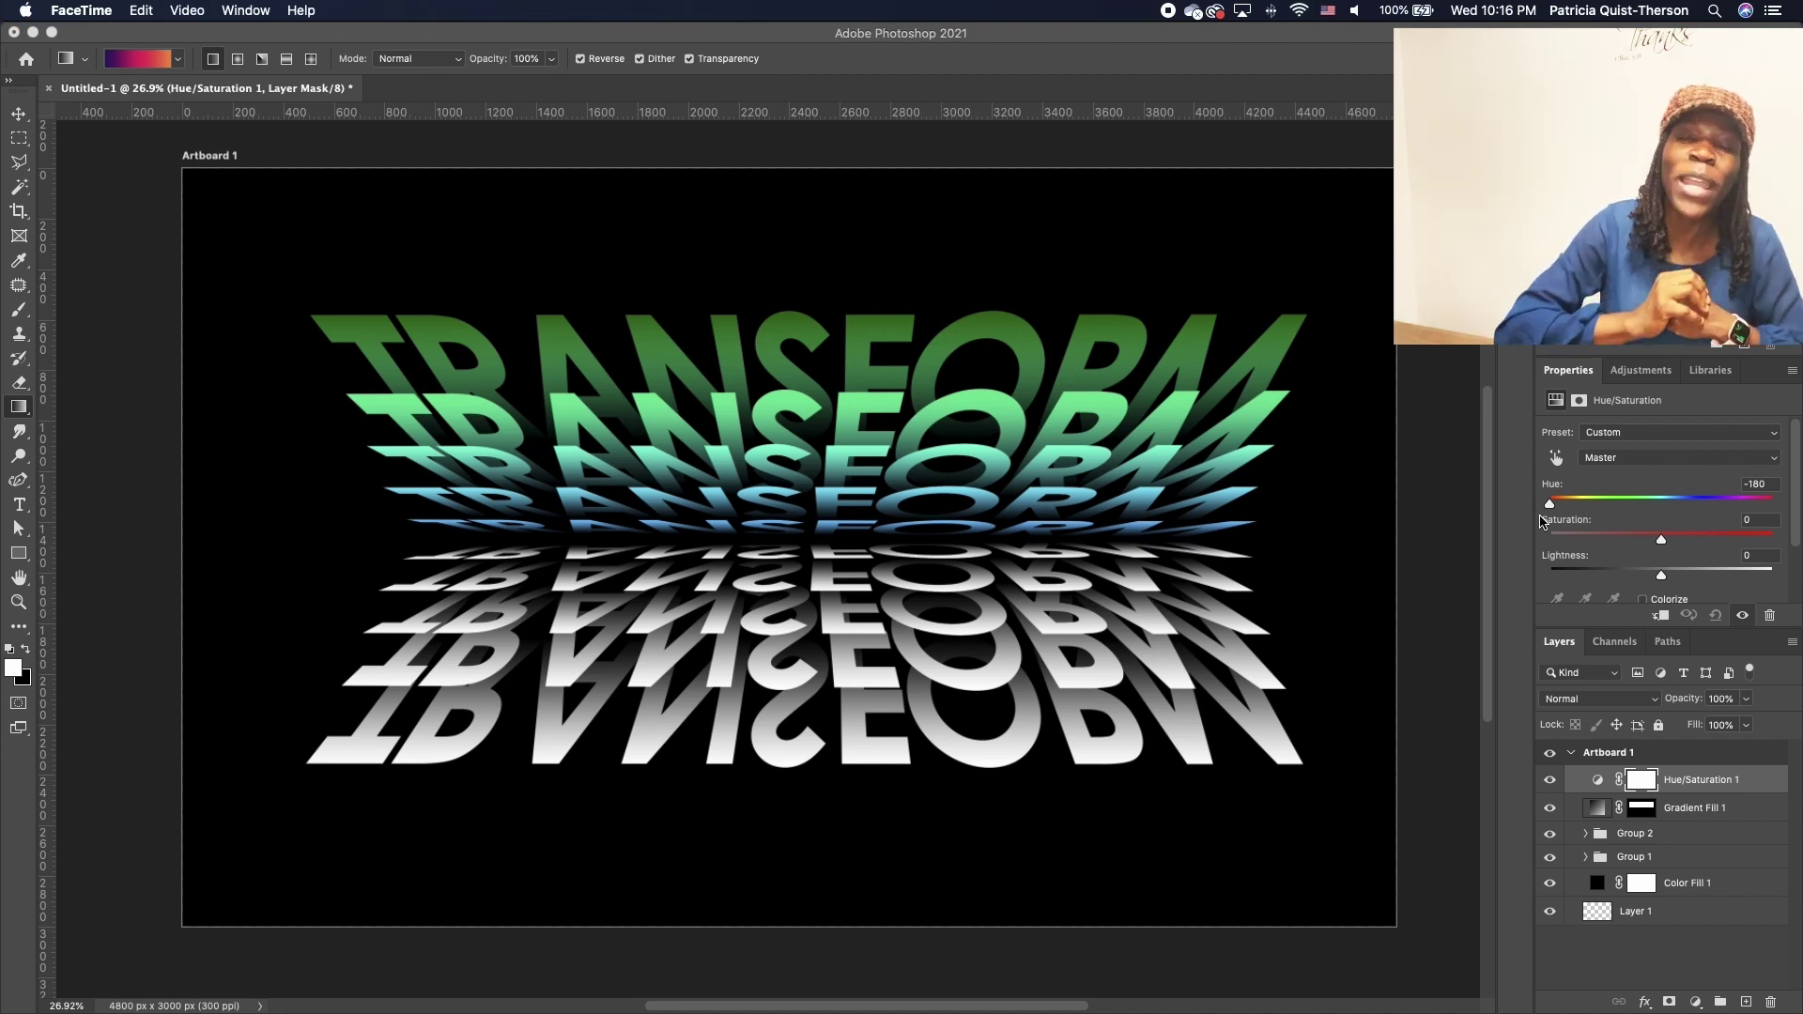